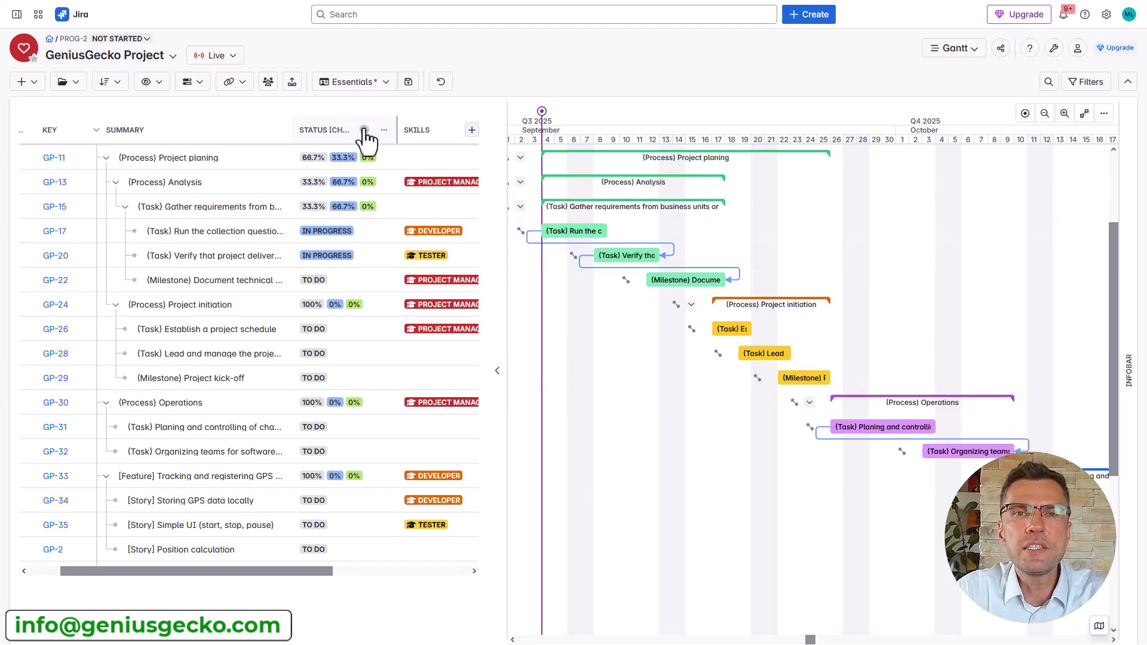
Show the resource panel beneath the GeniusGecko Project Gantt chart and open the project's list of modules.
left_click(269, 82)
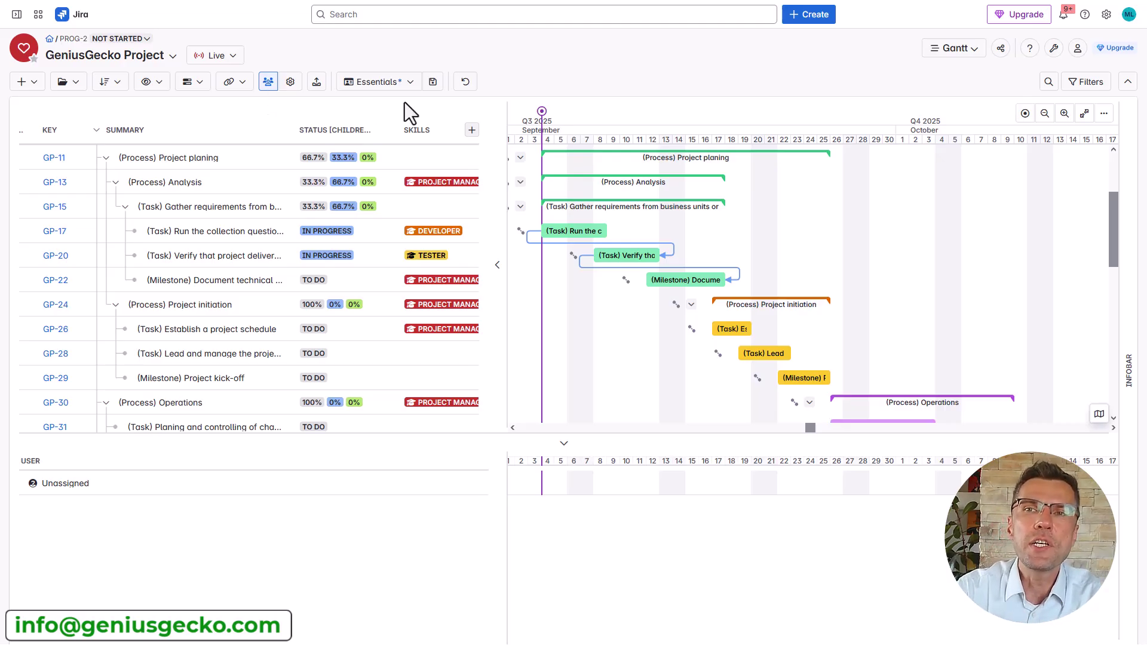
left_click(955, 49)
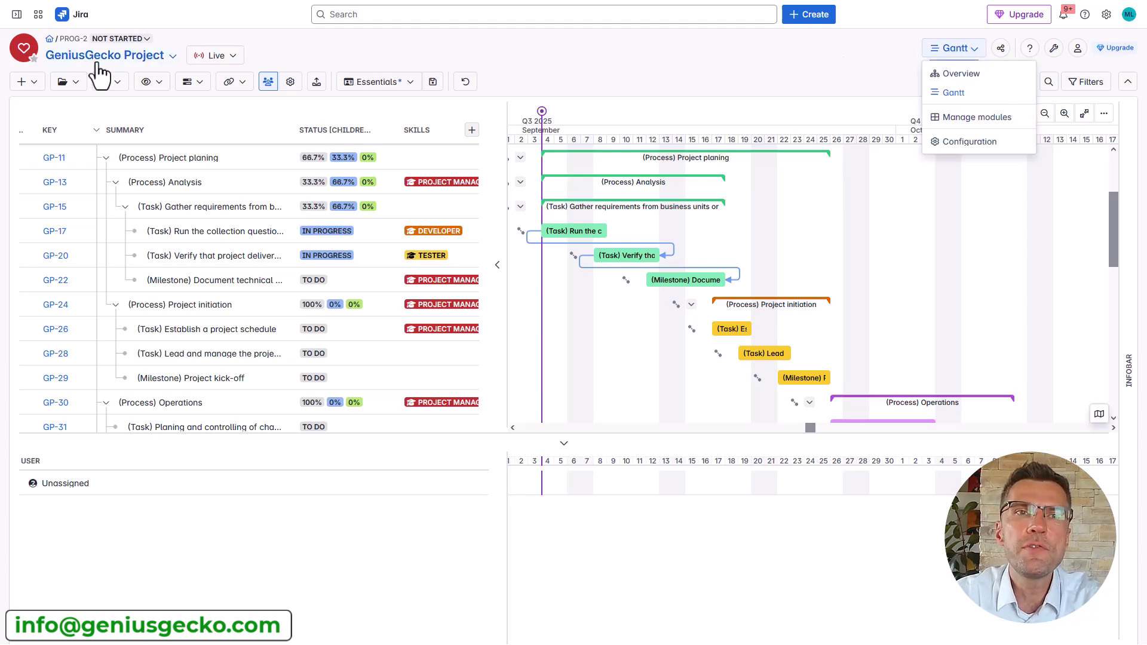
Go to the Main box overview and collapse the Quick actions section above the box list.
left_click(48, 40)
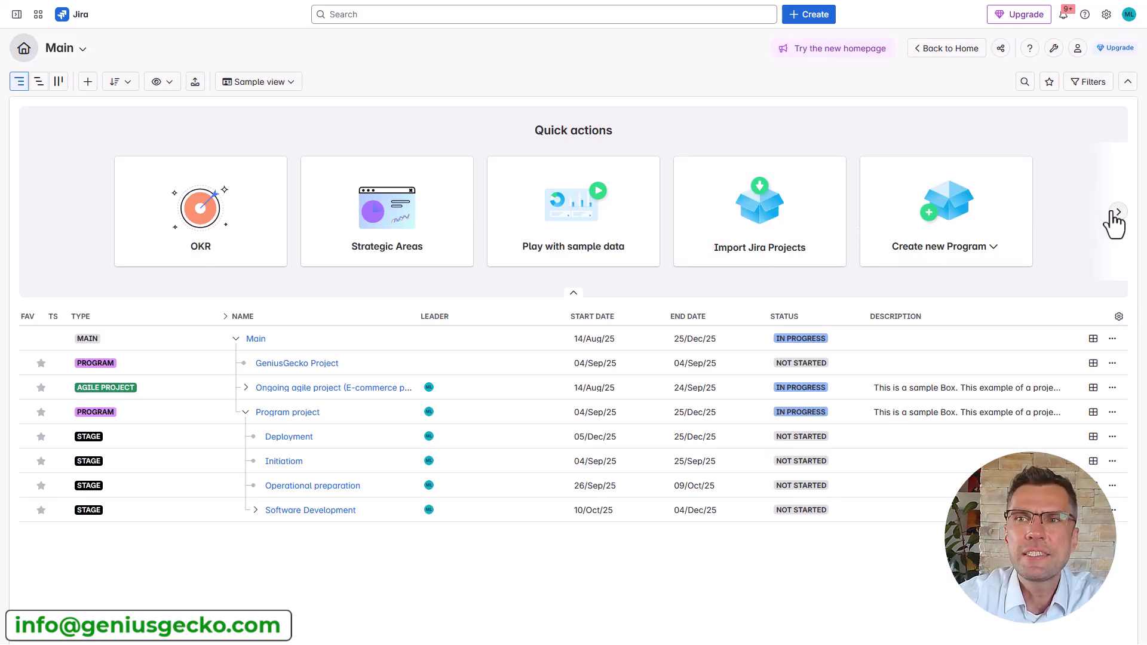
left_click(574, 294)
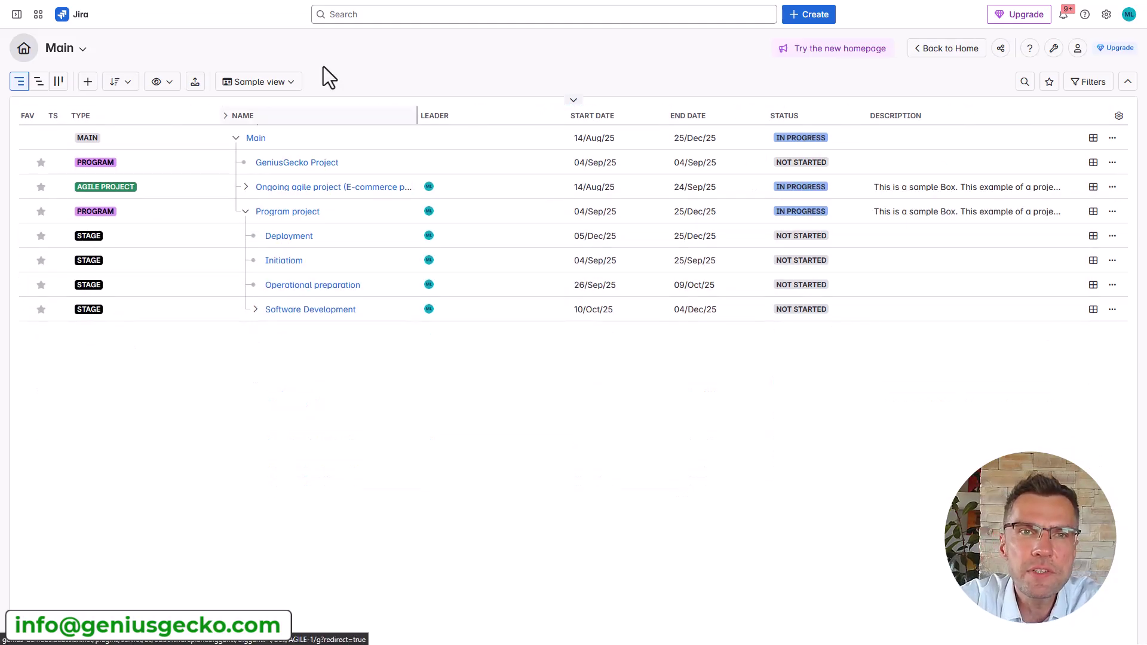
left_click(286, 83)
left_click(276, 59)
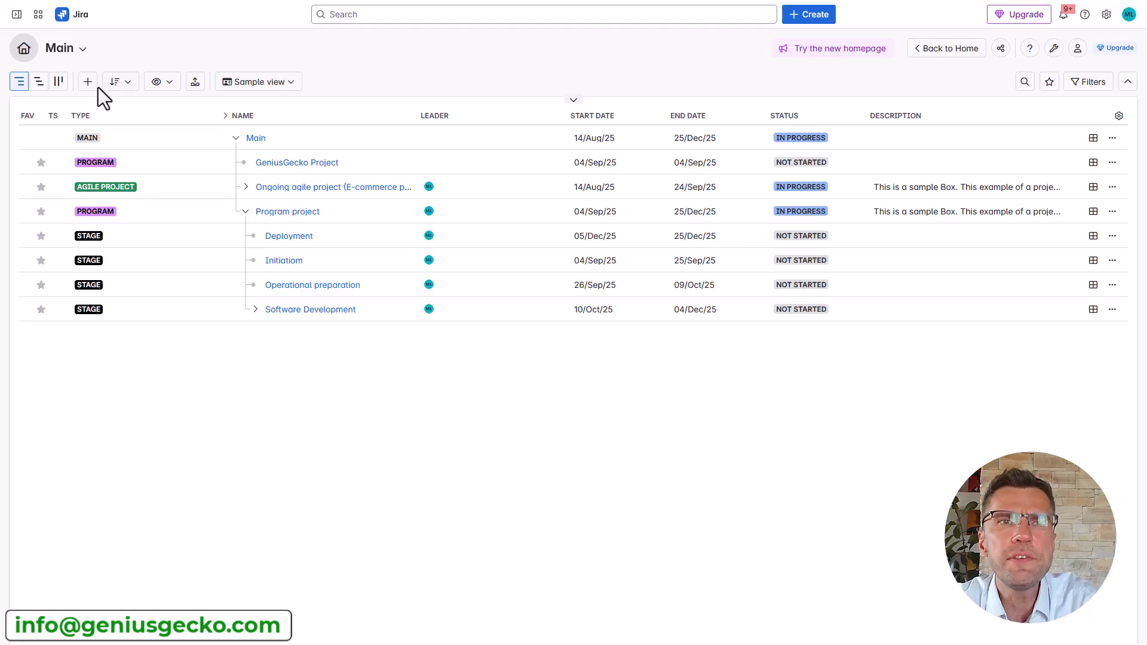
Display the Main overview as a Gantt chart, expand the Ongoing agile project, and adjust the timeline to show all boxes' bars.
left_click(40, 90)
left_click_drag(466, 149, 553, 159)
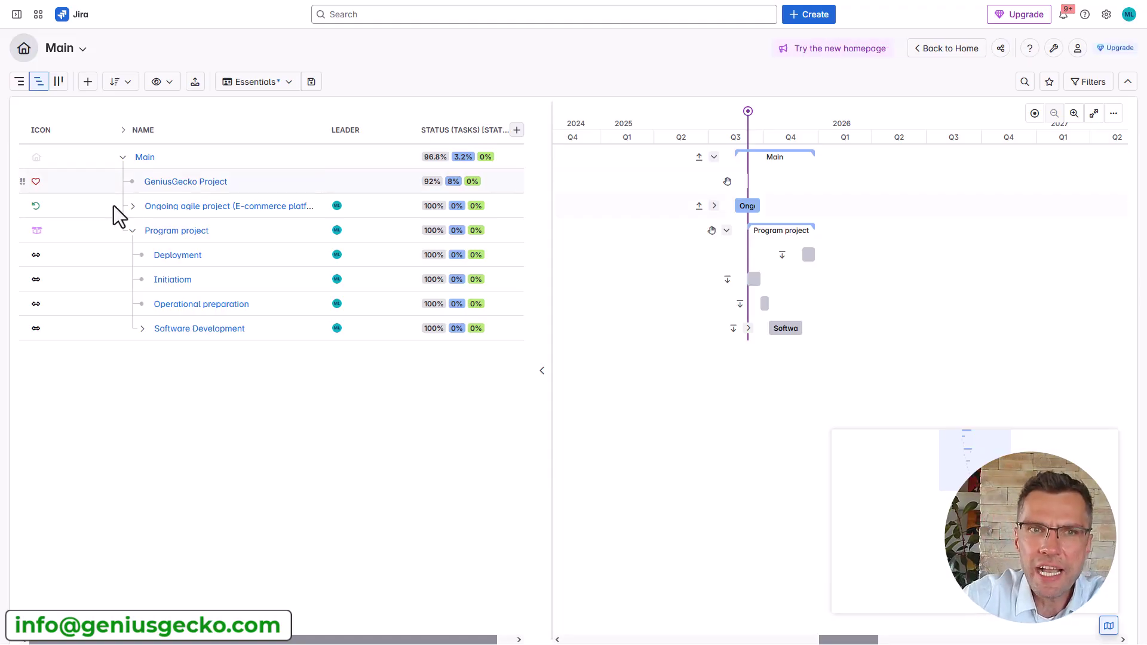
left_click(149, 227)
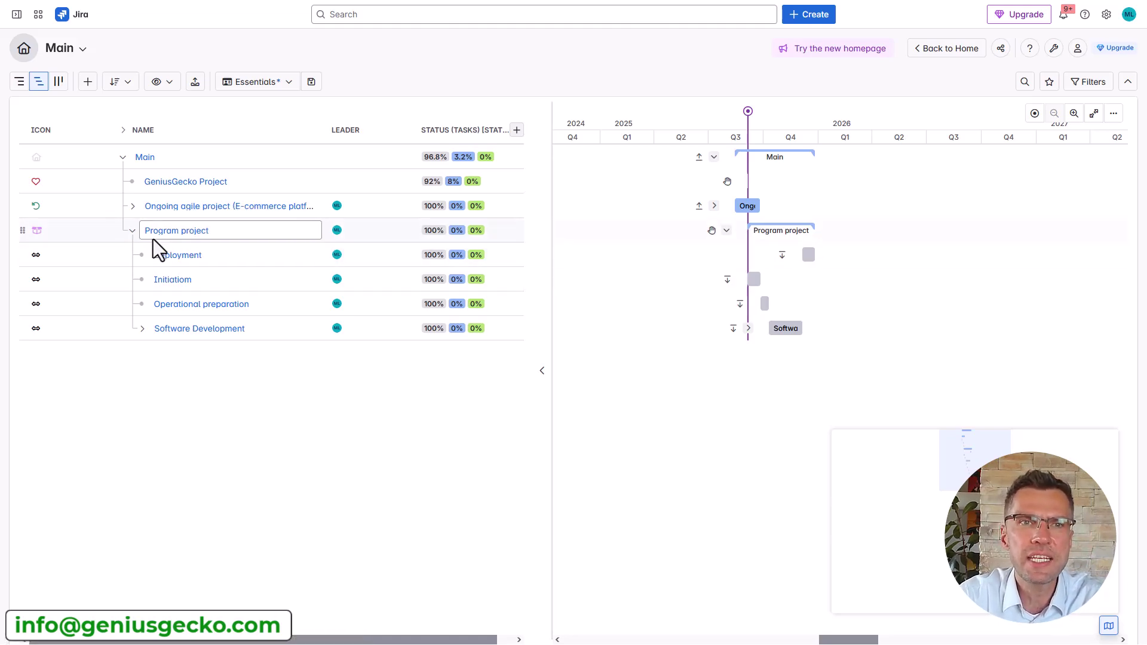
left_click(133, 206)
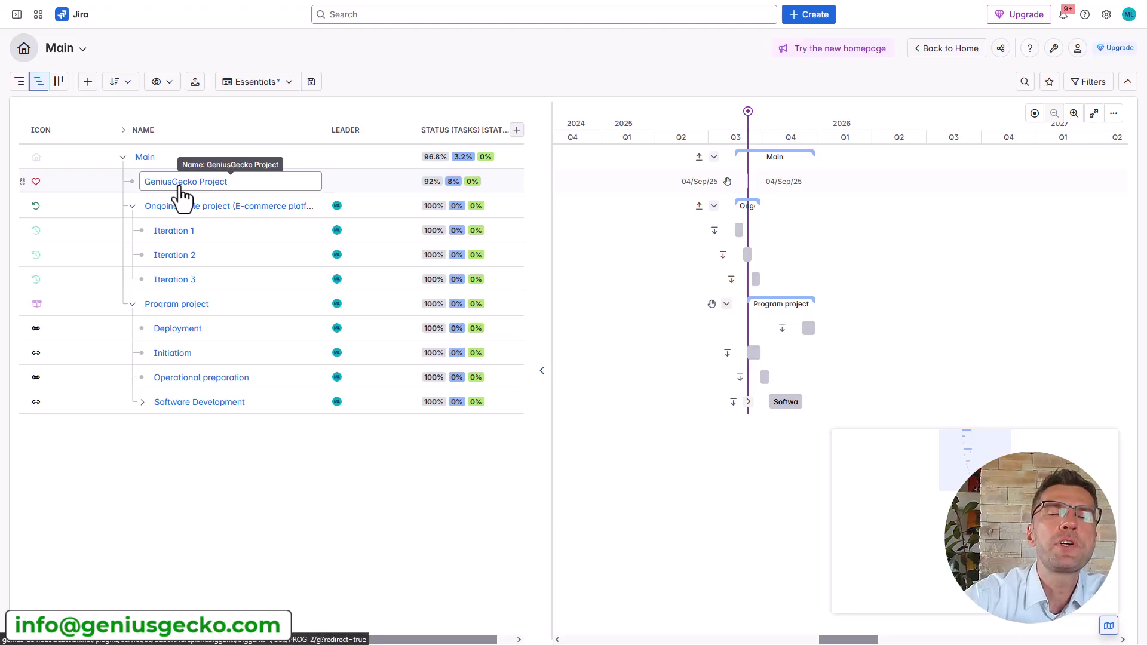
scroll(827, 568, "up", 3)
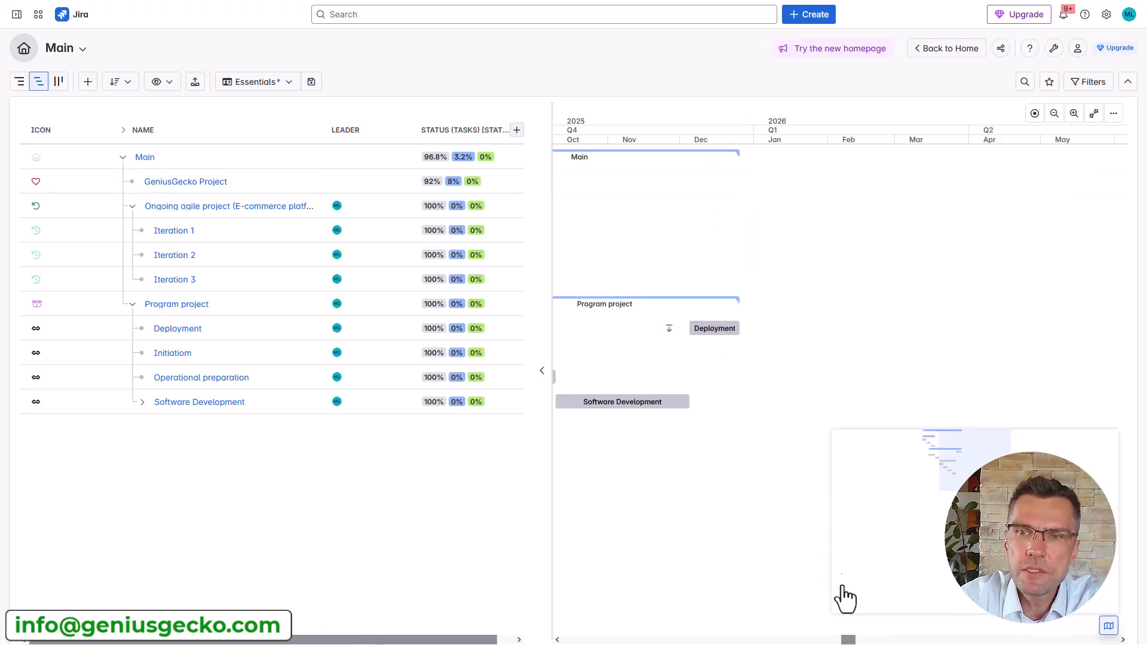
left_click_drag(848, 640, 840, 640)
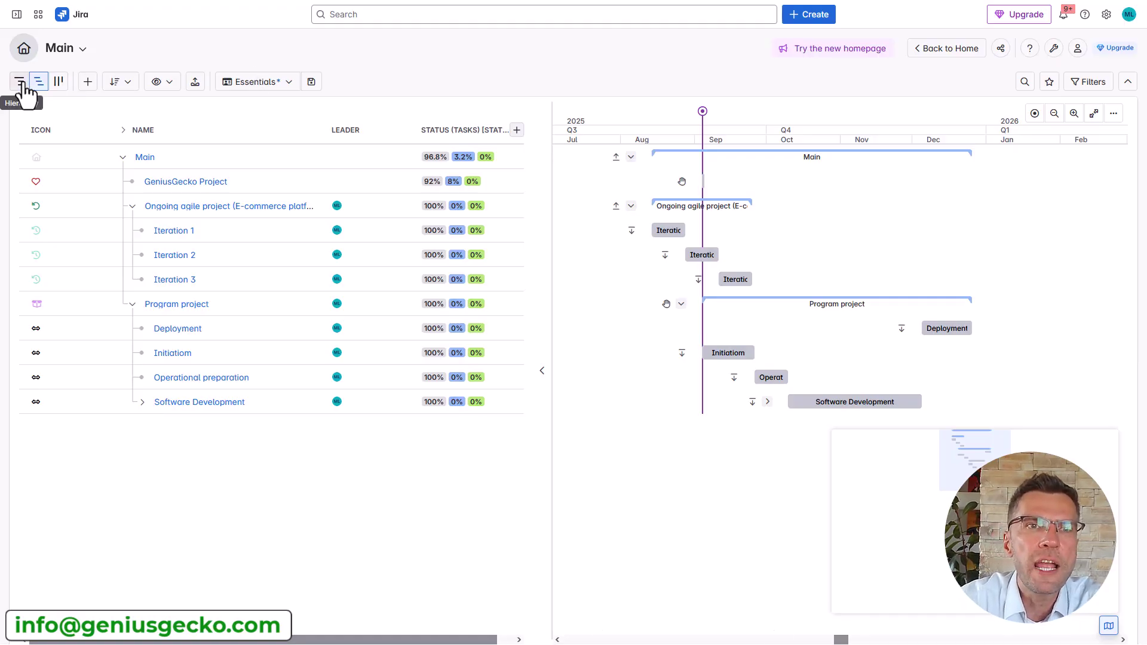
Examine the boxes on the status board and return to the hierarchy list.
left_click(58, 81)
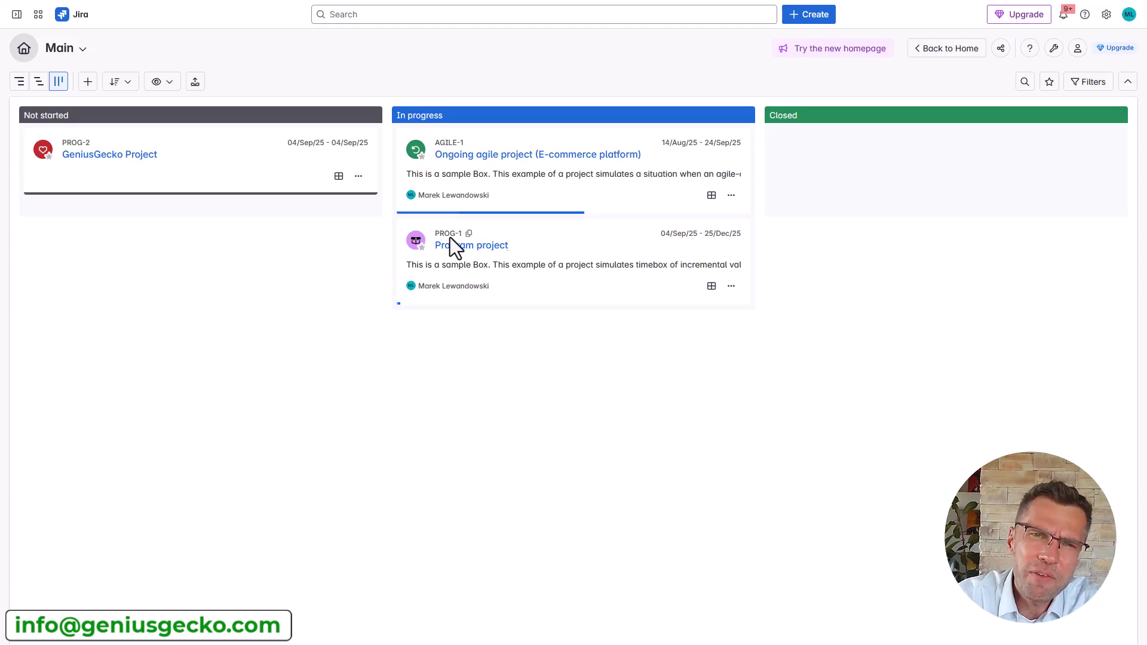
mouse_move(449, 214)
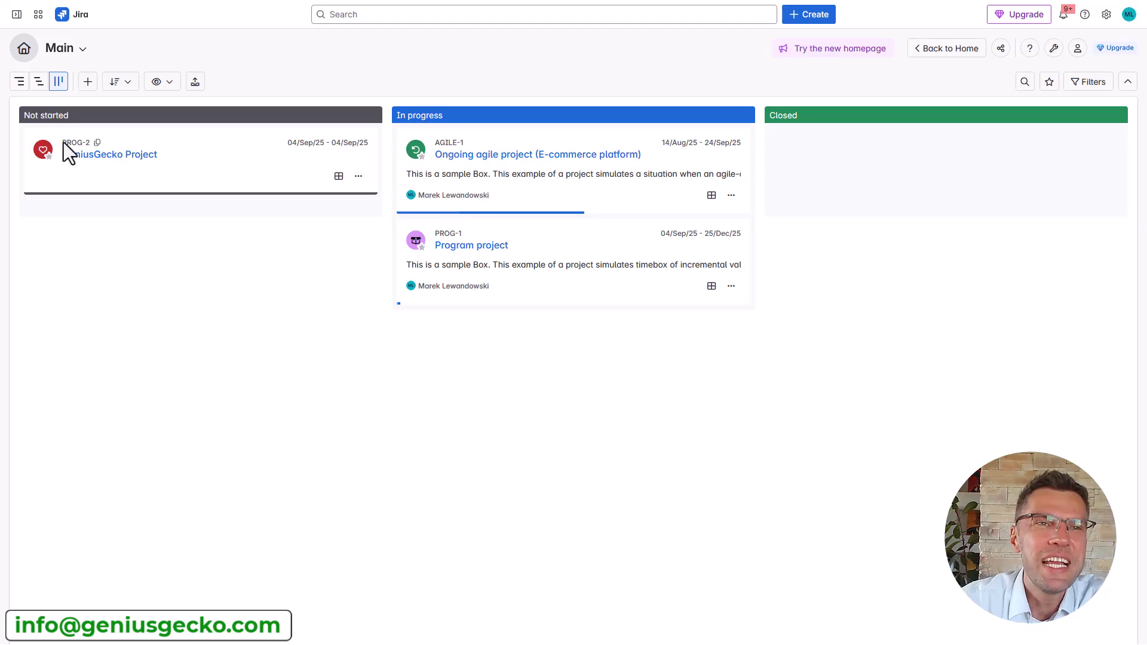
left_click(25, 88)
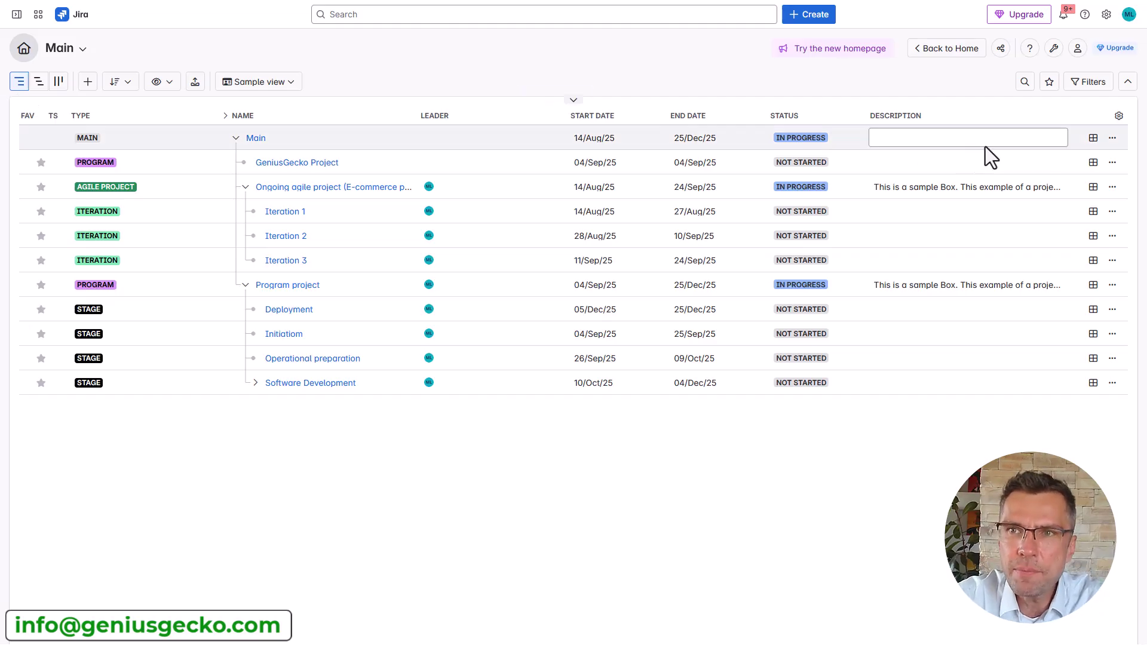
Check the overview's column settings and apply the Time tracking column view to the box list.
left_click(1119, 117)
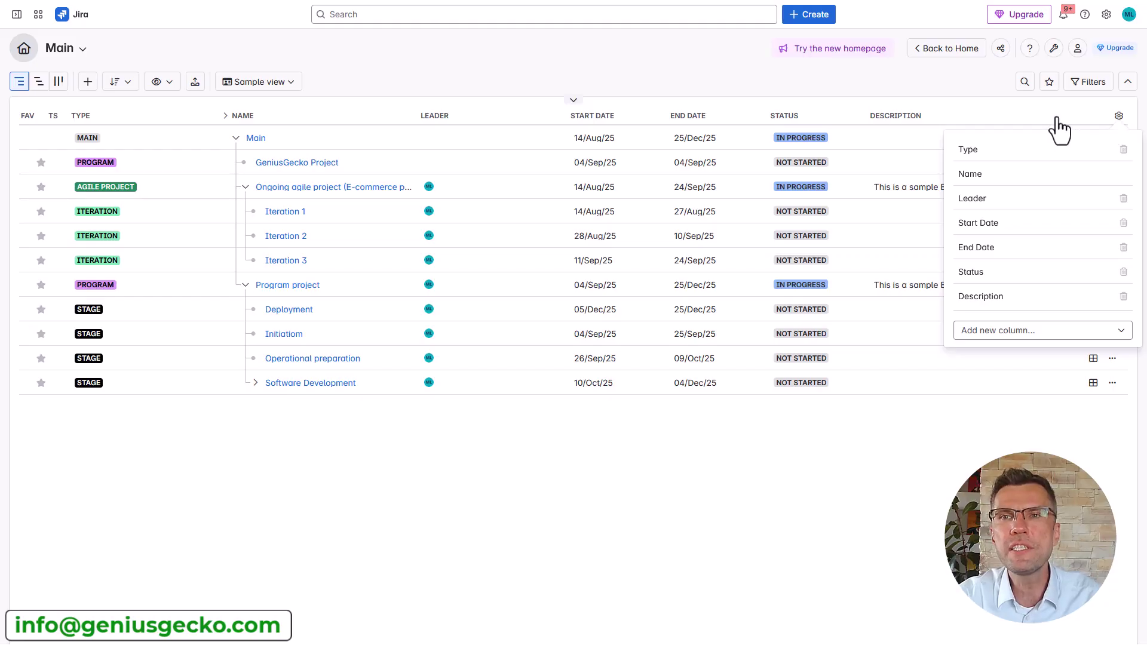
left_click(935, 80)
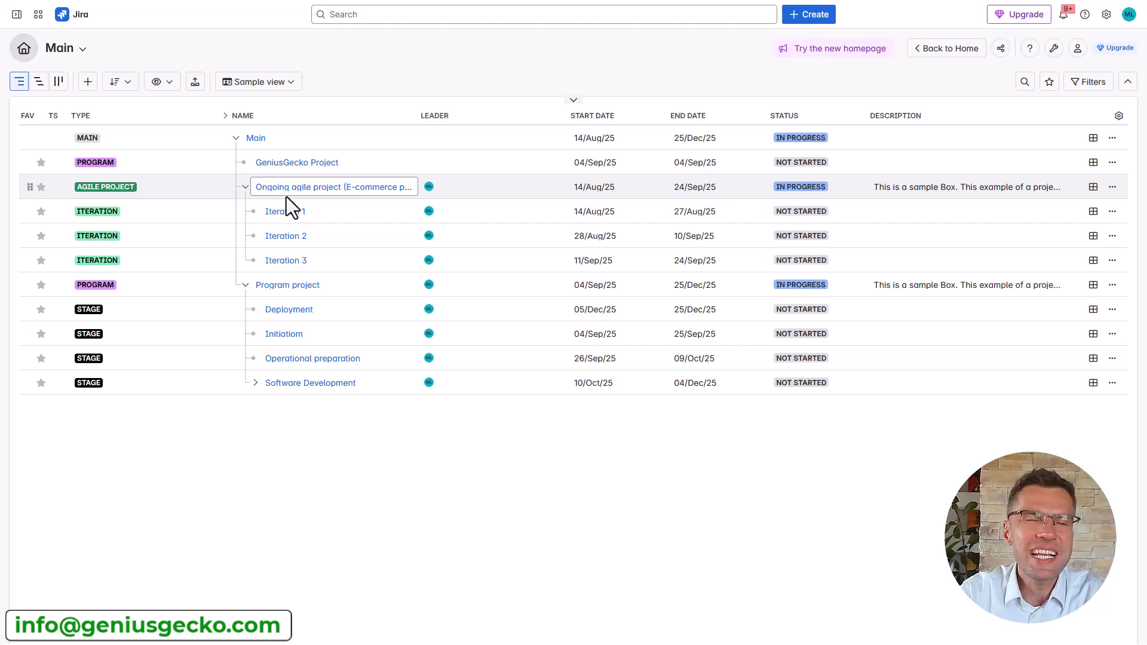
left_click(266, 82)
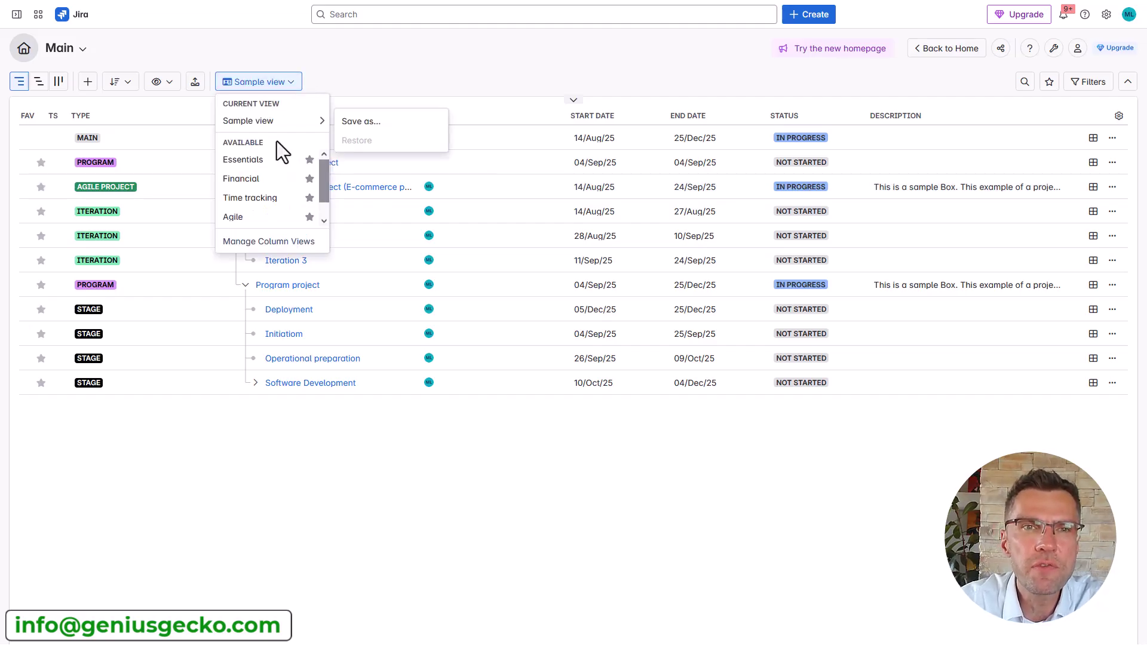
left_click(262, 199)
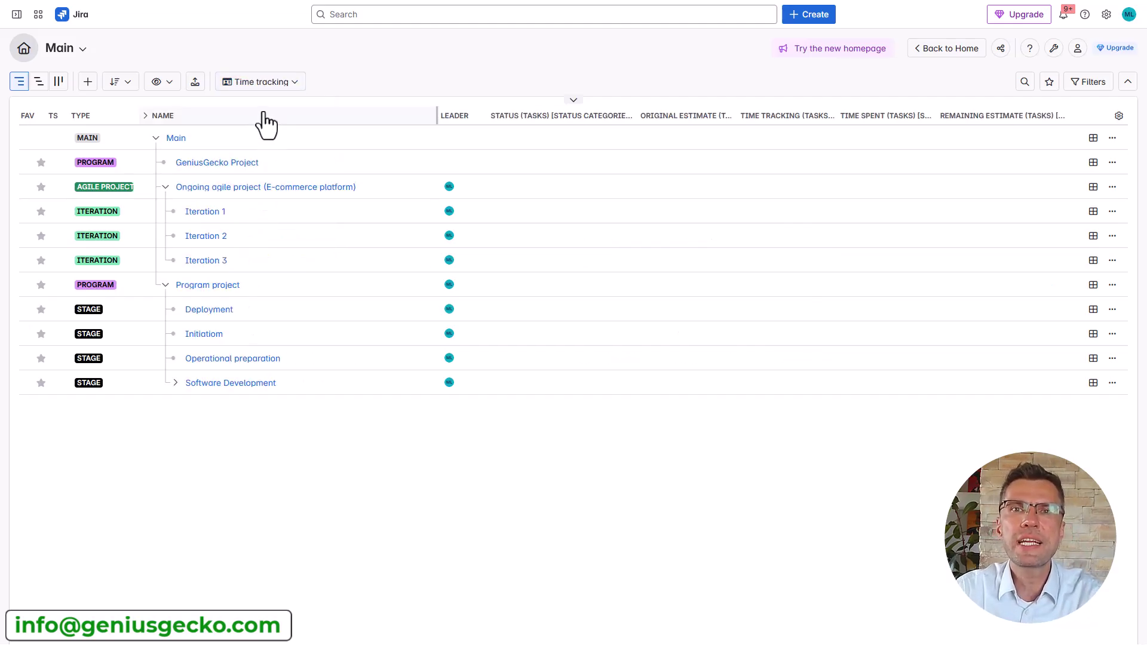
left_click(272, 83)
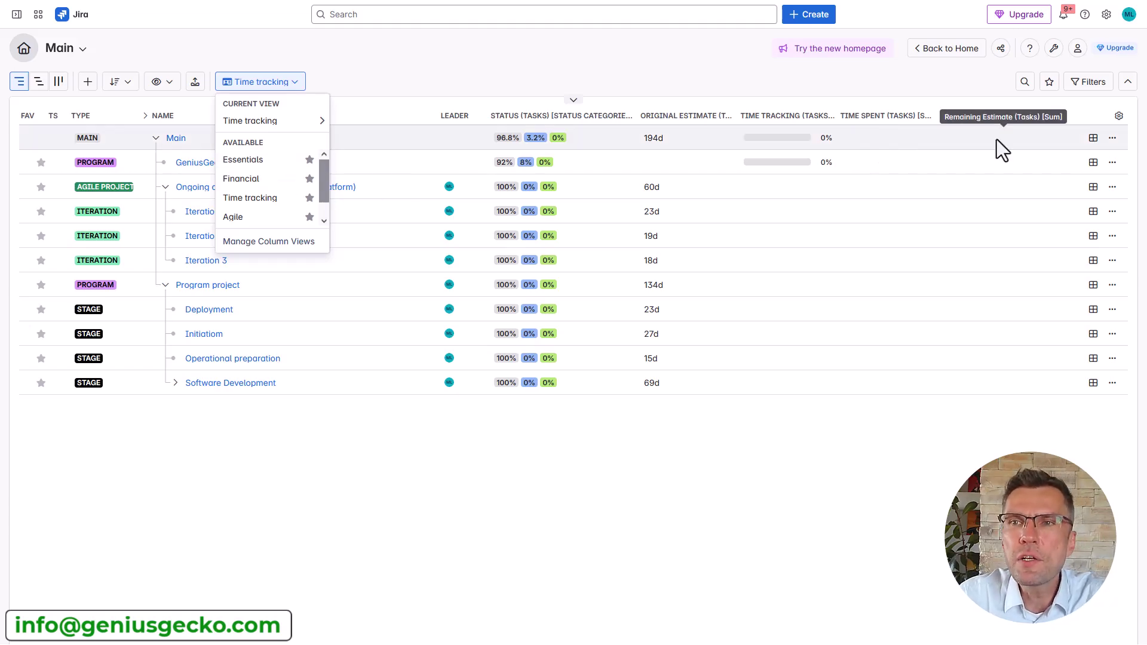
Browse the fields that can be added as new columns to the Time tracking view.
left_click(1119, 116)
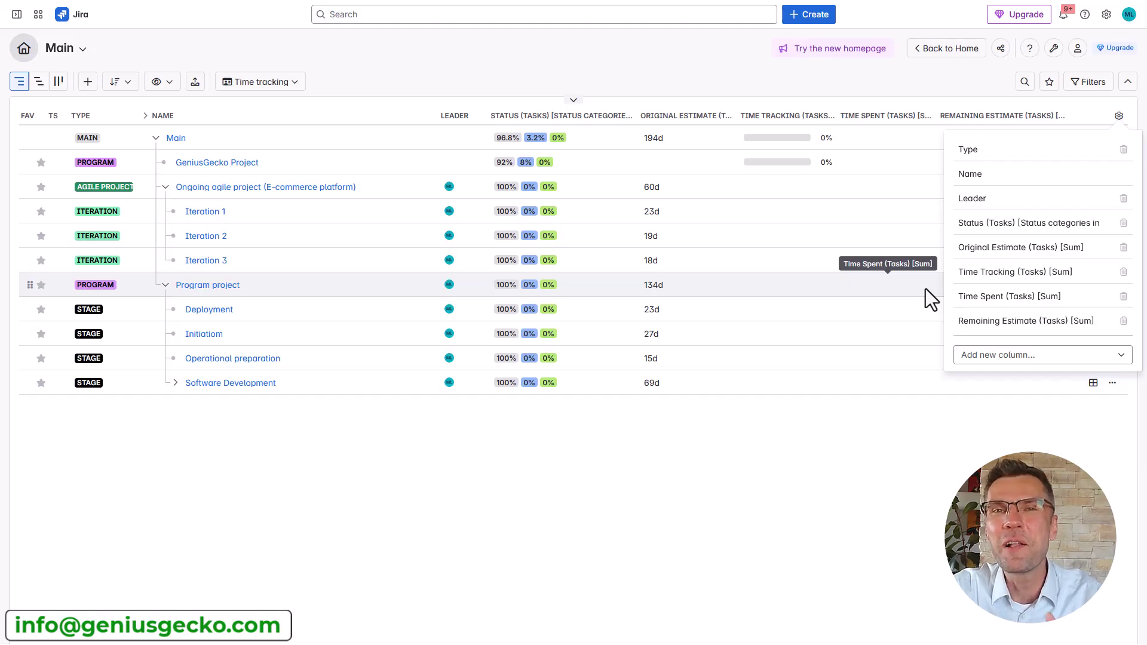
left_click(985, 358)
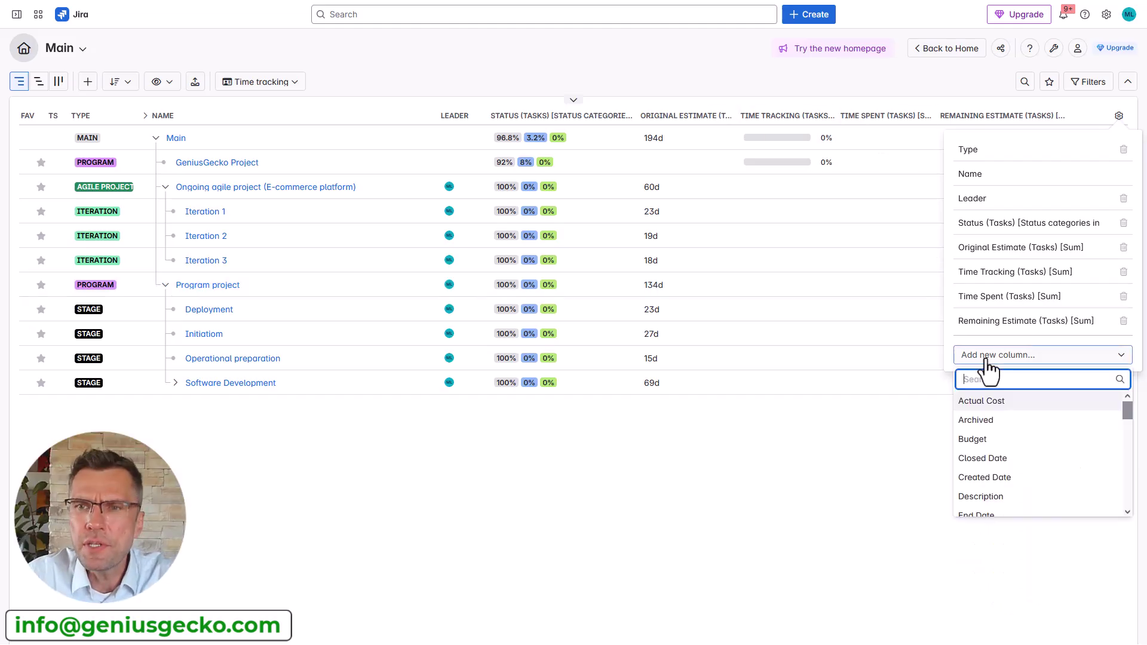
scroll(1014, 418, "down", 5)
scroll(1020, 422, "down", 5)
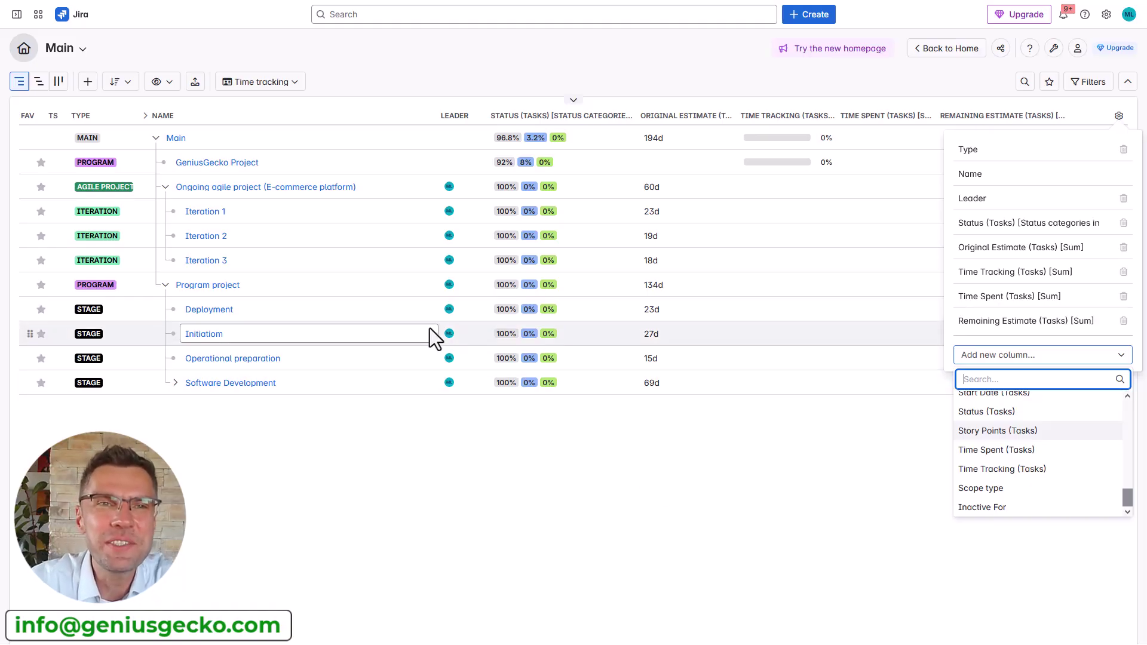
Review the box types offered for a new box directly under Main, leaving the box uncreated.
left_click(88, 82)
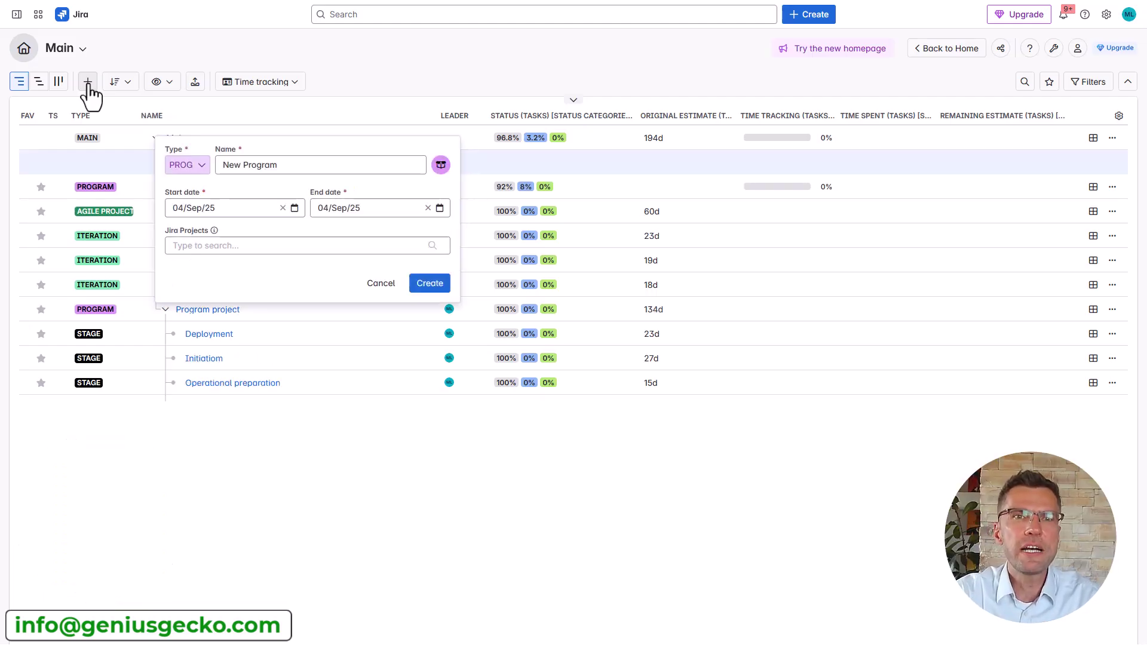
left_click(203, 165)
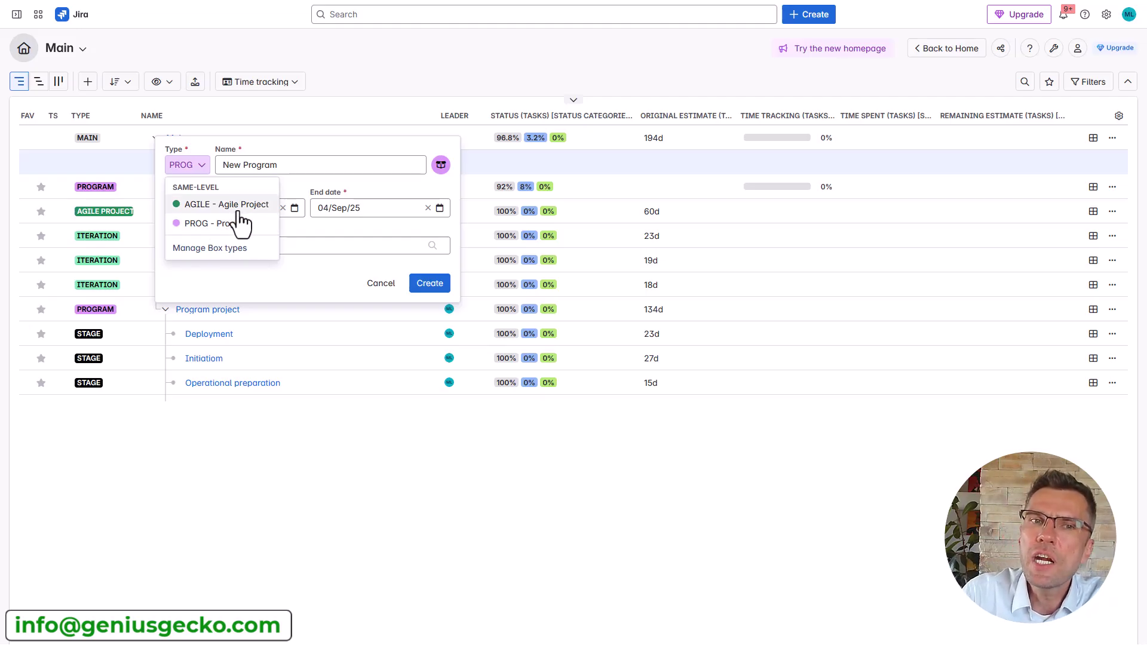
left_click(640, 60)
Review the Box types, Resources and Security settings in Administration and return to the overview.
left_click(1055, 51)
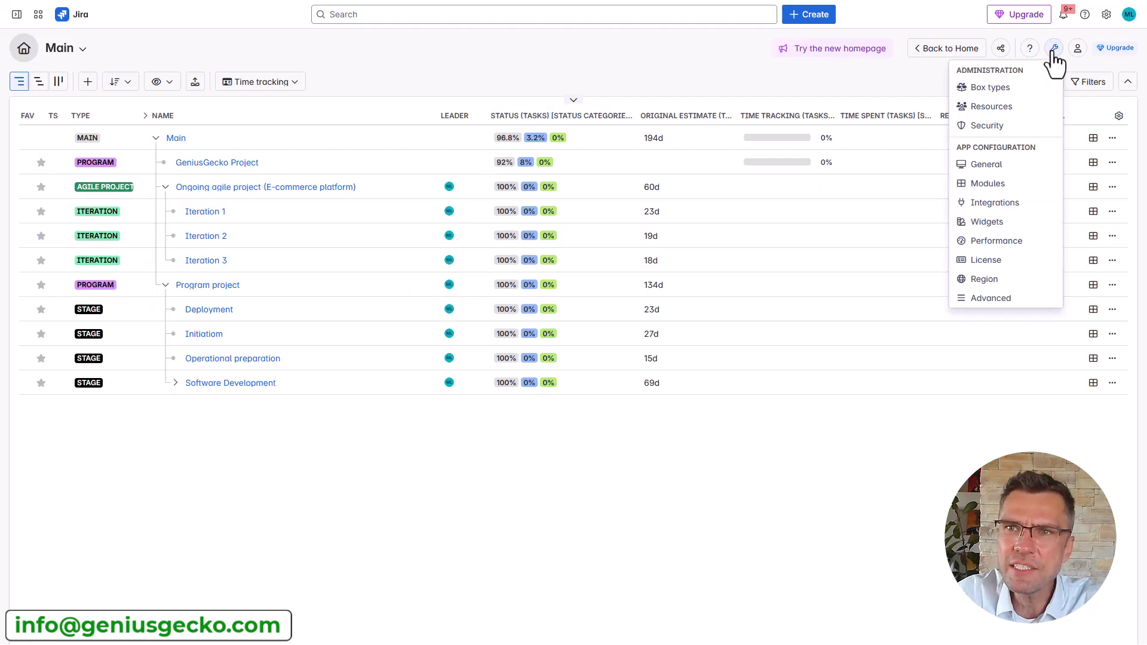
left_click(1011, 90)
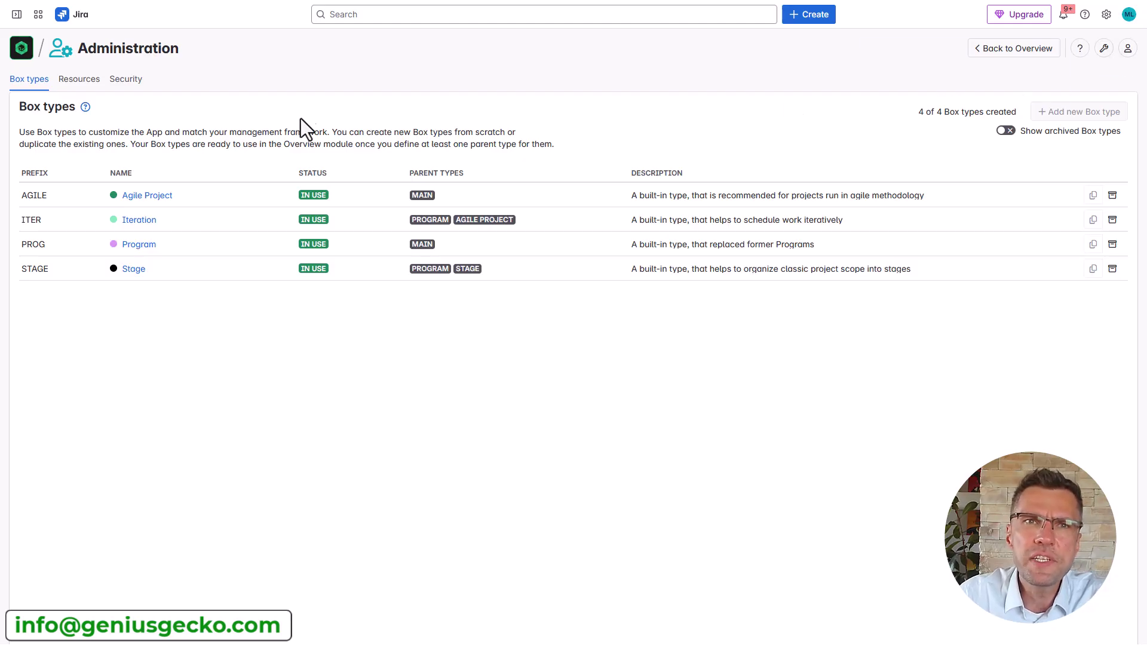
left_click(92, 95)
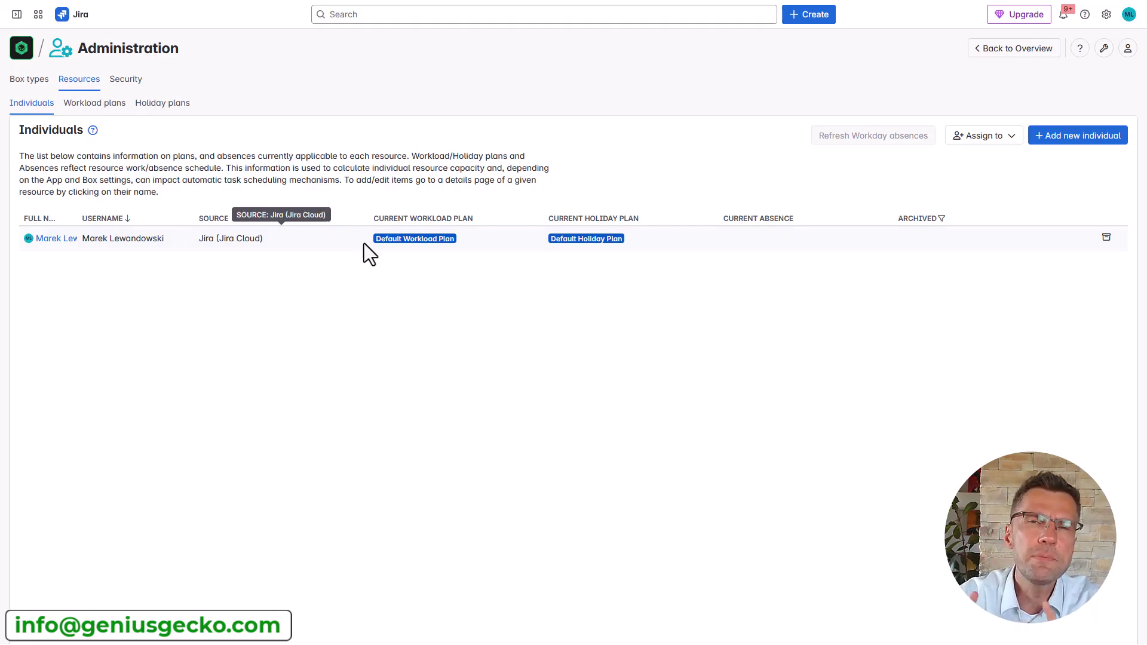
left_click(135, 82)
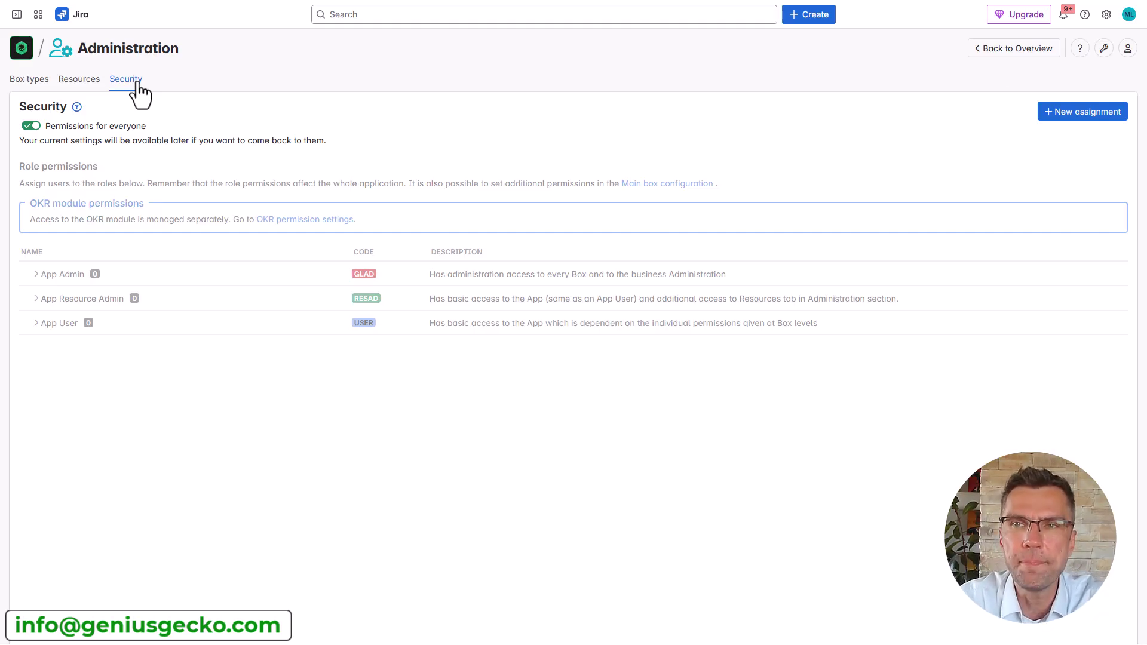
left_click(996, 54)
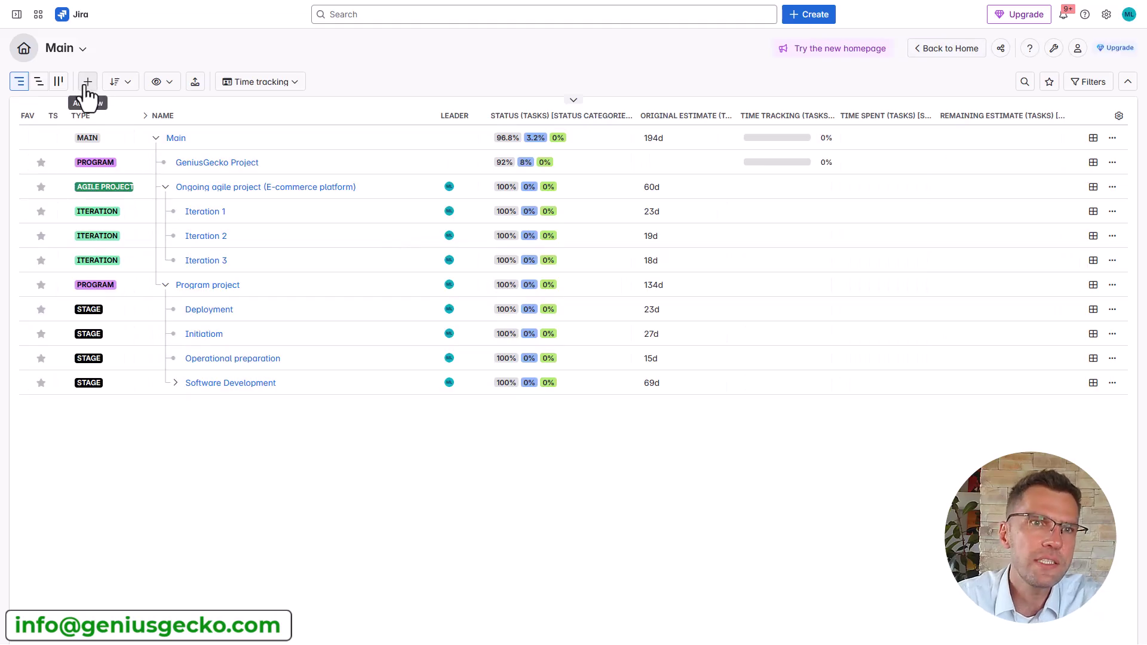
Create a Program box named Demo Box under Main with Demo1 as its Jira project.
left_click(86, 88)
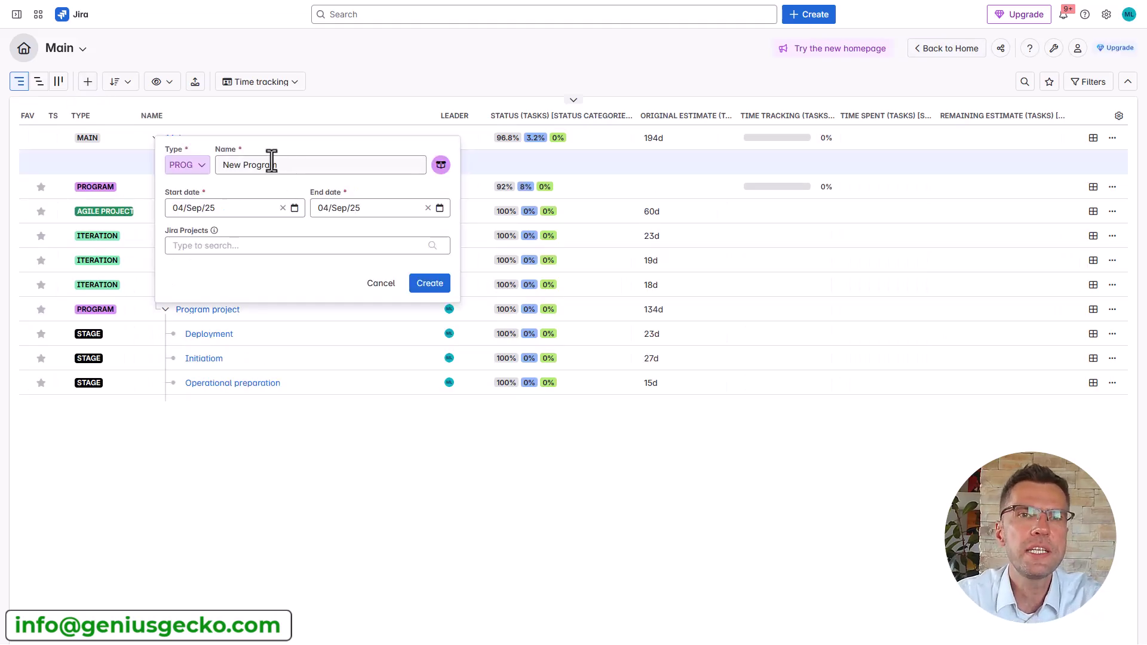
left_click_drag(285, 168, 221, 168)
type("Demo Box")
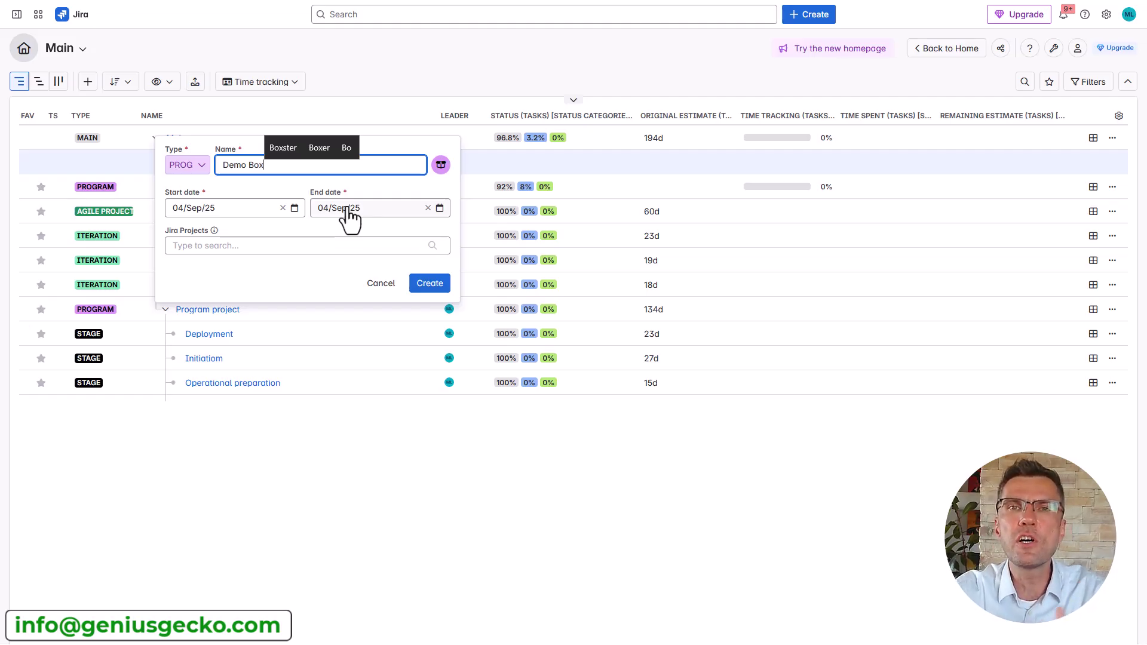
left_click(355, 246)
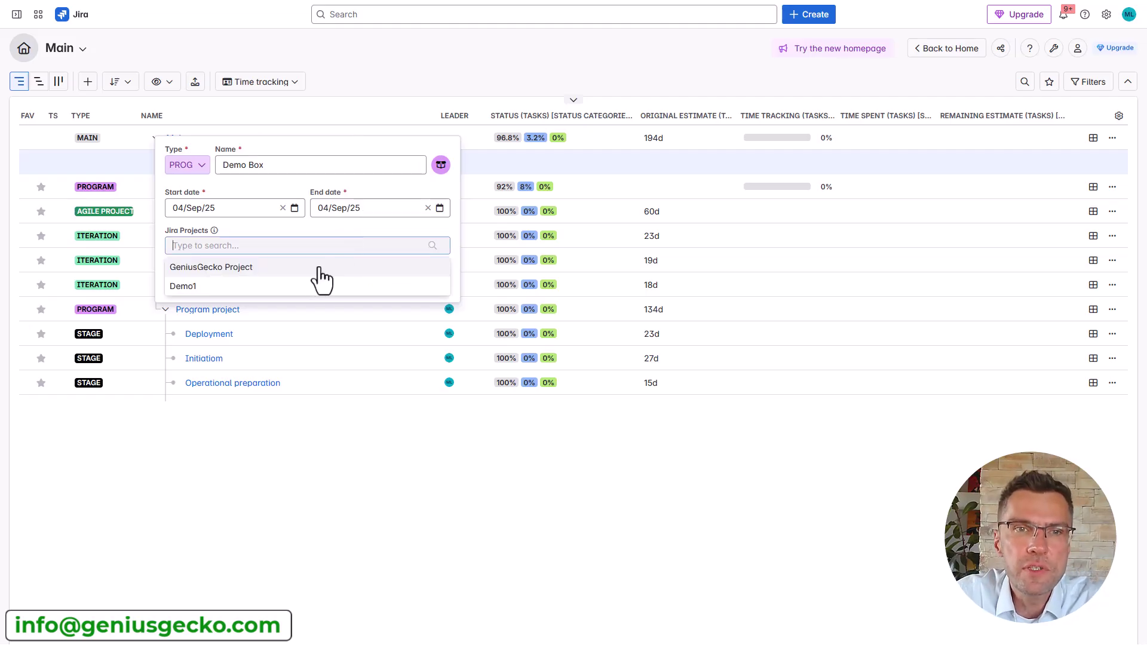
left_click(233, 292)
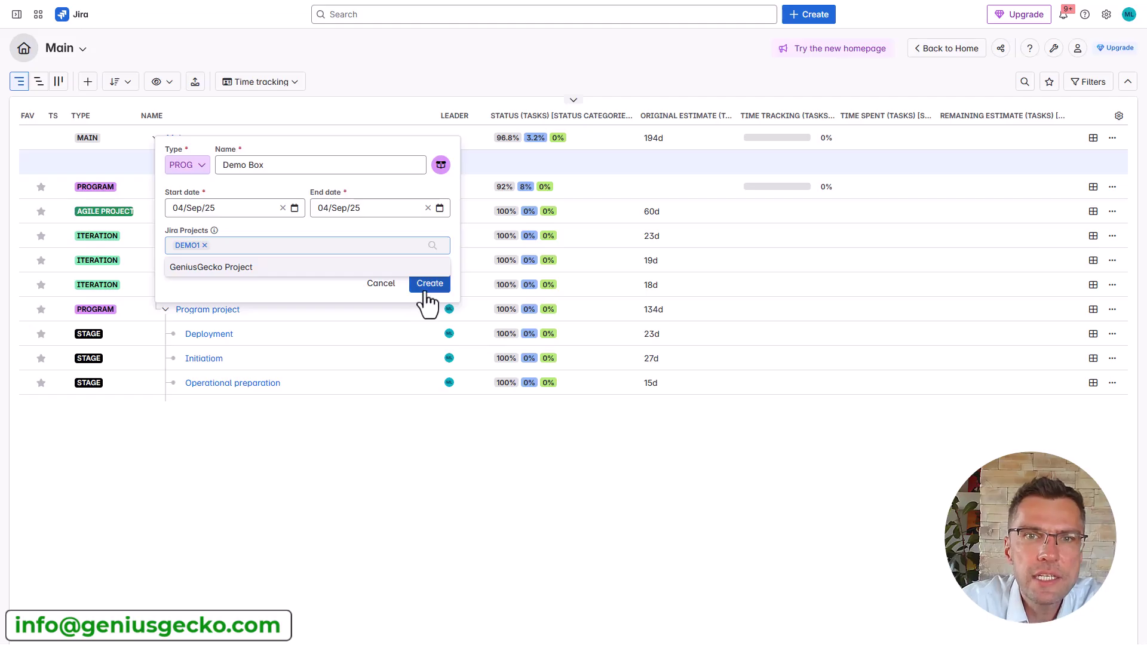
left_click(429, 284)
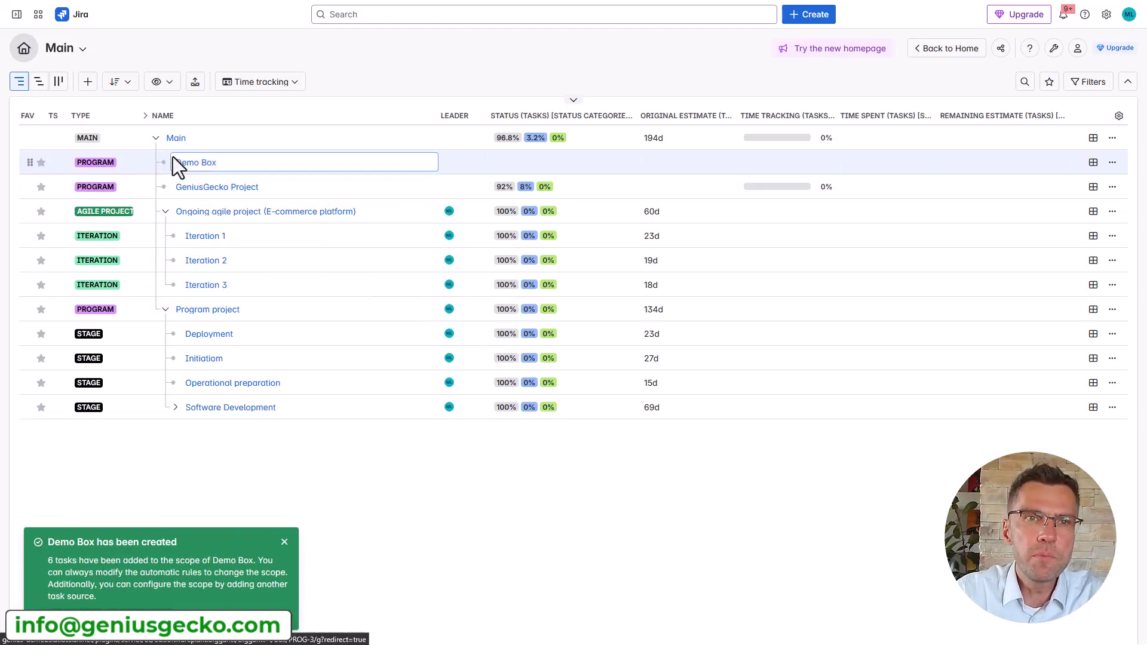
Create a sub-level box of type STAGE named Stage under Demo Box.
left_click(173, 174)
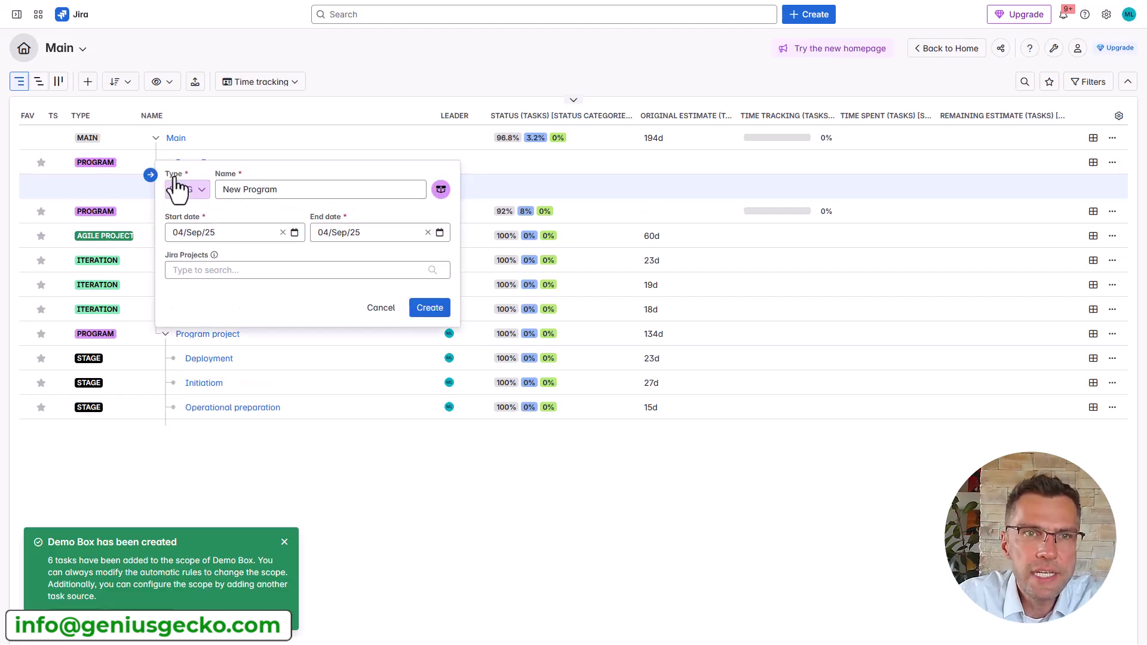
left_click(195, 193)
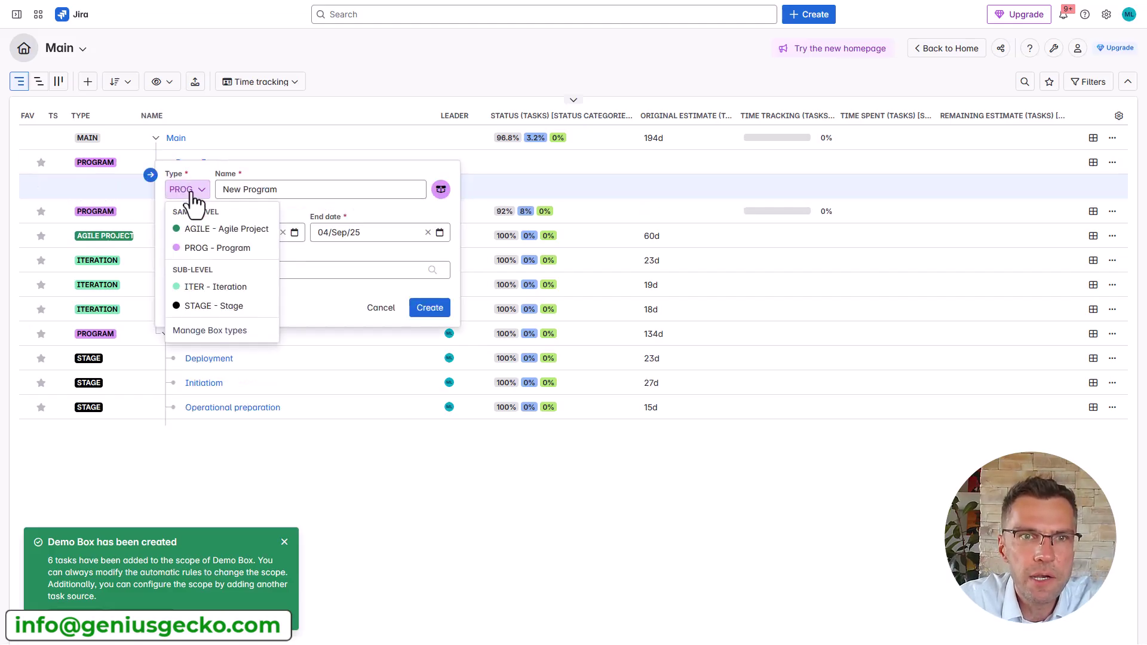
left_click(220, 307)
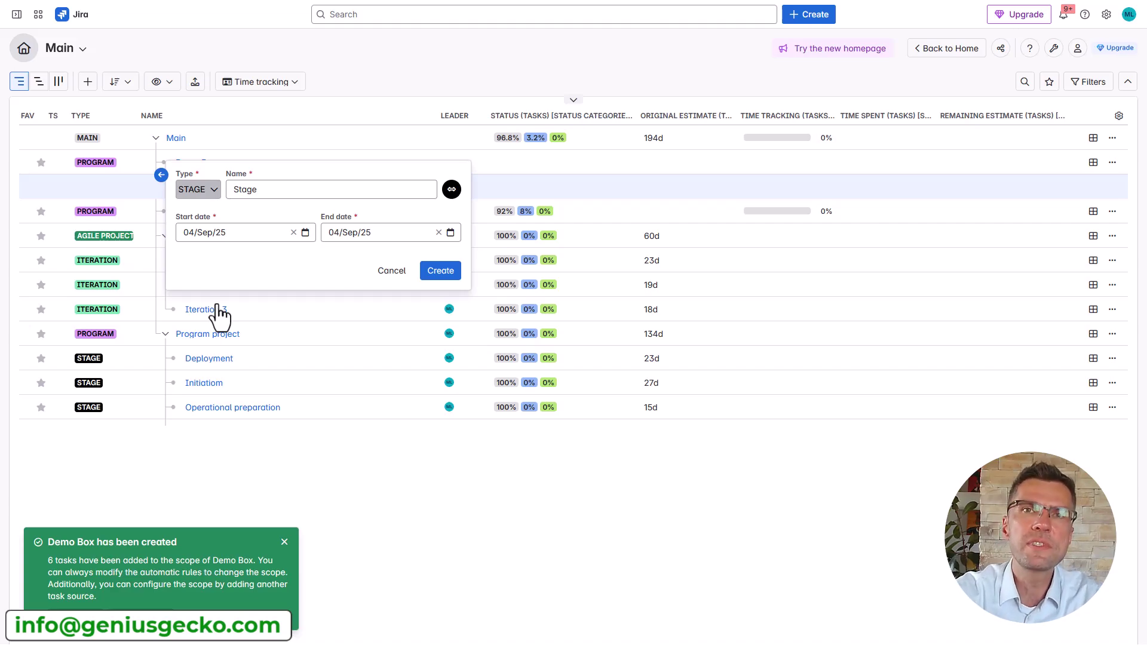
left_click(441, 270)
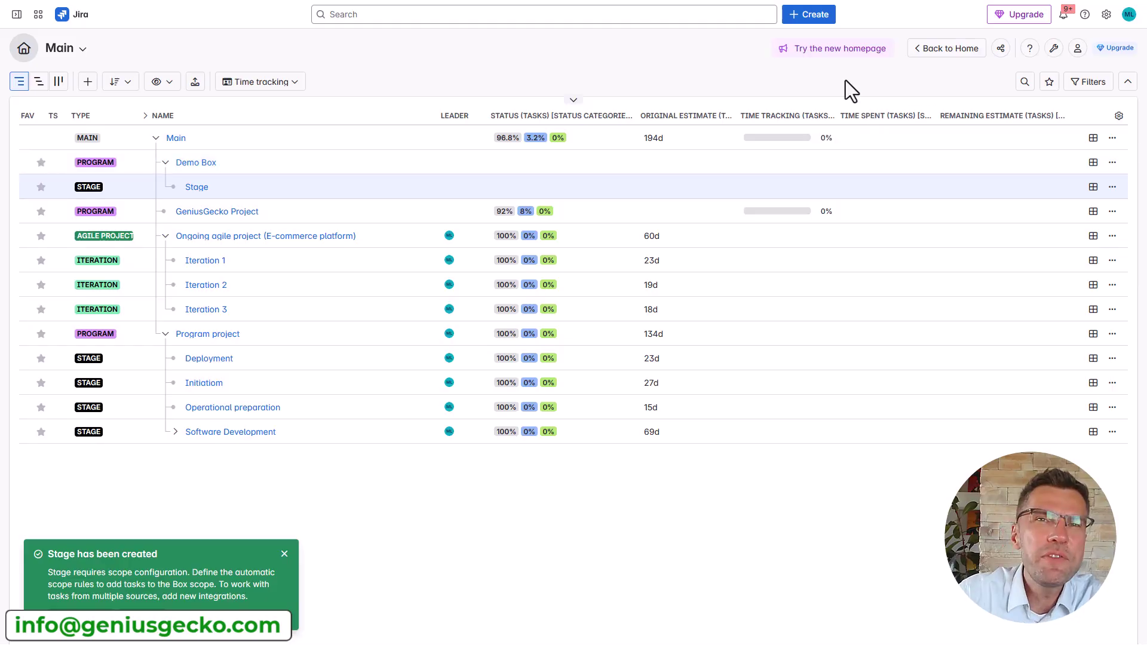
Review the new homepage's quick links, recent boxes, favorites and project box form, and return to the Main overview without creating anything.
left_click(825, 51)
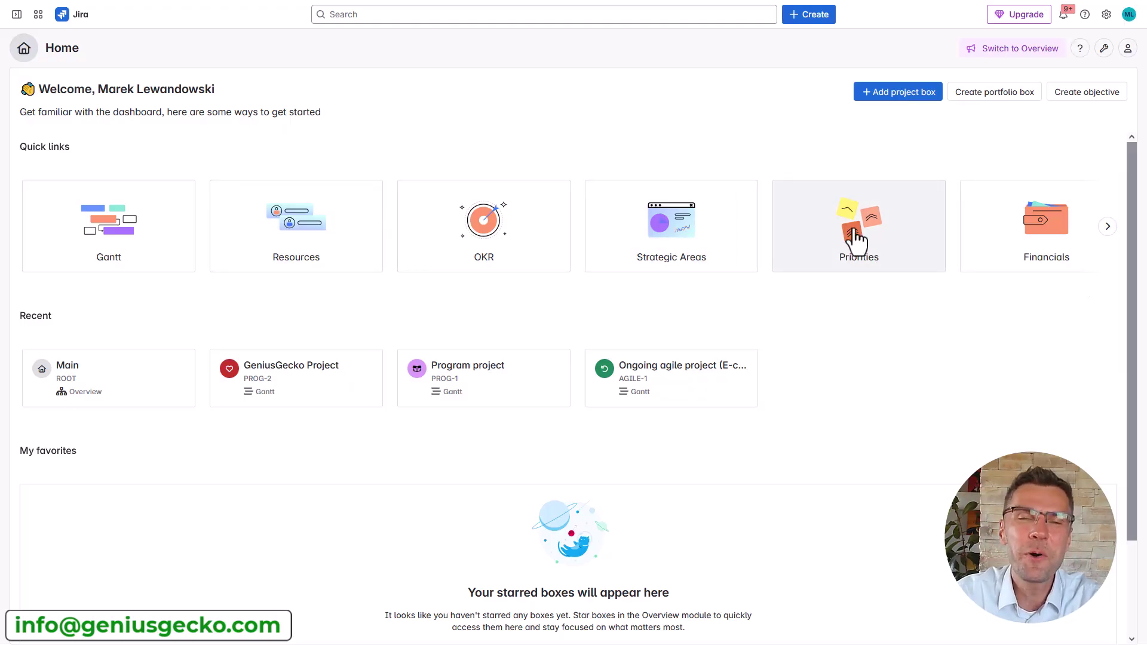
scroll(483, 296, "down", 2)
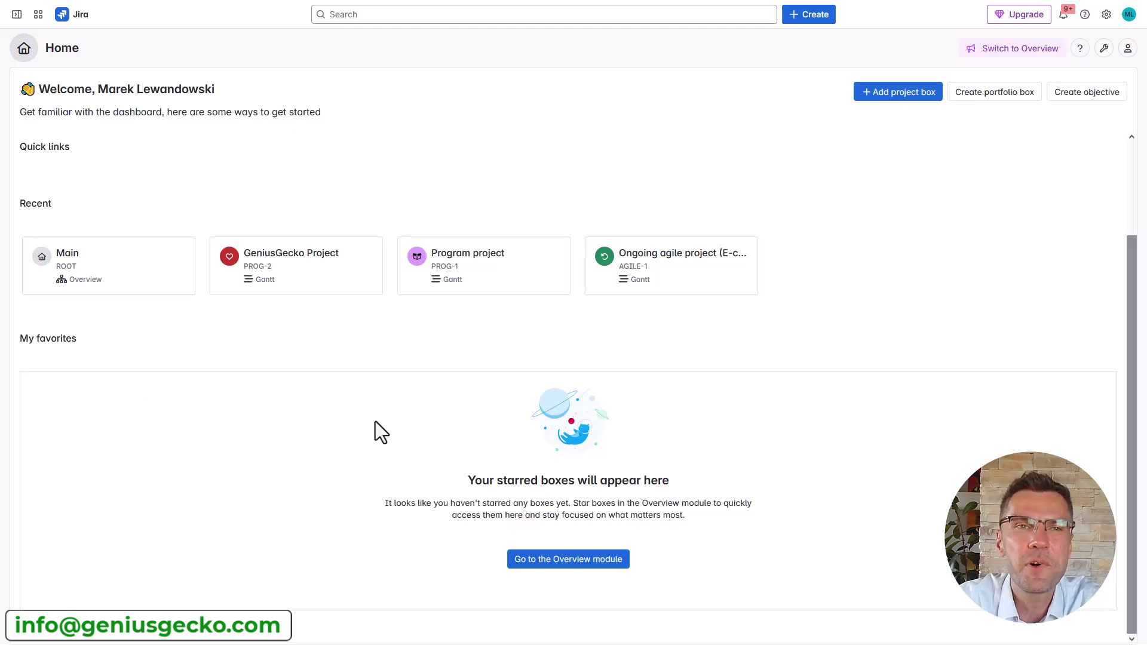
left_click(898, 92)
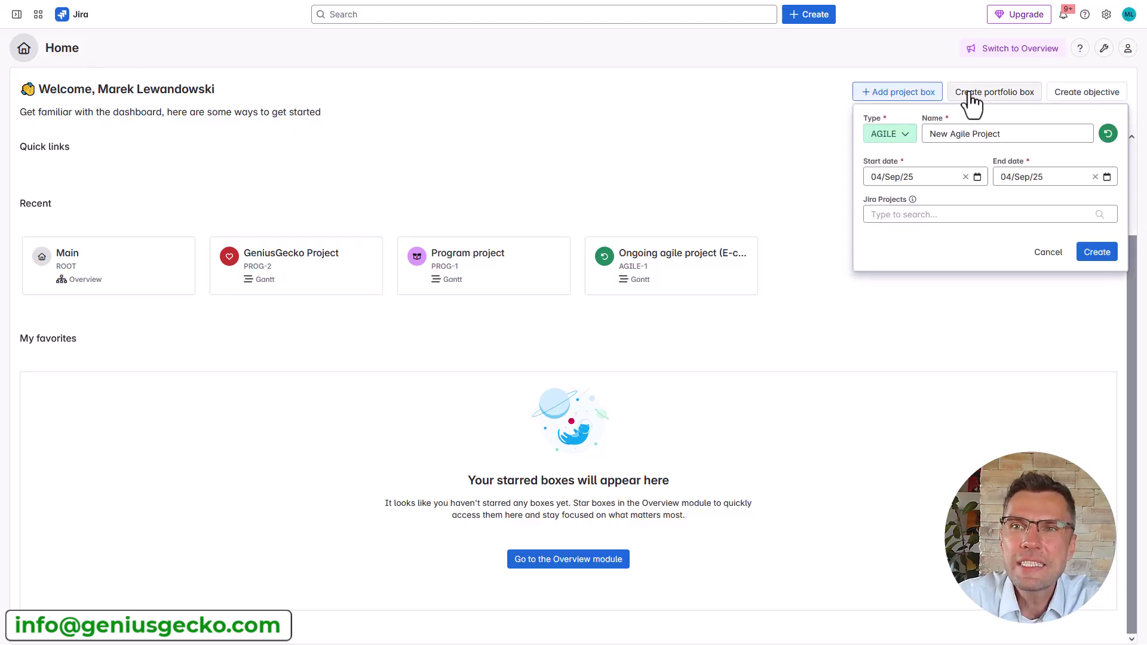
left_click(980, 55)
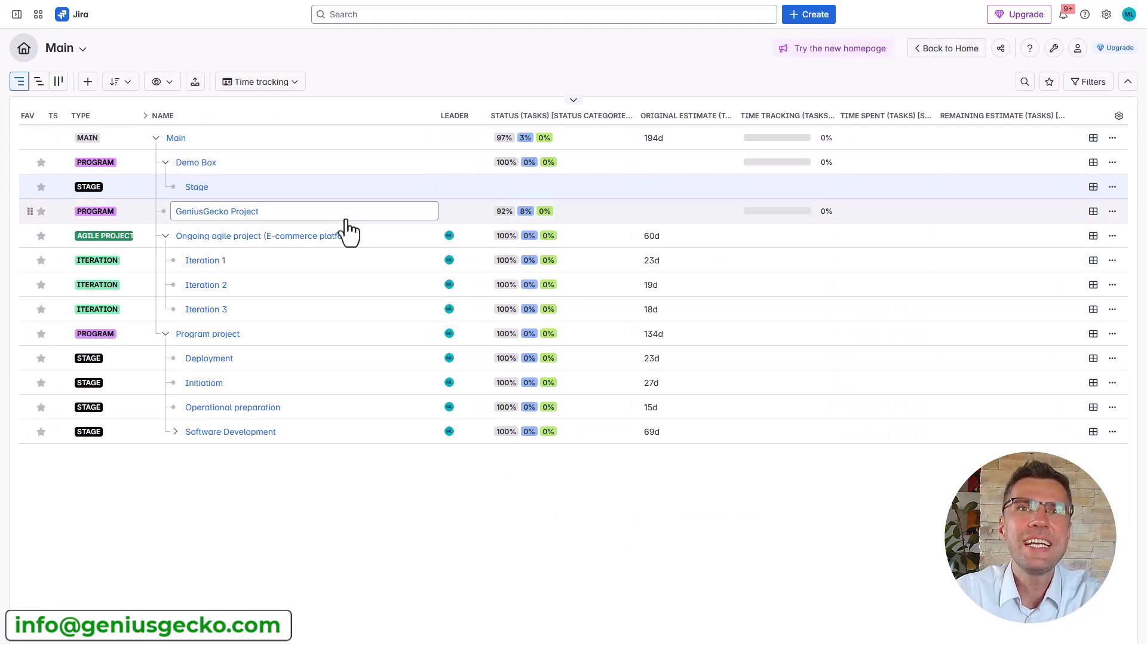
Open the GeniusGecko Project Gantt, widen its task table, collapse the Resources area and check the Infobar before closing it again.
left_click(202, 217)
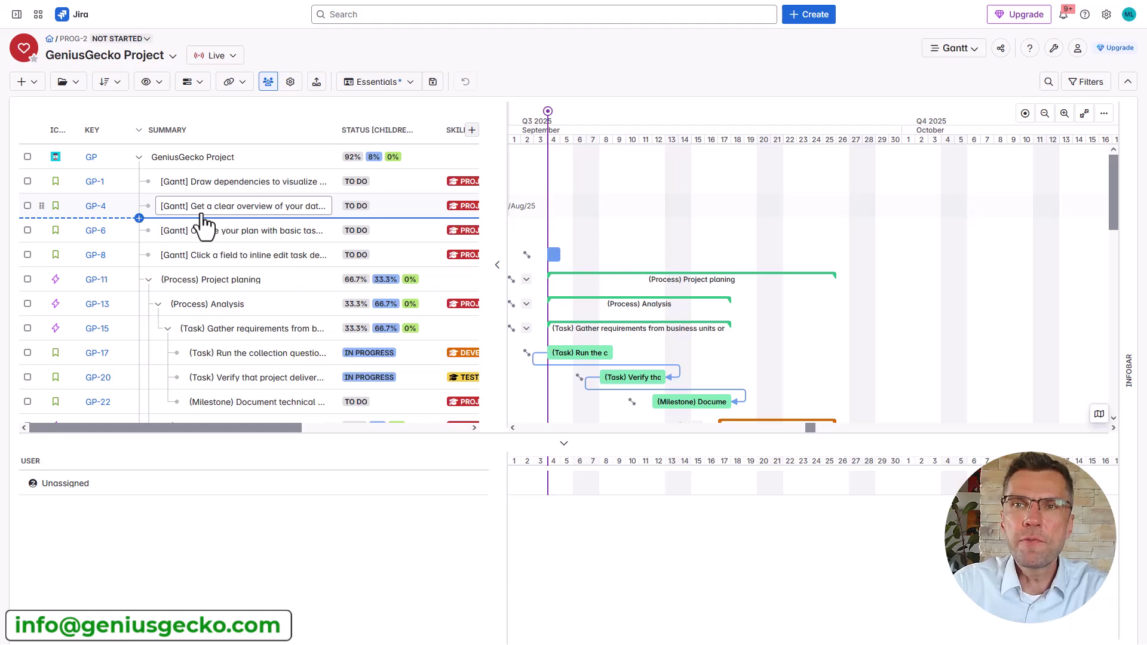
left_click_drag(506, 173, 555, 179)
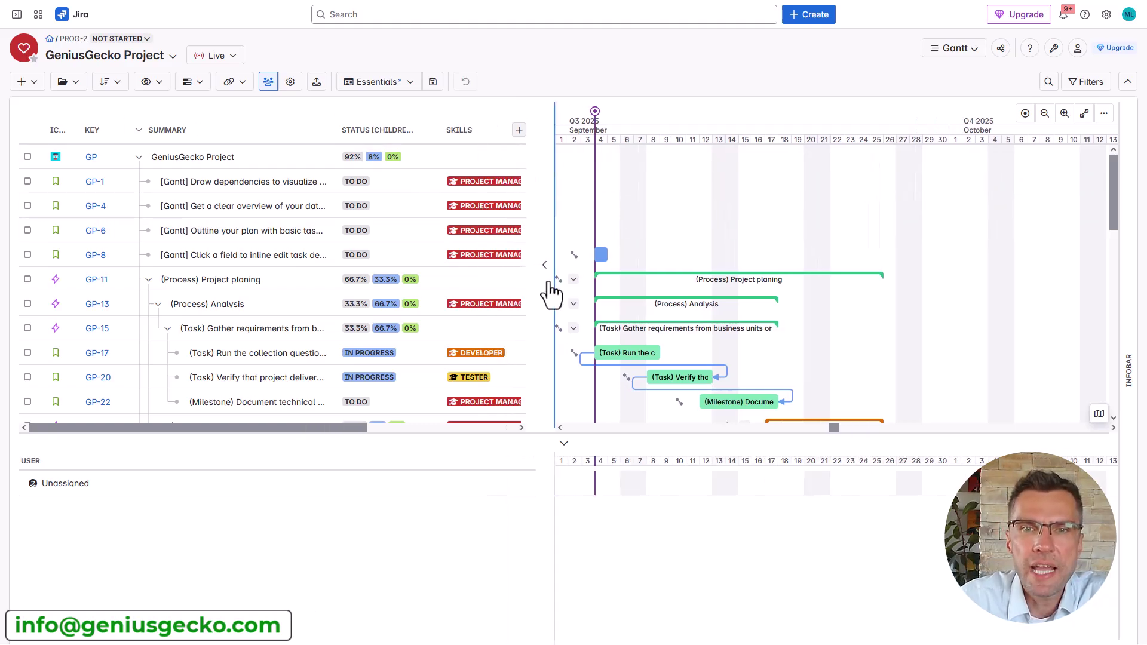
left_click(563, 443)
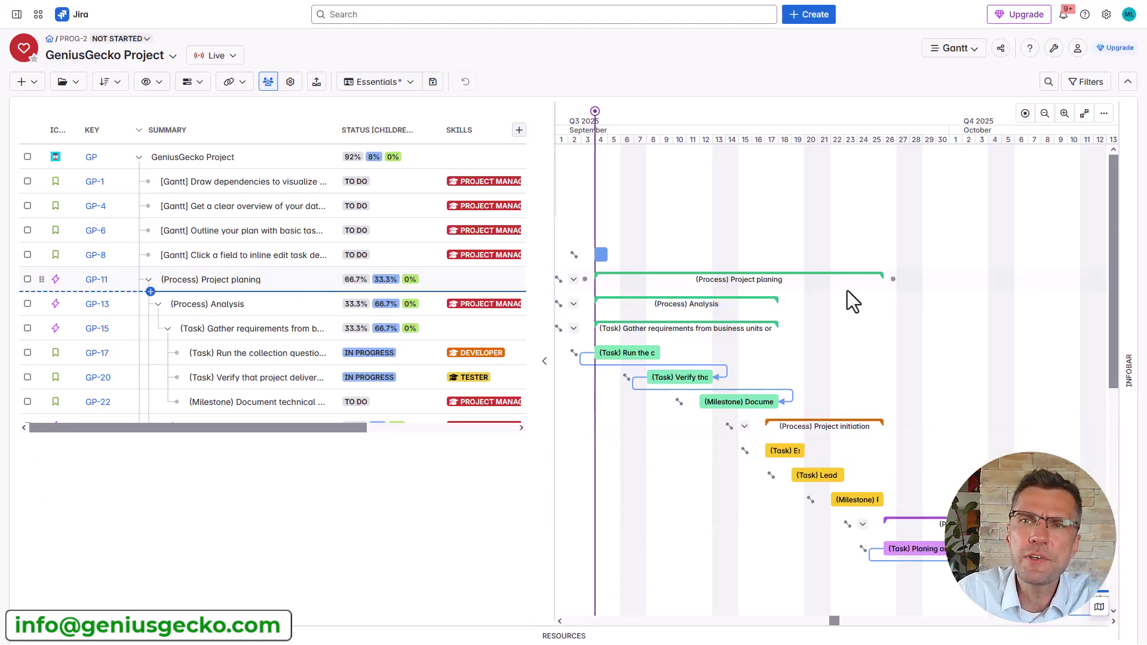
left_click(1127, 345)
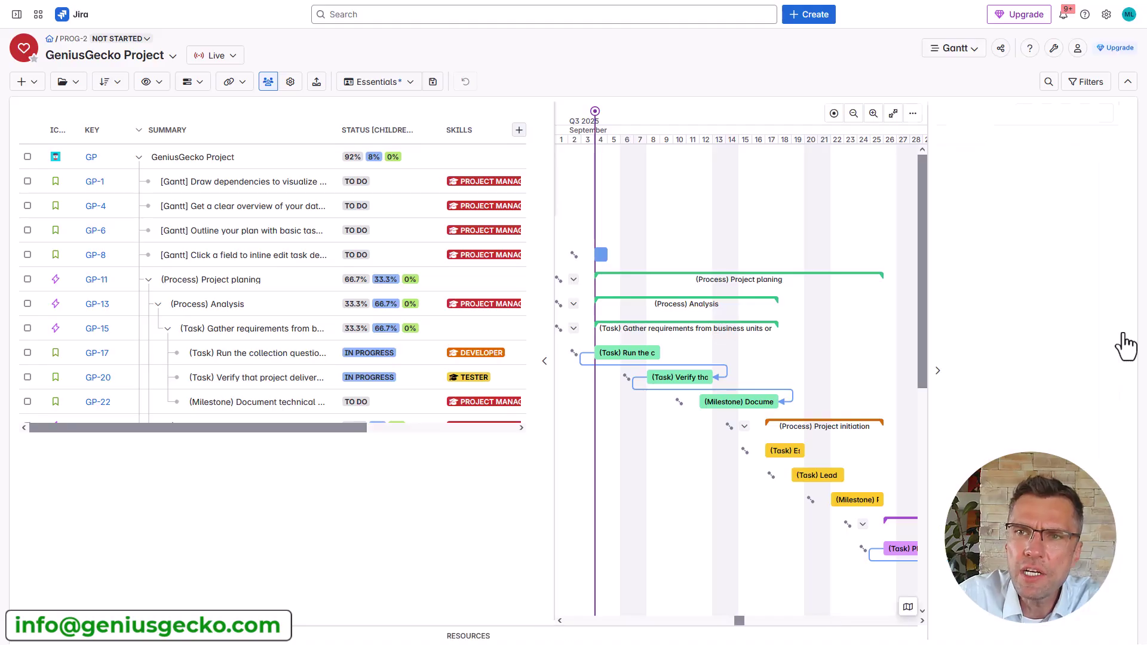
left_click(939, 368)
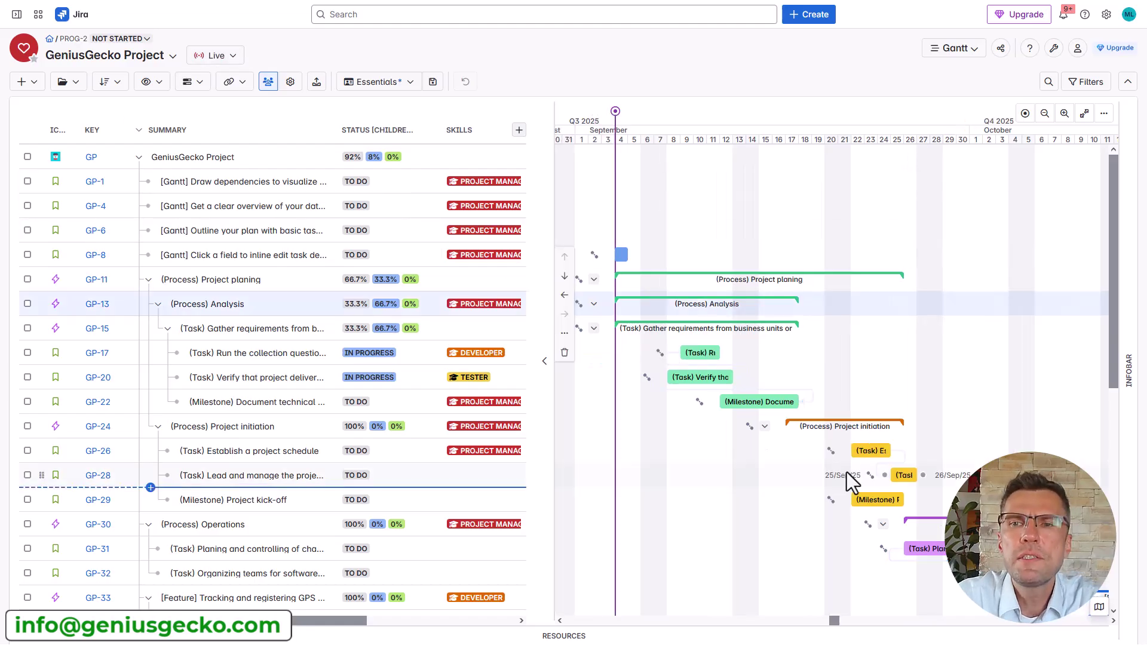
Reschedule the task Establish a project schedule to 17–19 September 2025 and check its status options without changing the status.
left_click_drag(925, 442, 934, 442)
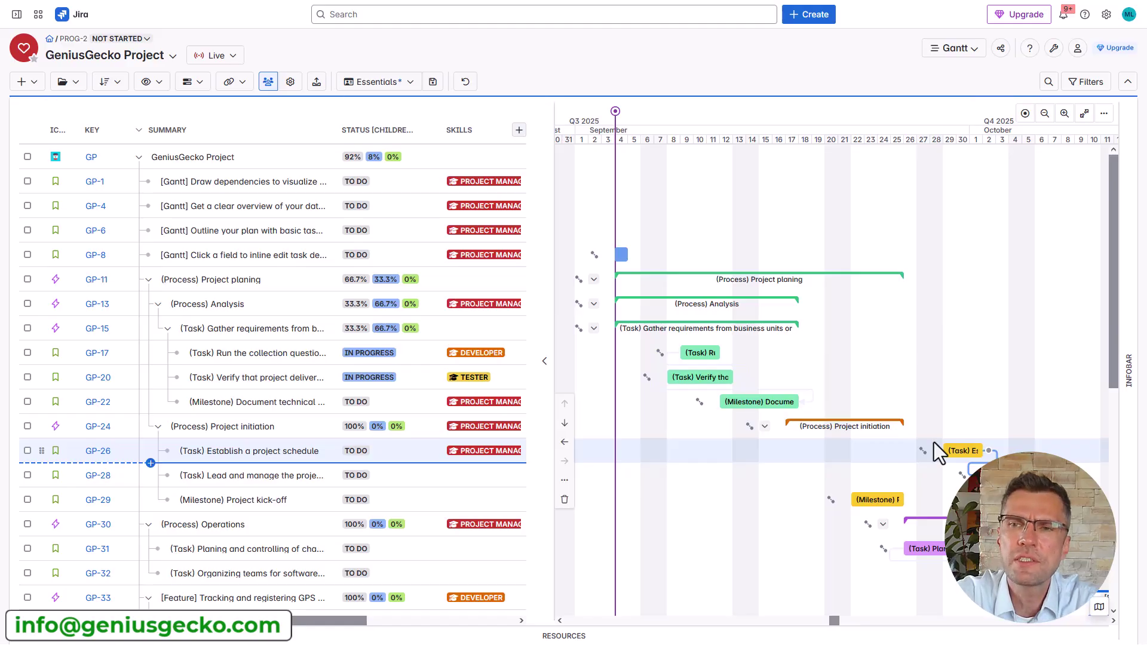
left_click_drag(965, 446, 813, 451)
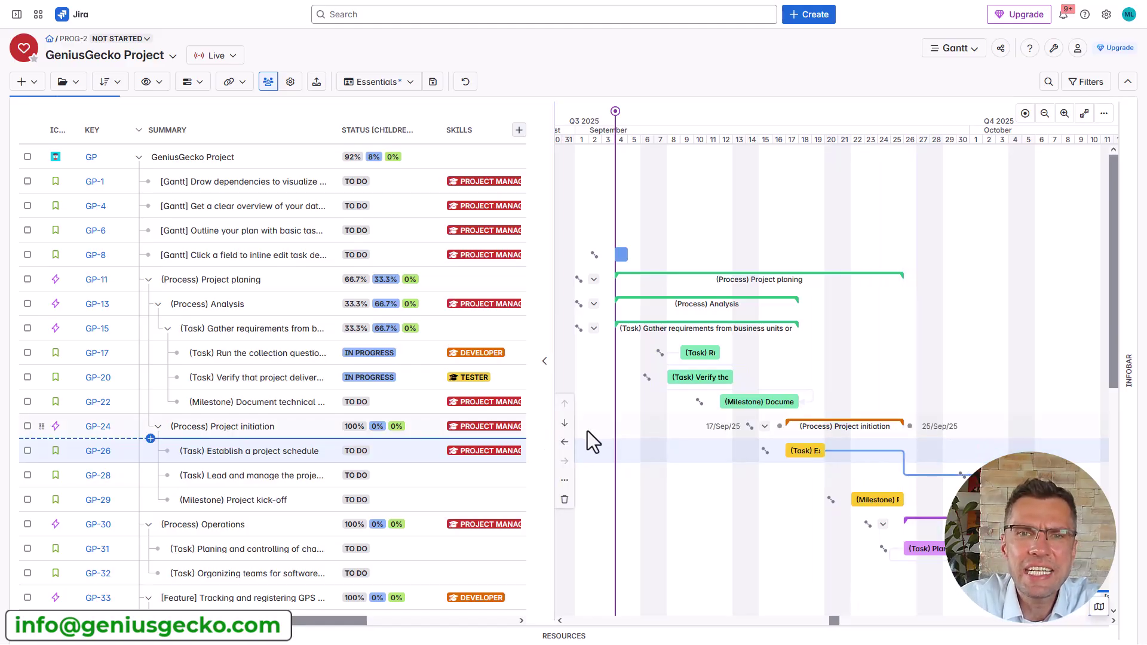
left_click(377, 451)
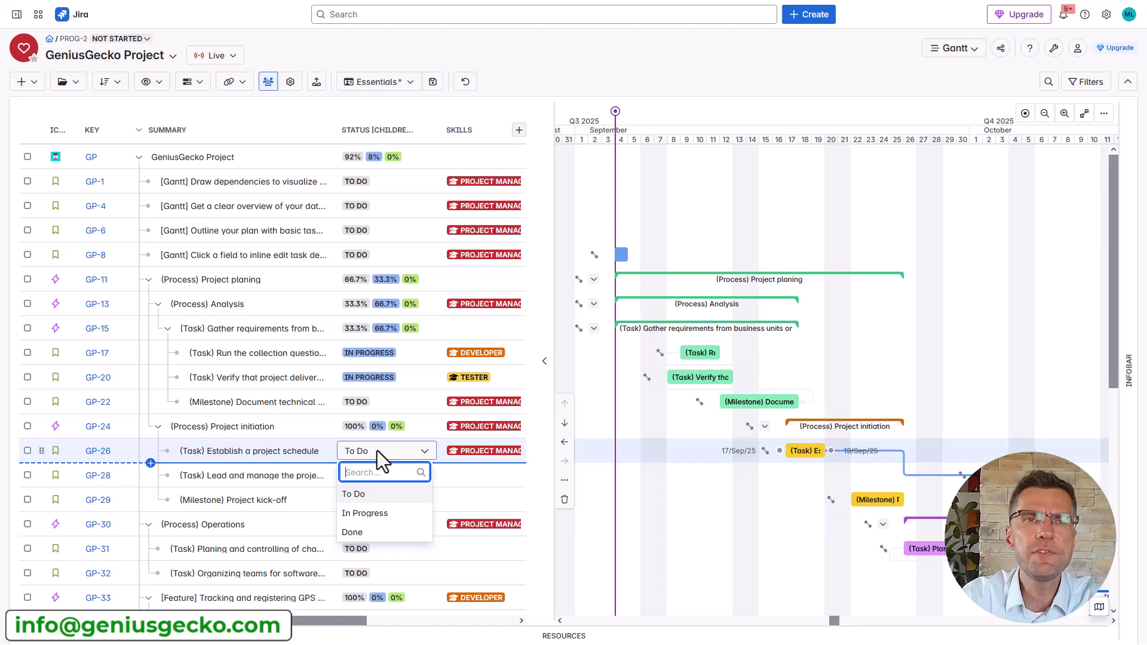
left_click(303, 59)
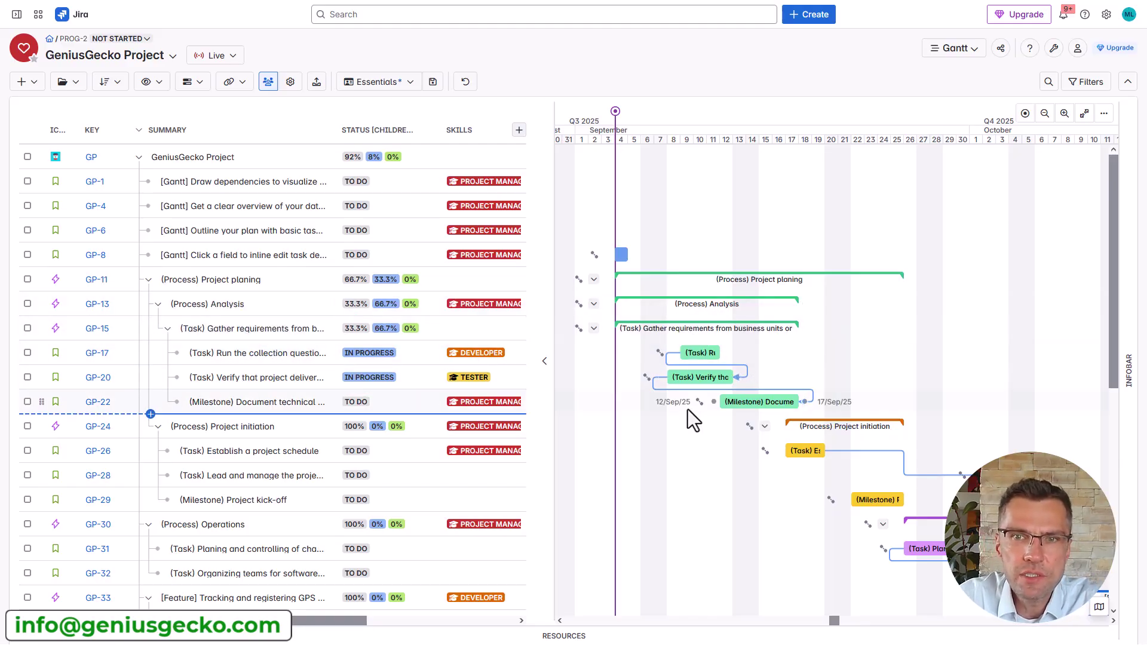
Review the scheduling modes for GP-22, convert it to a milestone, and check the actions and colors offered for GP-17.
right_click(156, 404)
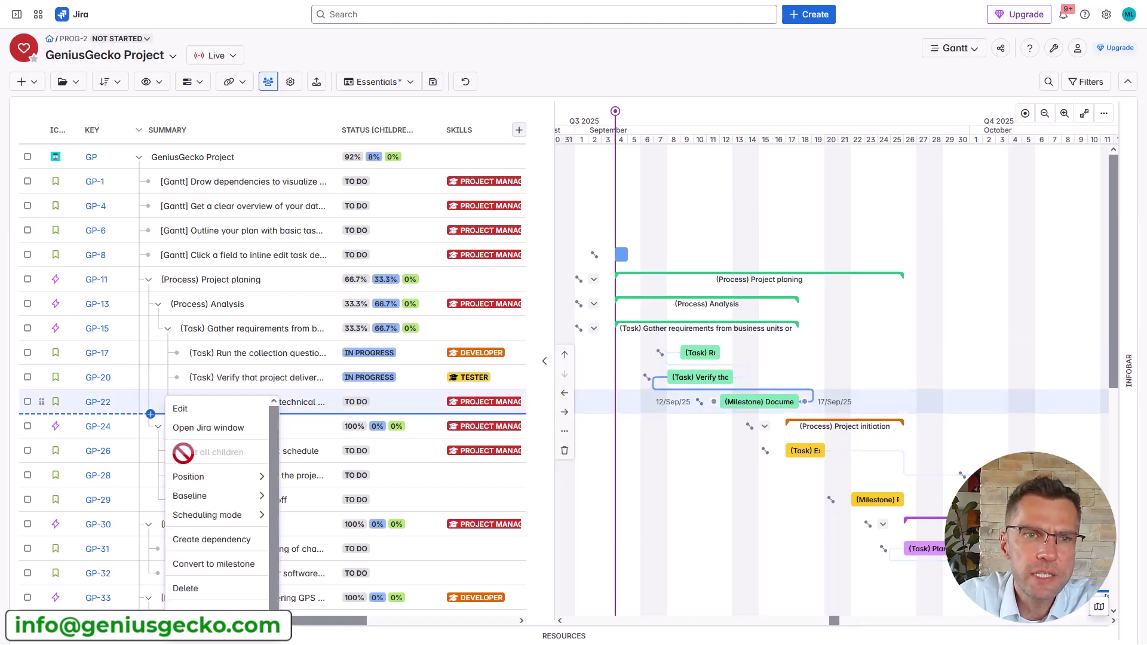
mouse_move(204, 517)
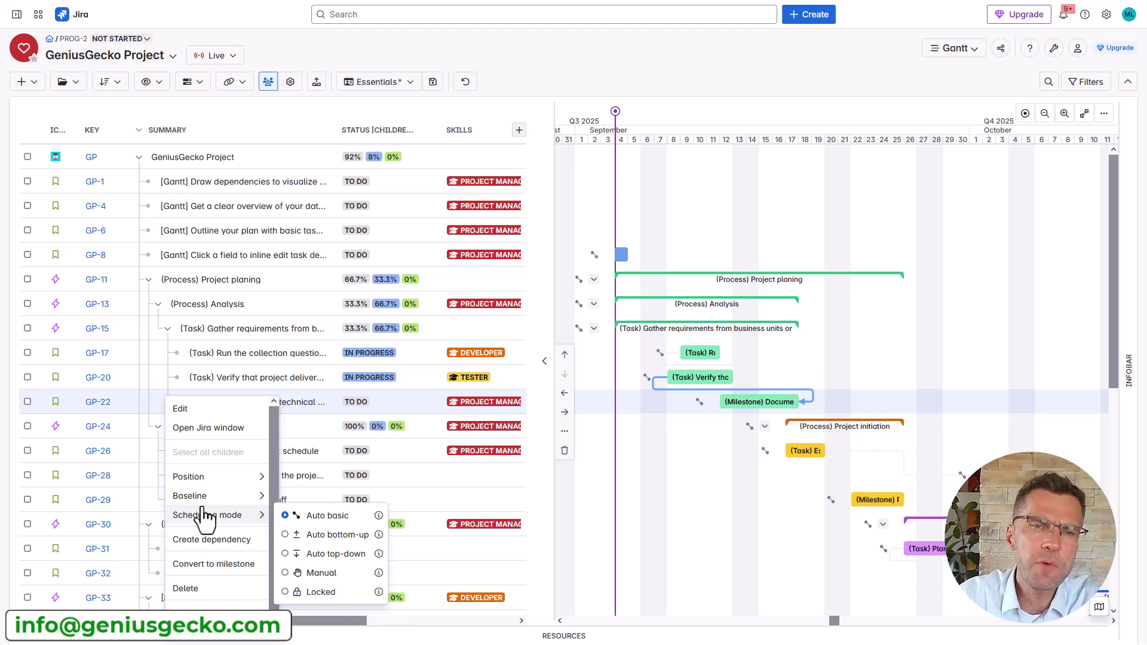
left_click(206, 565)
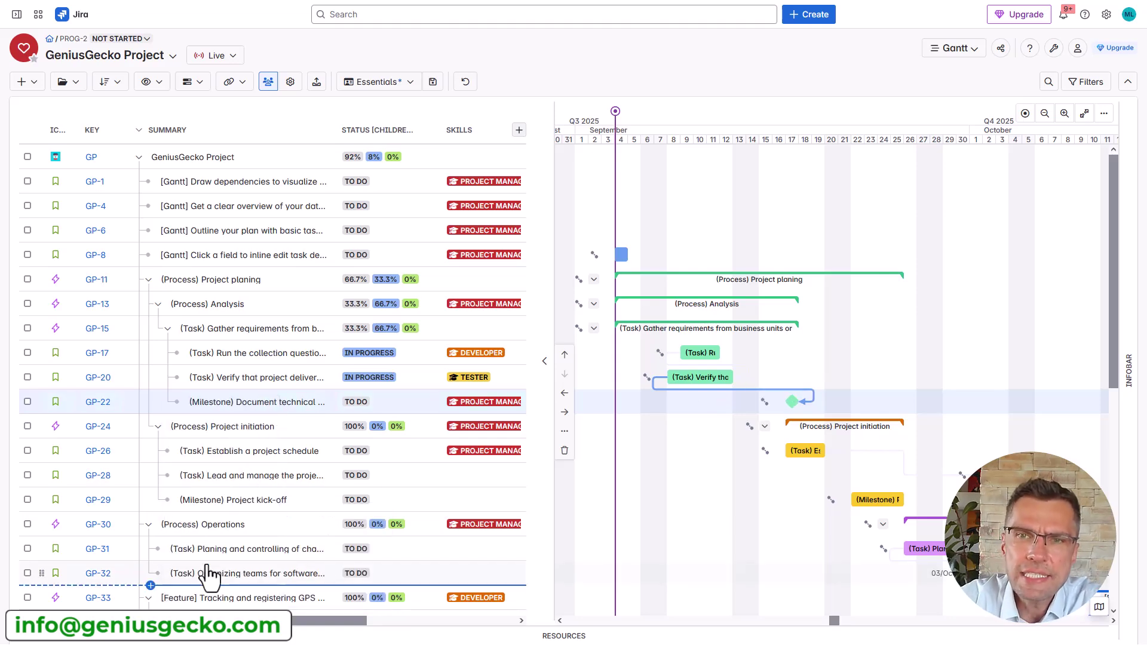
right_click(162, 354)
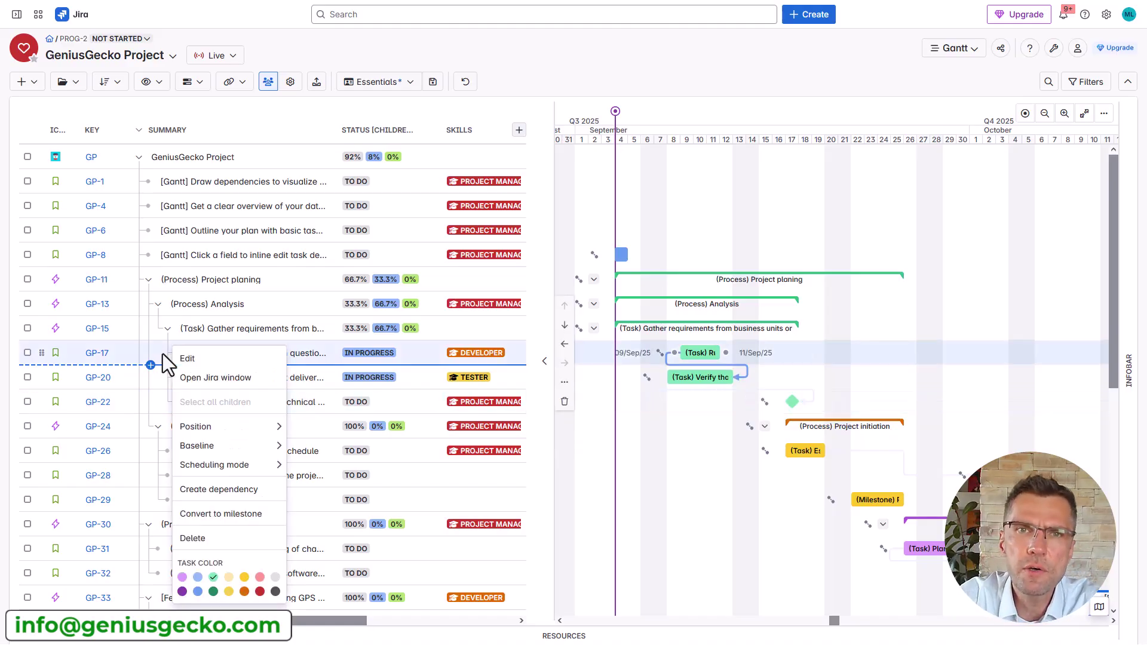
key("Escape")
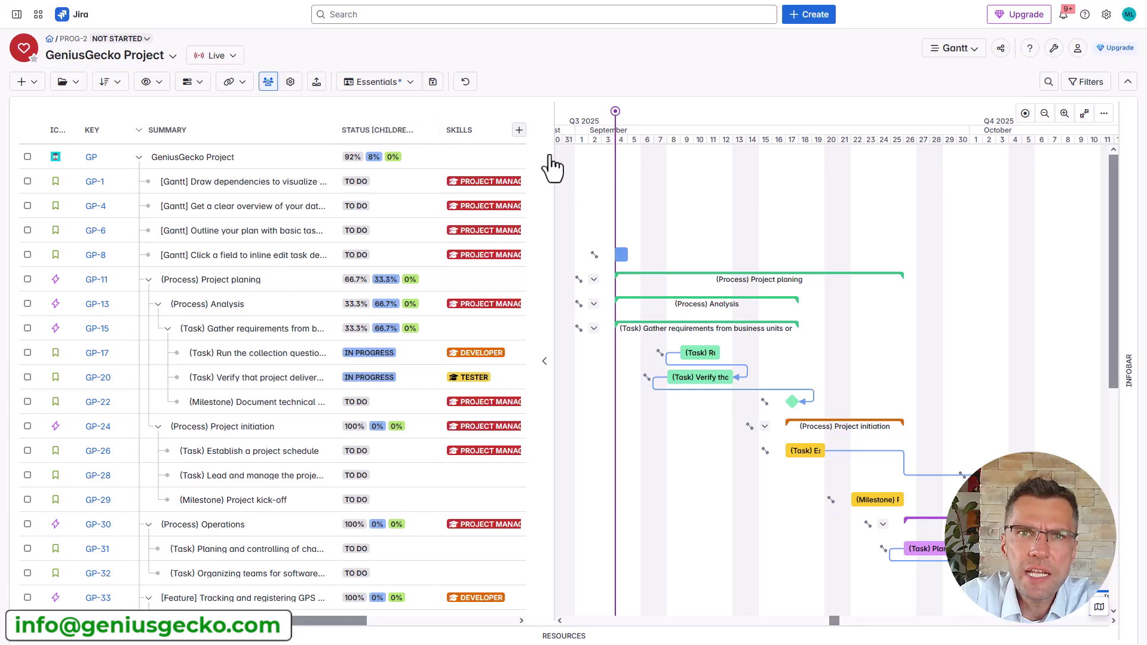
Widen the Gantt task table, browse the fields available as columns and add the Scheduling mode column.
left_click_drag(550, 151, 689, 144)
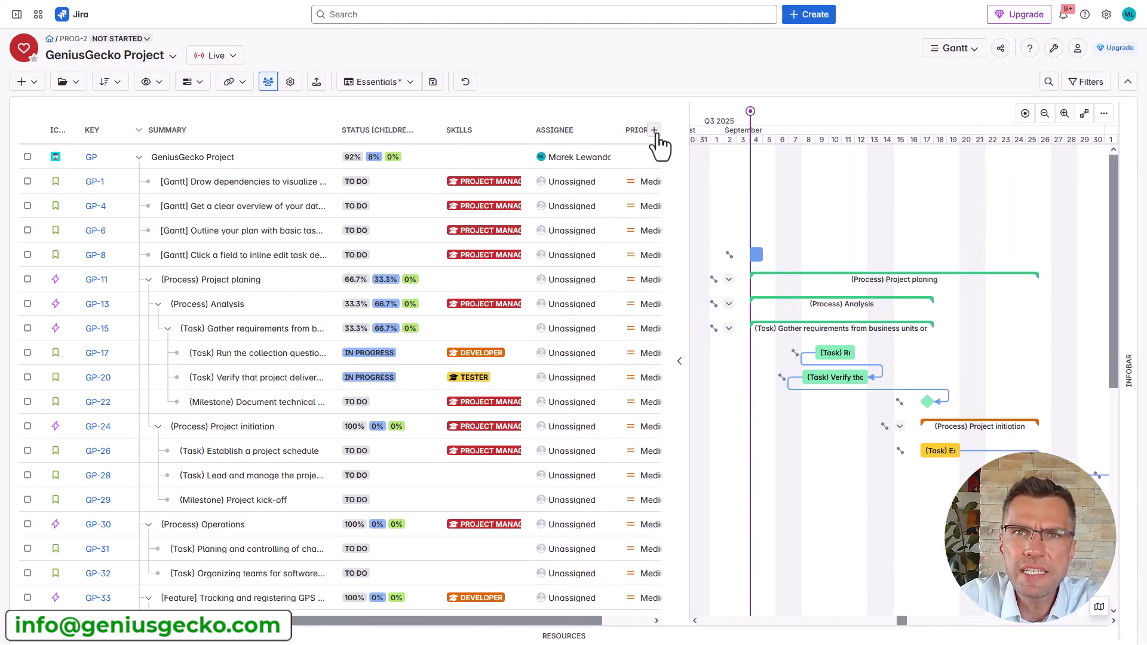
left_click(655, 130)
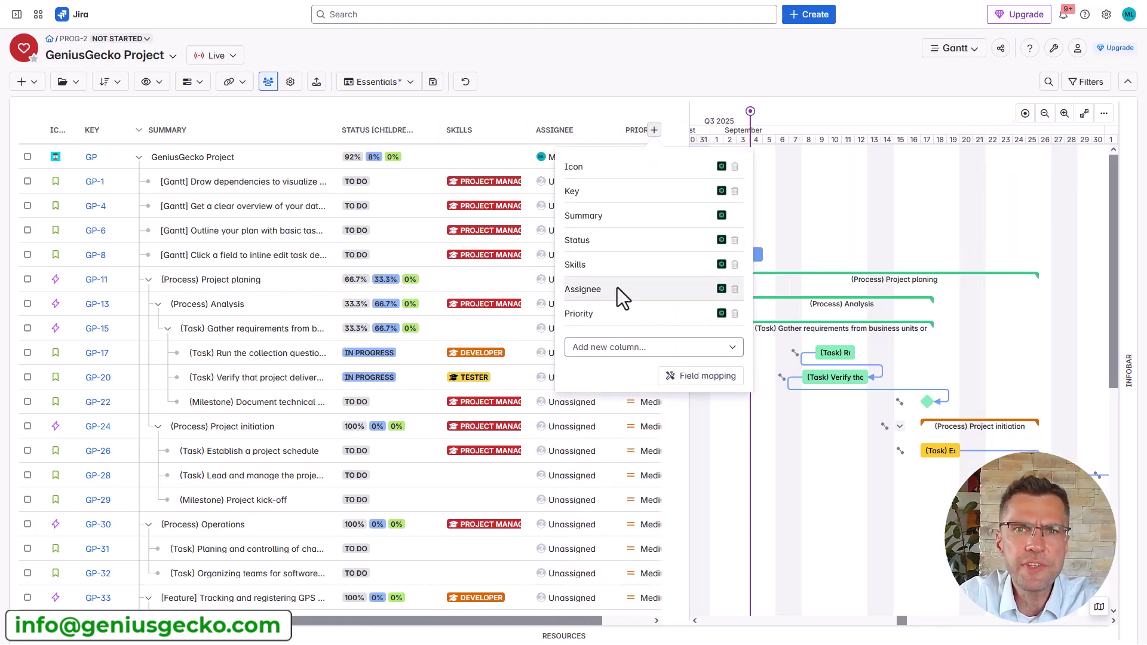
left_click(598, 352)
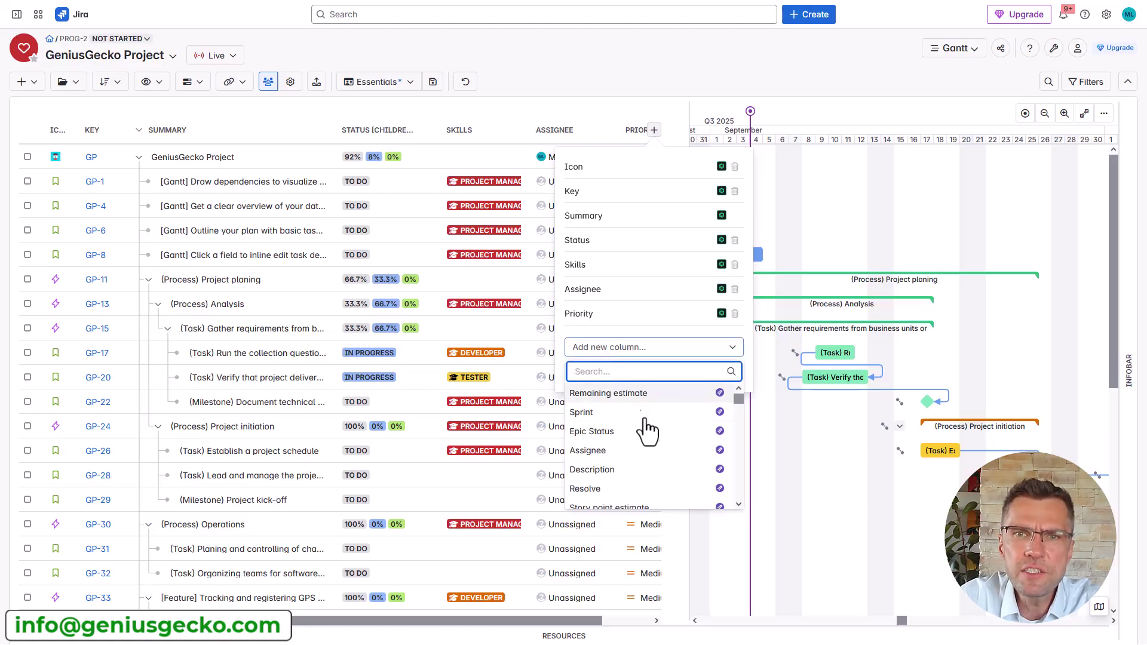
scroll(652, 435, "down", 5)
scroll(655, 441, "down", 5)
scroll(654, 440, "up", 5)
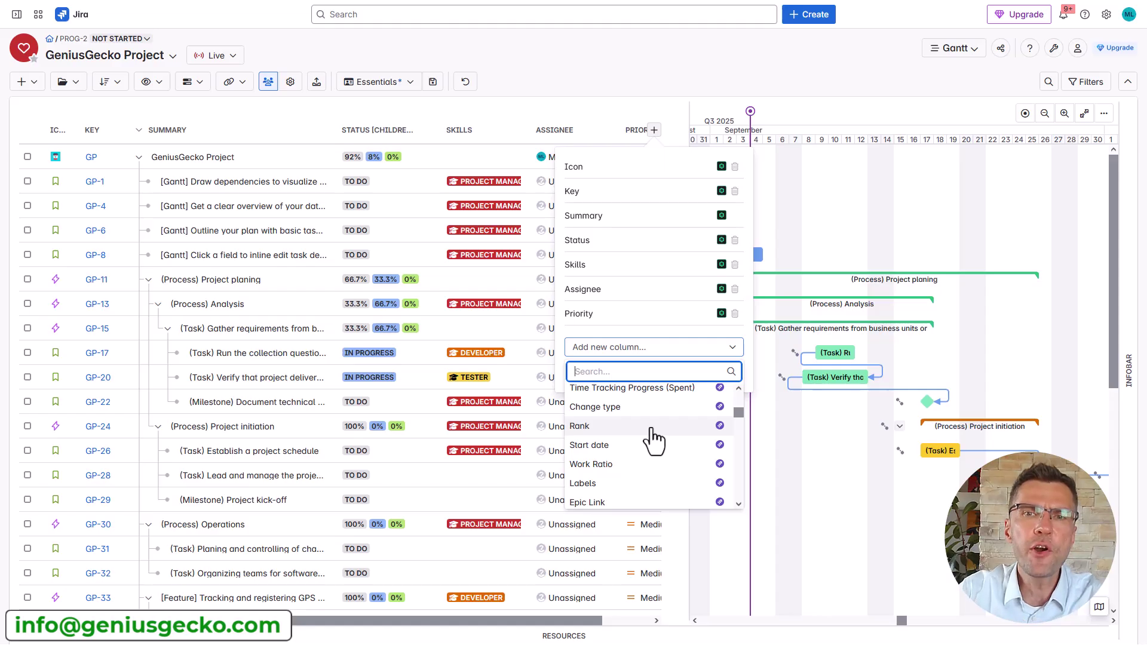
scroll(653, 439, "down", 3)
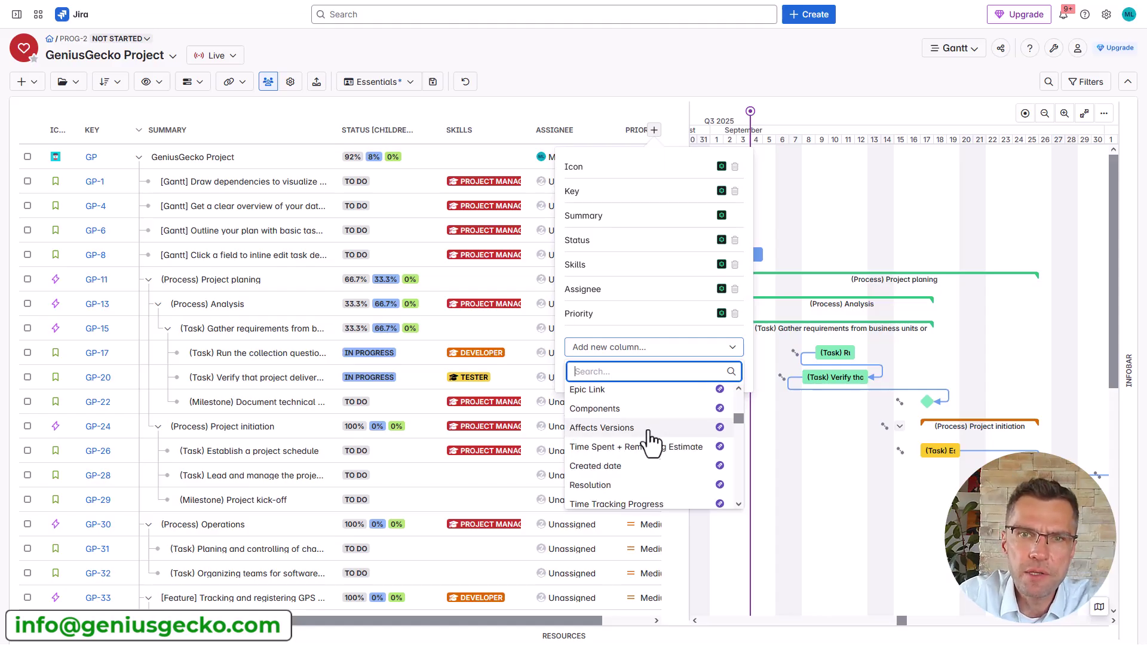
scroll(652, 445, "down", 3)
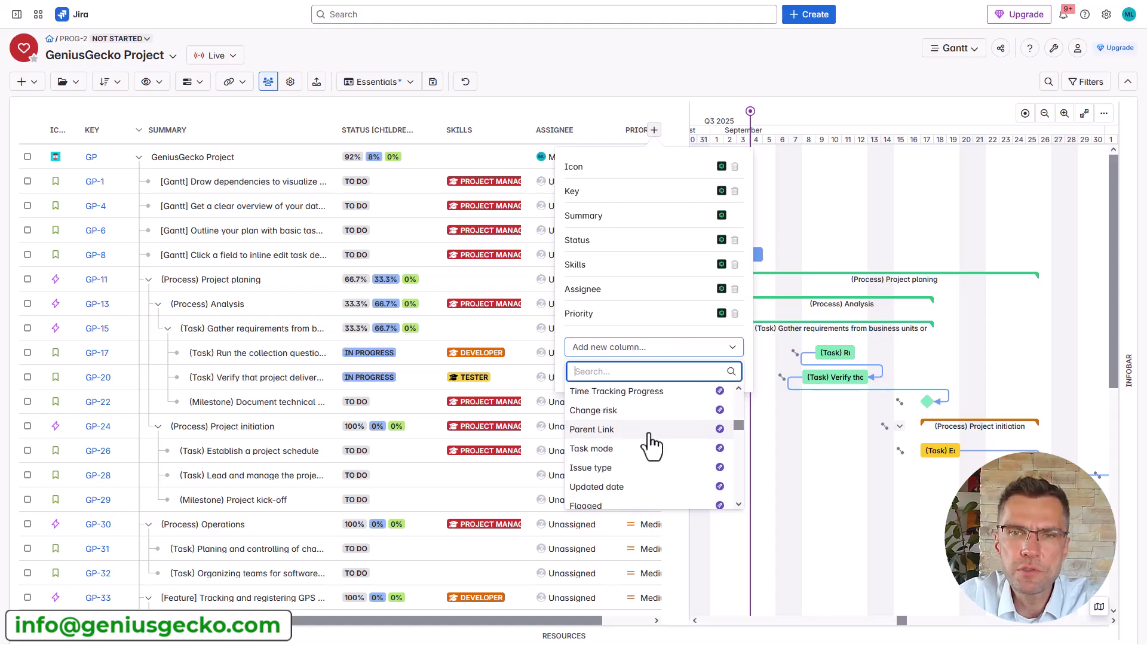
scroll(652, 445, "down", 2)
type("base")
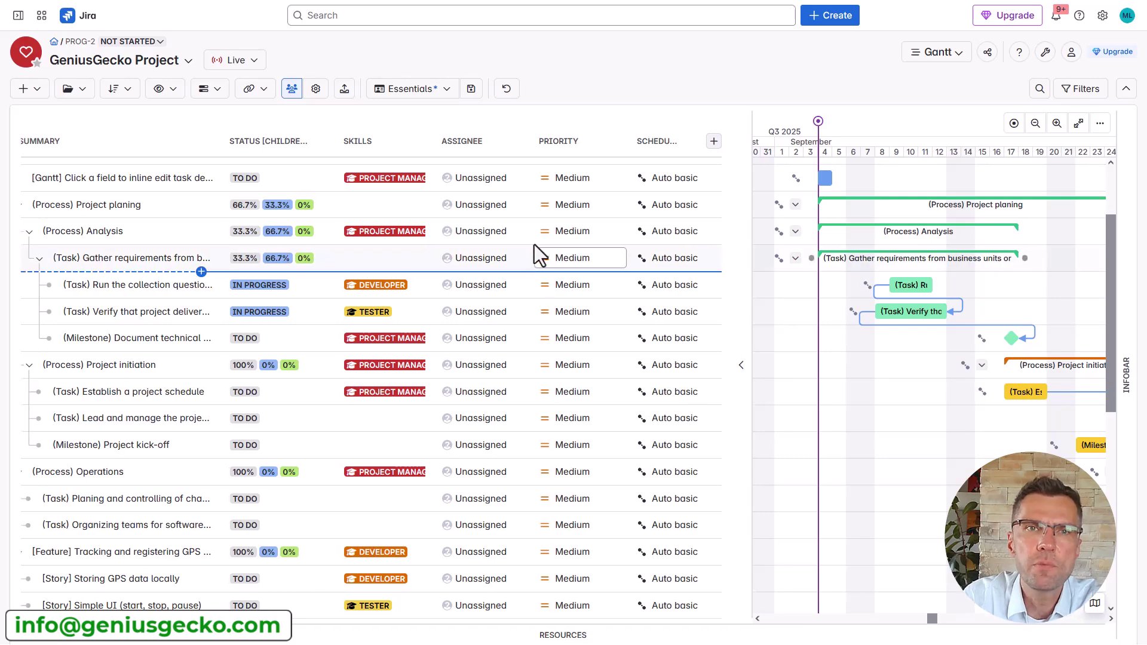
Create a scenario named New scenario for GeniusGecko Project.
left_click(251, 61)
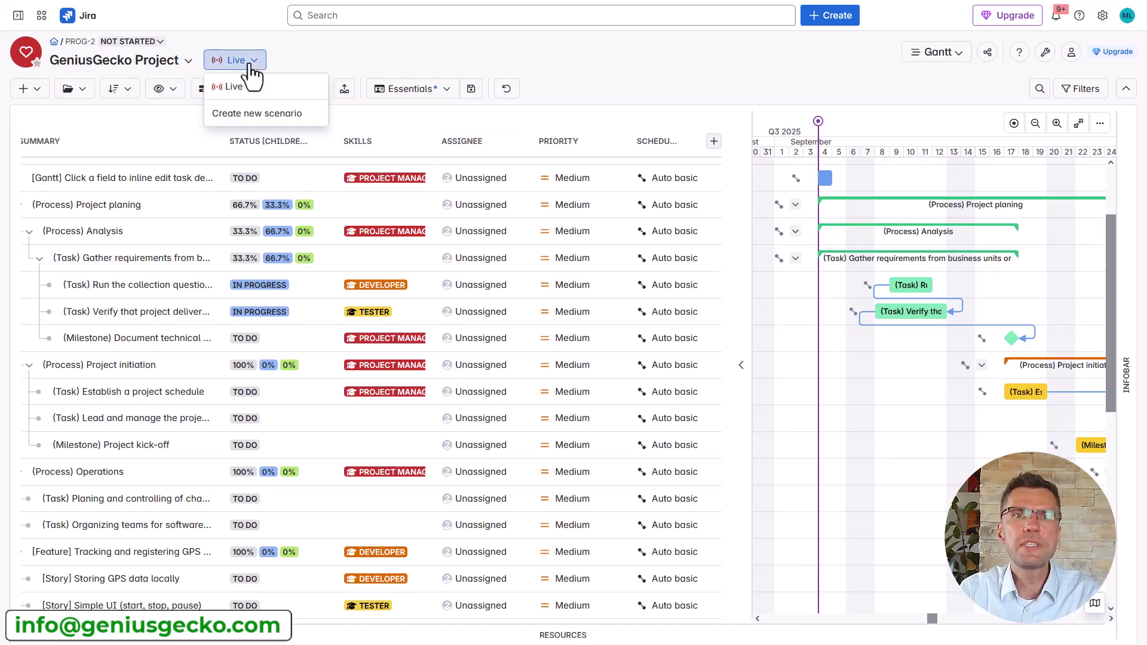
left_click(256, 113)
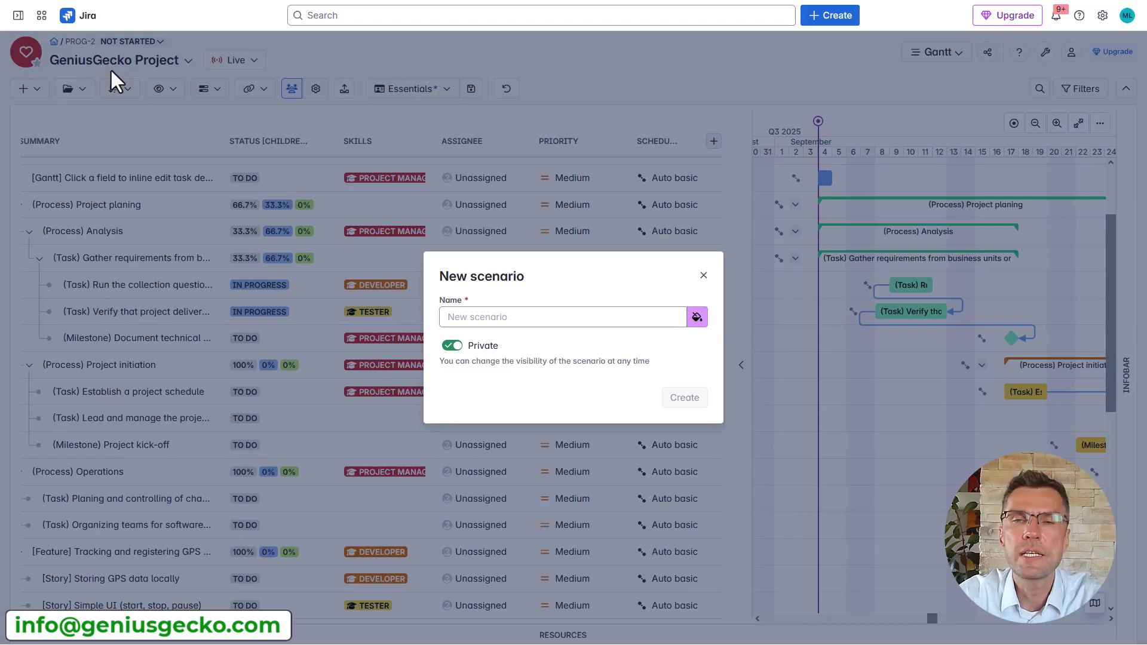
left_click(521, 318)
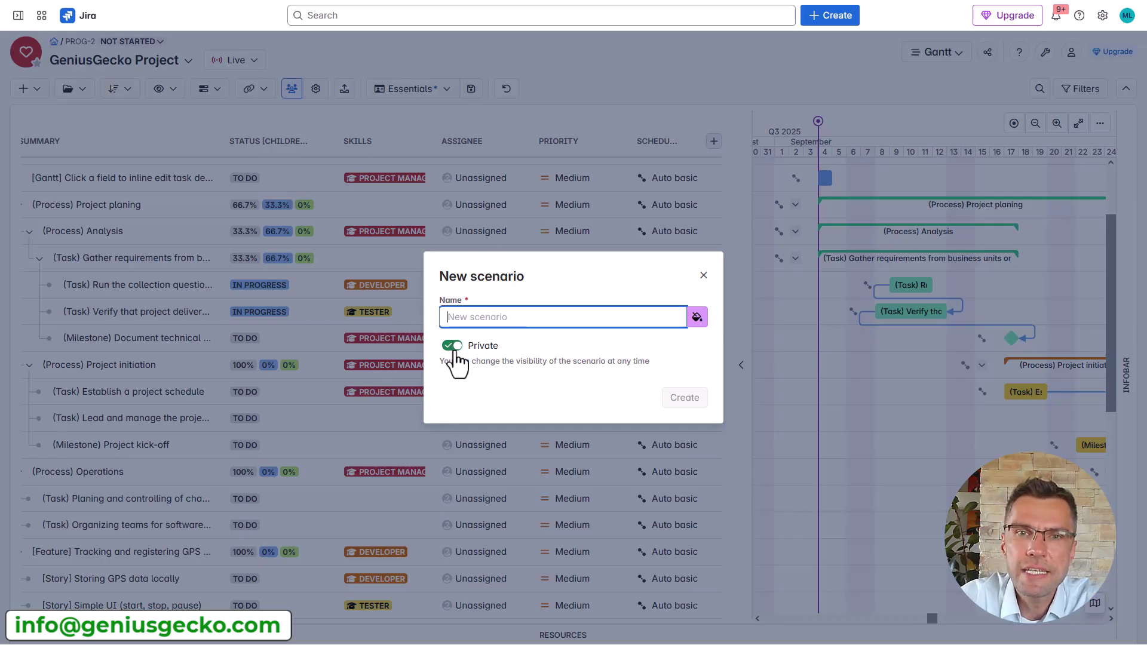
type("New scenario")
left_click(693, 402)
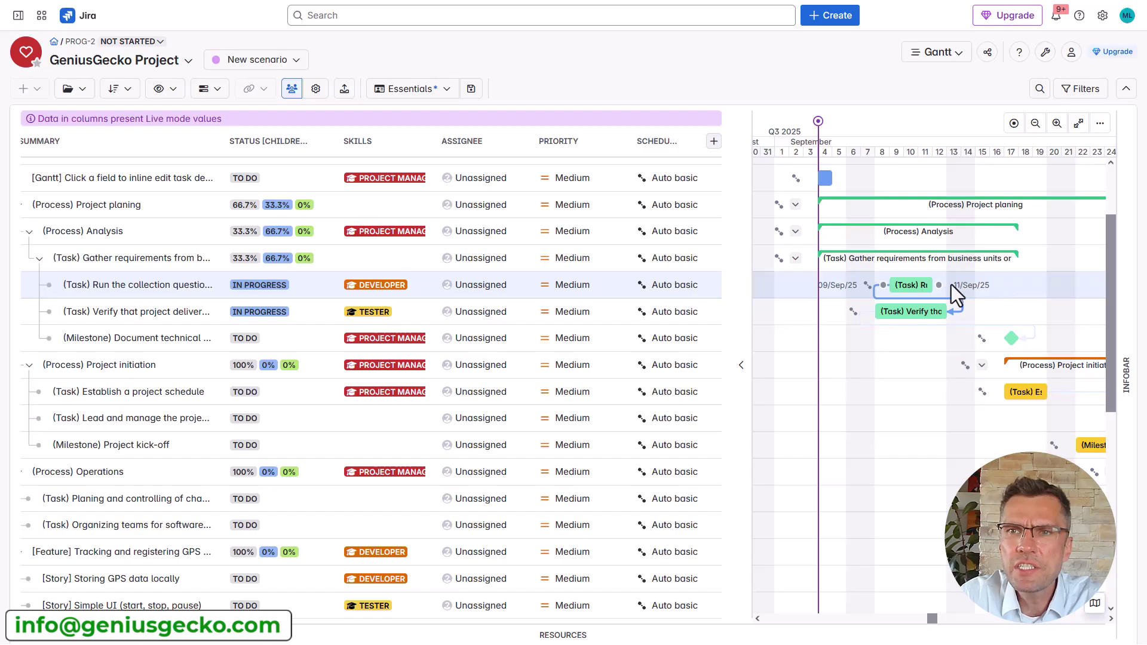
In the scenario, move Run the collection questionnaires to about 15–17 September and reschedule the dependent Verify task to about 12–18 September.
left_click_drag(915, 285, 1000, 285)
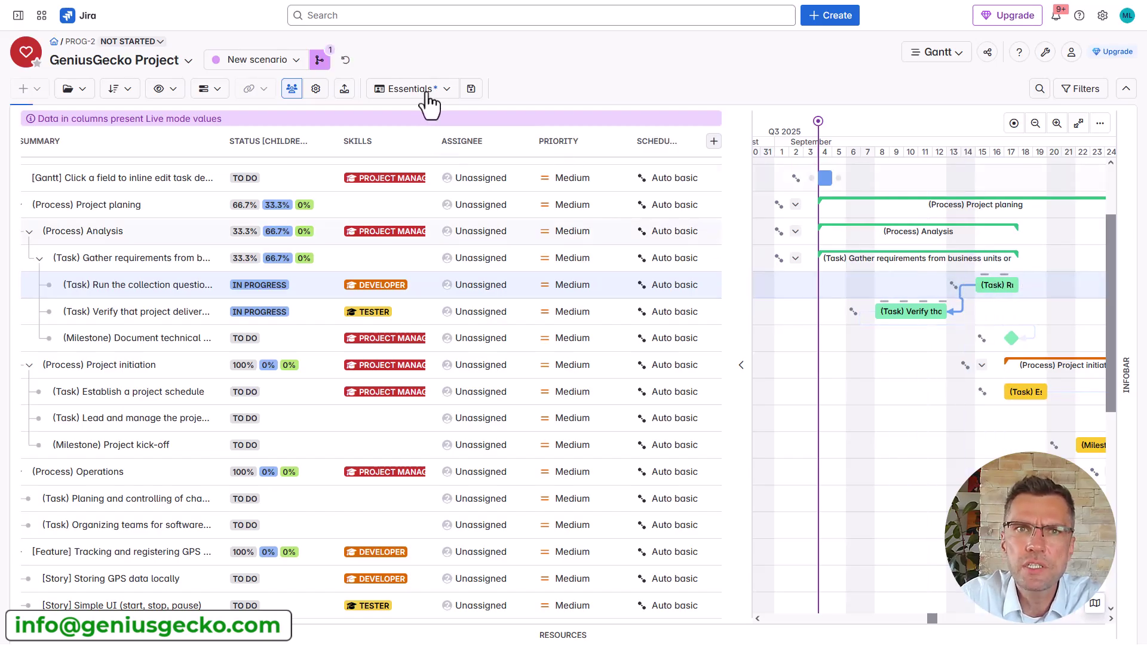
left_click_drag(893, 308, 807, 304)
left_click_drag(971, 315, 949, 310)
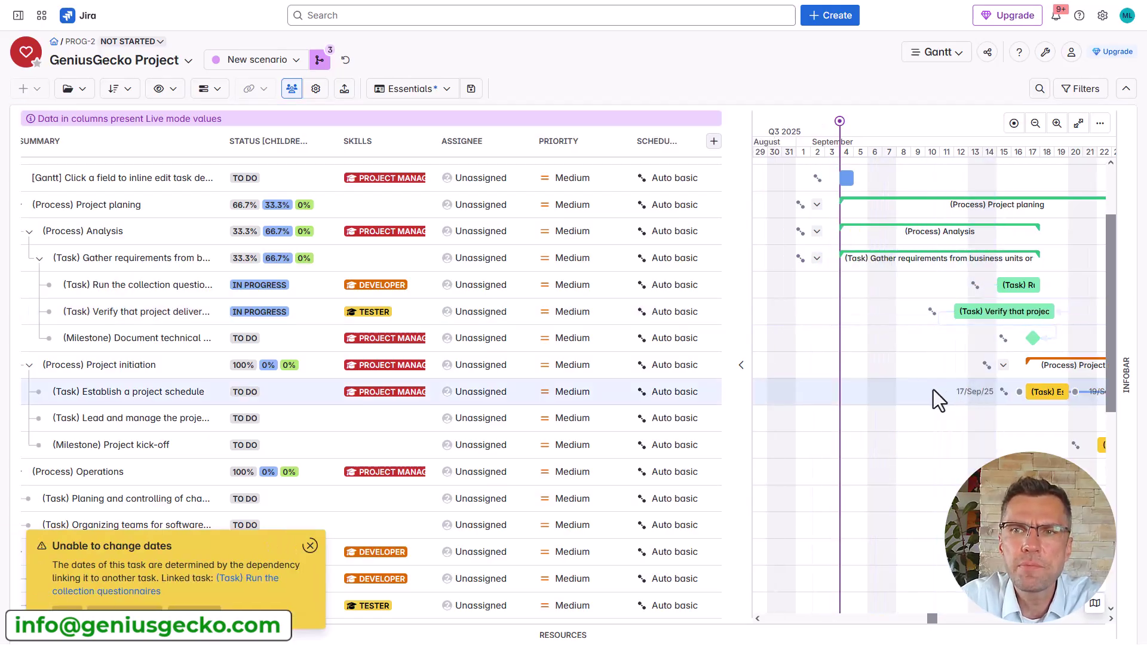
Move Establish a project schedule back to about 10–12 September in the scenario, and undo that move.
left_click_drag(1037, 392, 928, 388)
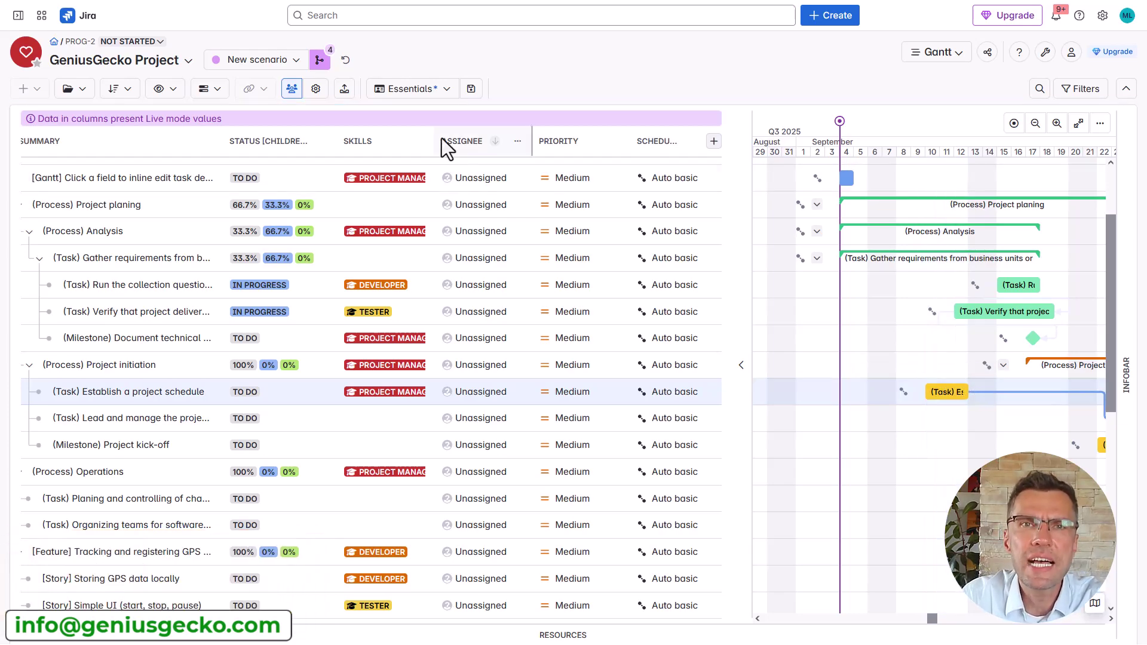
left_click(346, 61)
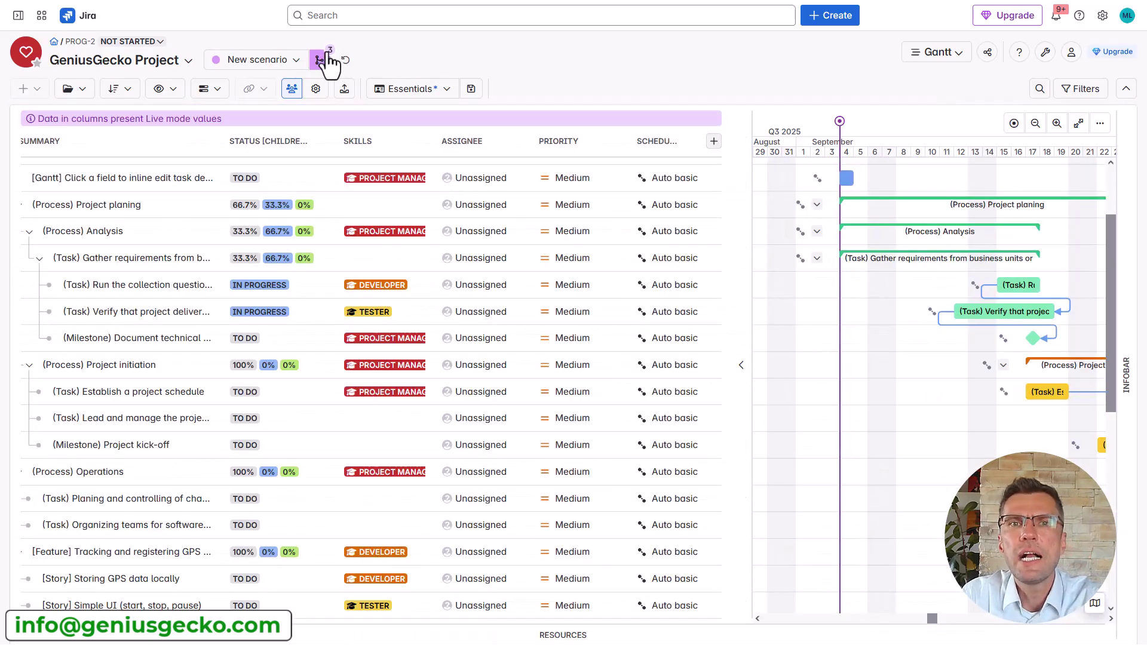
Review the change history of New scenario and merge the scenario to live.
left_click(323, 59)
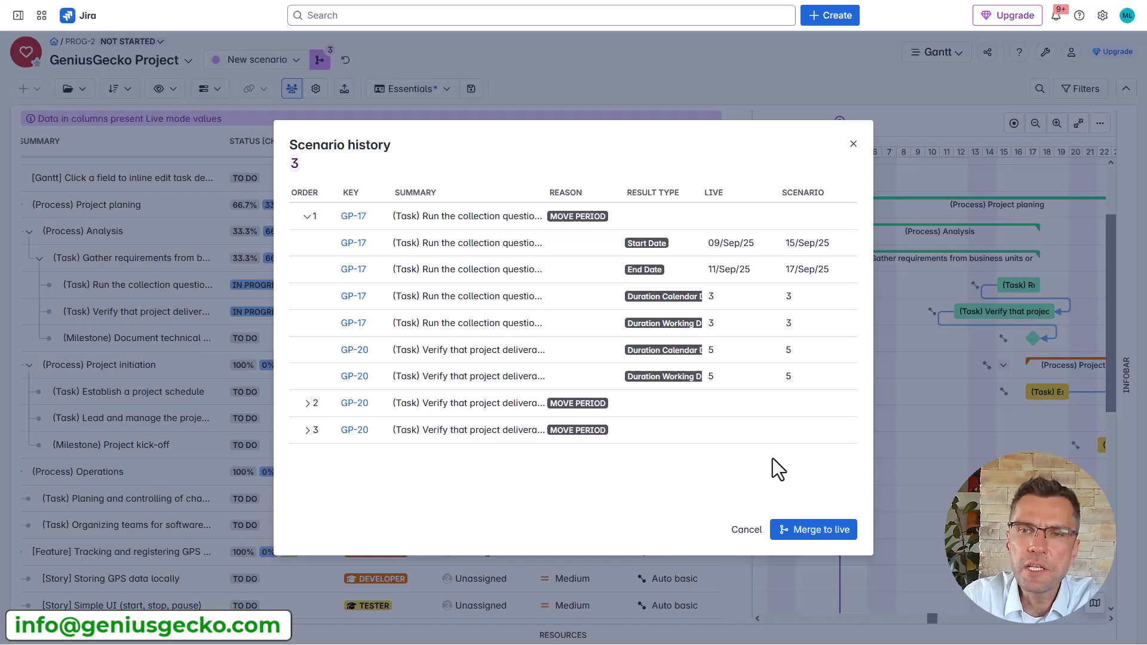
left_click(854, 144)
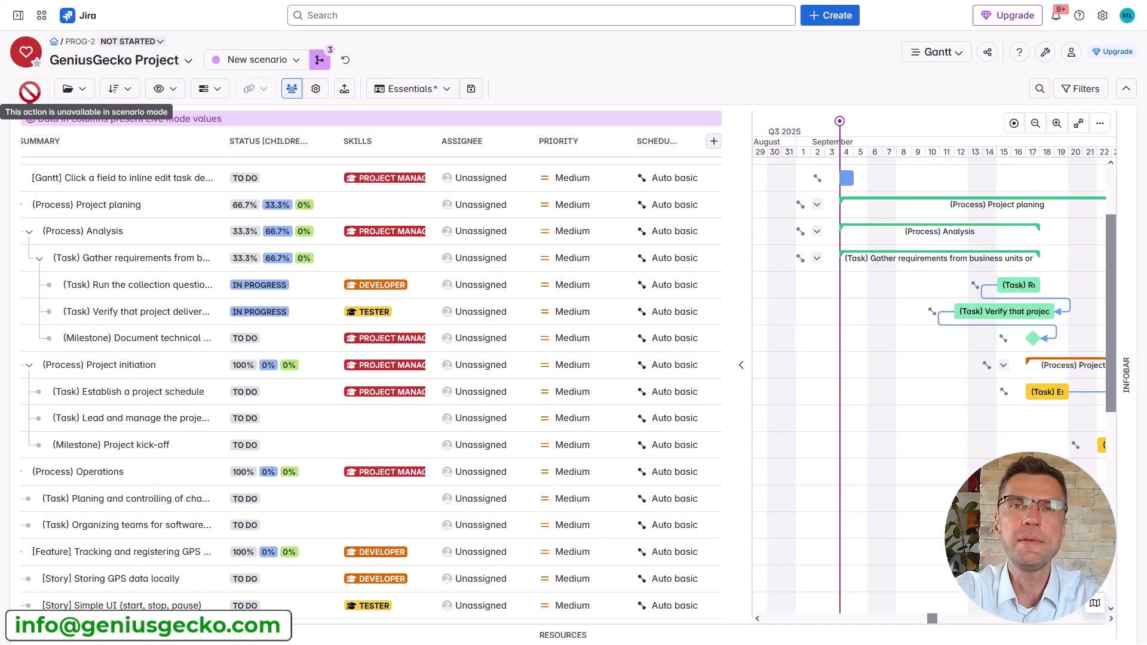
left_click(319, 60)
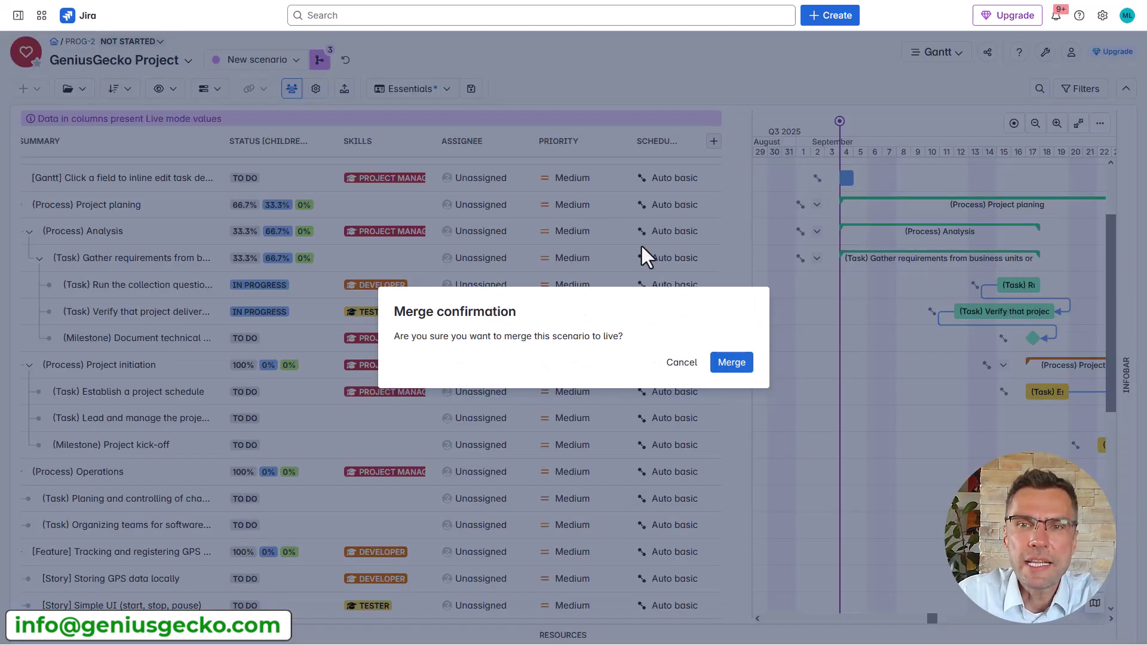
left_click(742, 369)
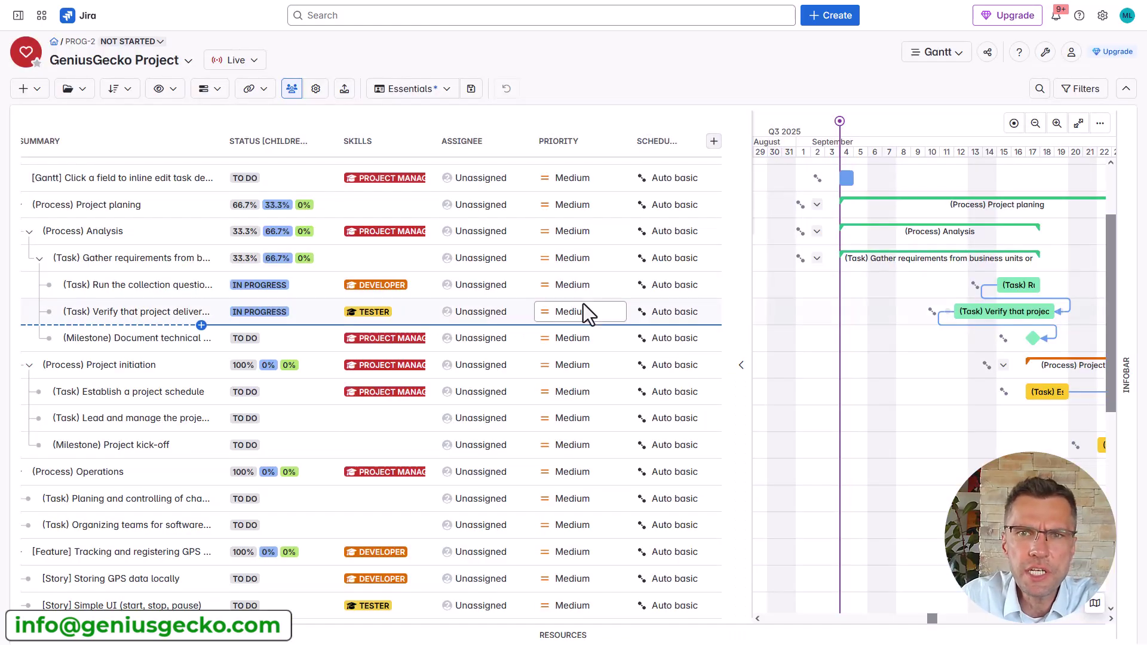
Create a basic task named Project Task and schedule it on the Gantt chart for about 10–18 September.
left_click(37, 95)
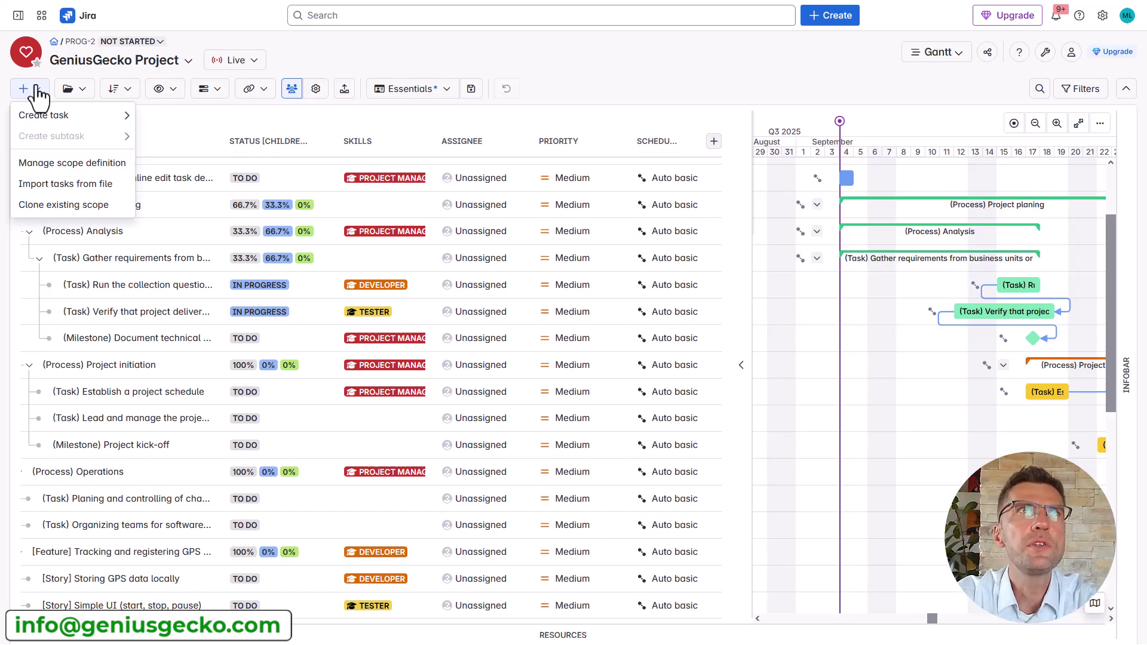
mouse_move(78, 118)
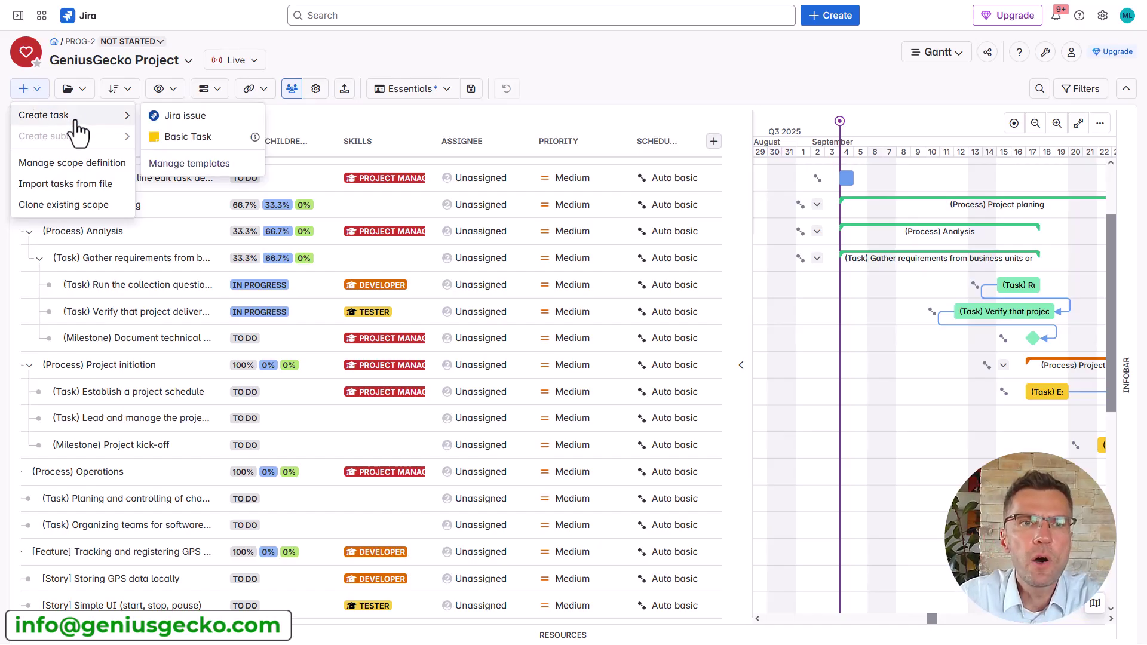
left_click(187, 139)
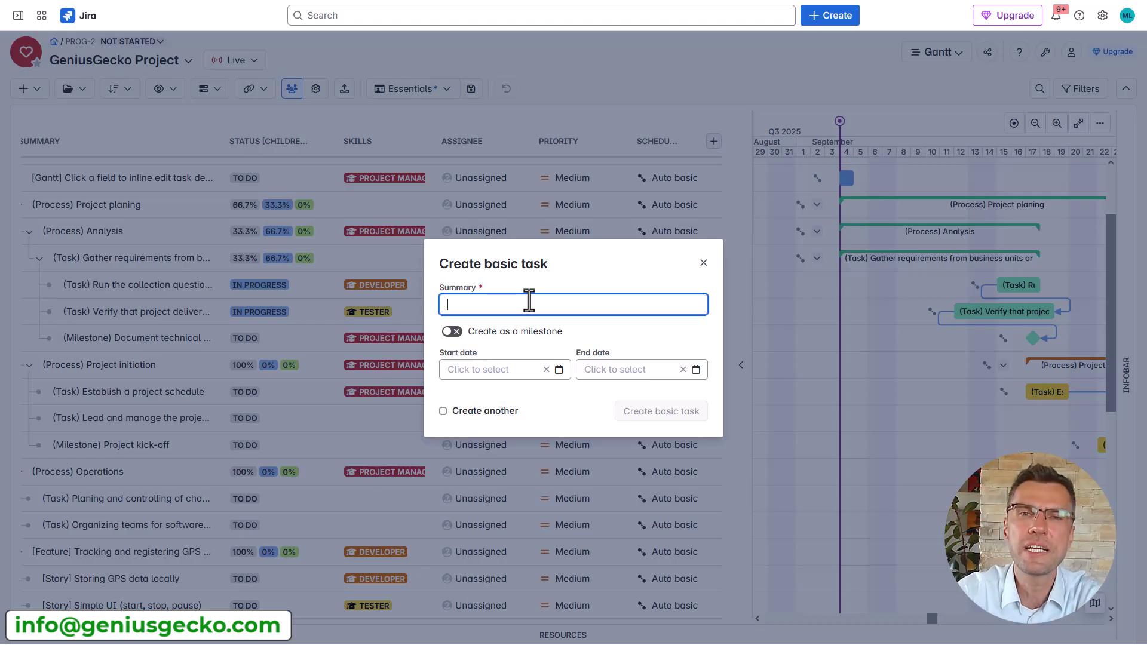
type("Project")
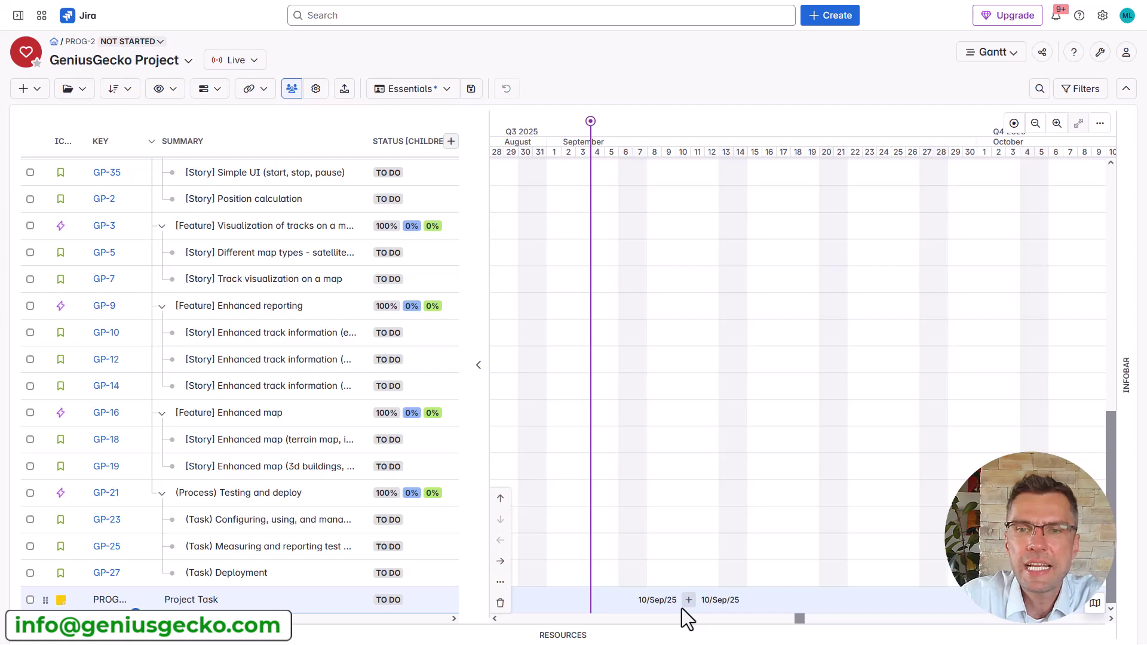
left_click(690, 600)
left_click_drag(691, 600, 801, 588)
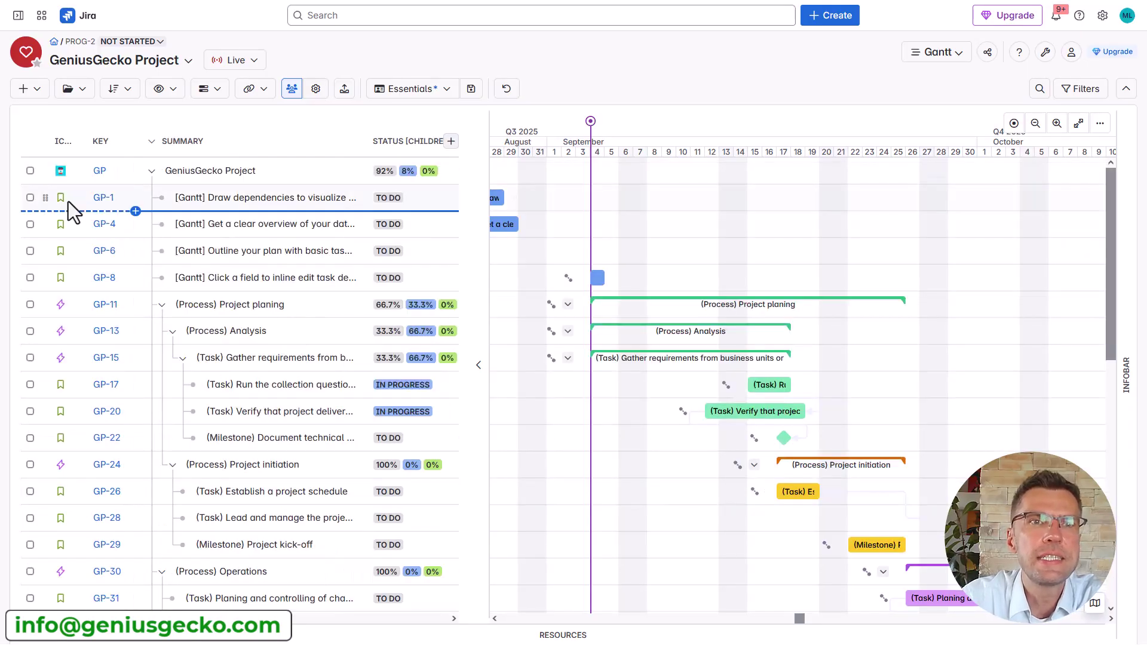
Examine the options for creating tasks and subtasks, managing or cloning scope, and organizing tasks by field.
left_click(25, 89)
mouse_move(68, 139)
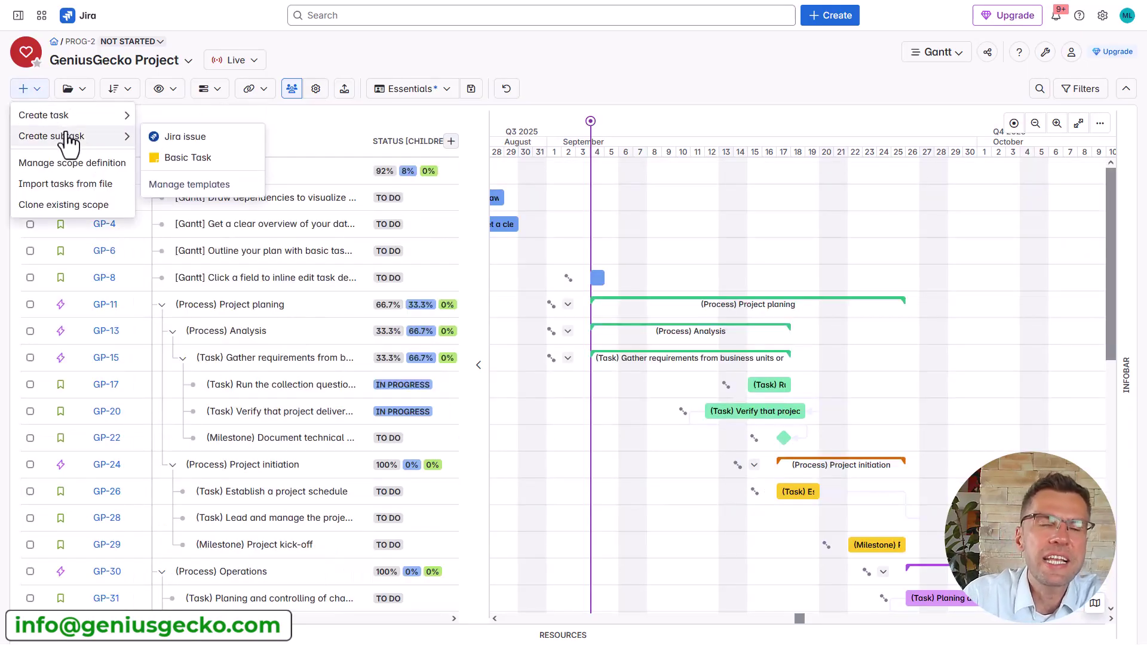
mouse_move(60, 115)
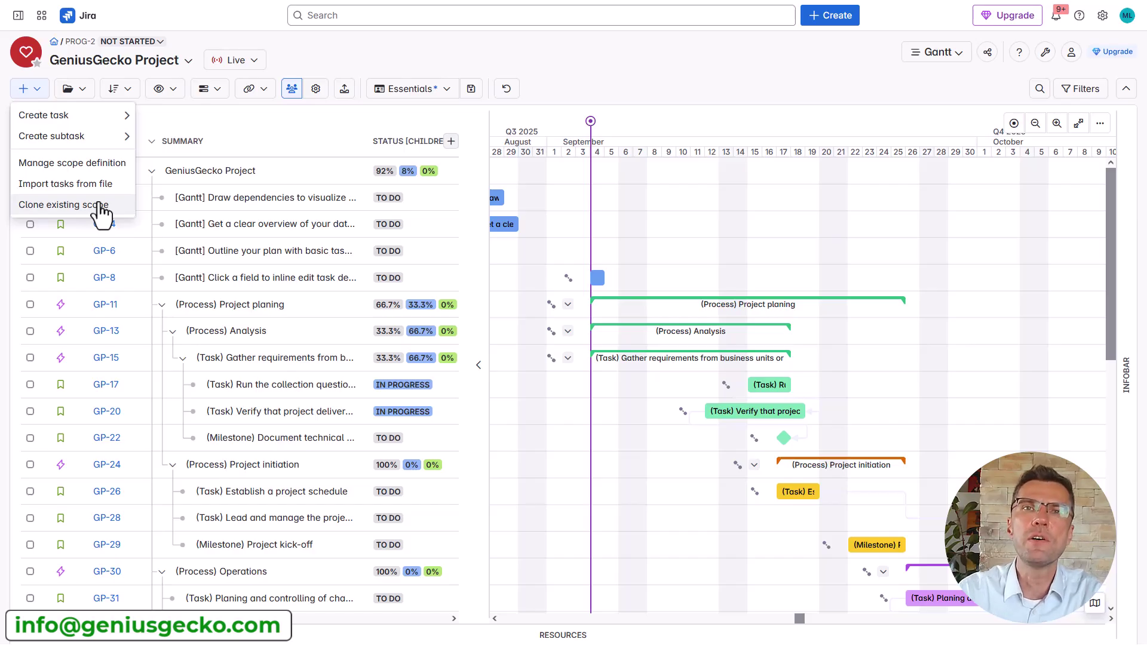
left_click(70, 89)
mouse_move(131, 114)
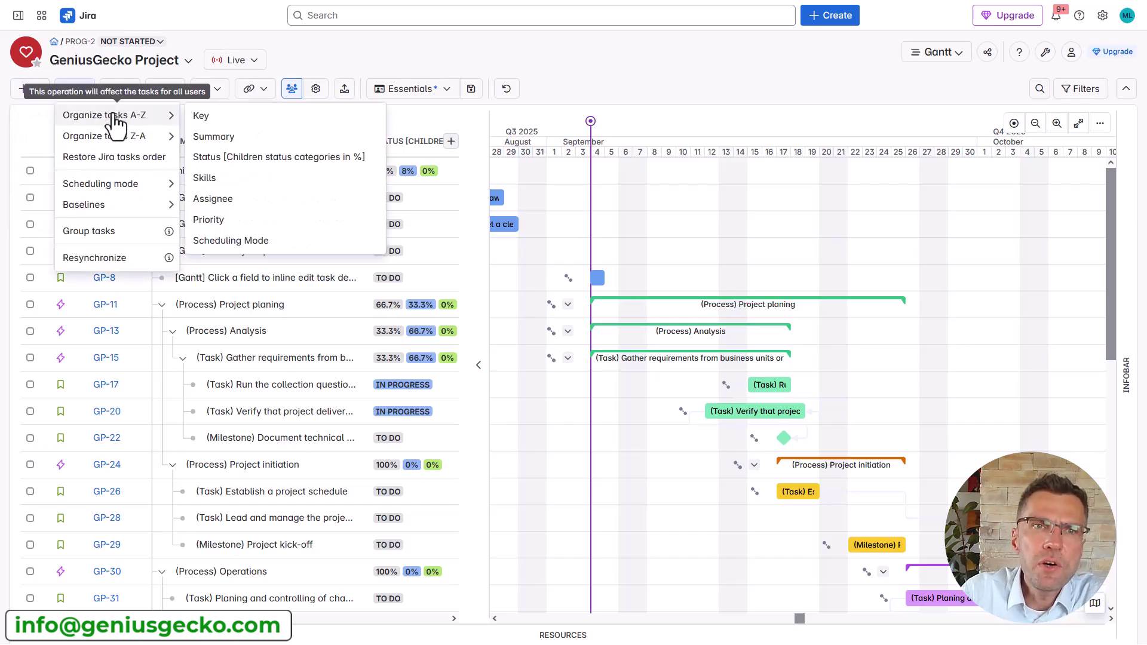
Switch the column view to Teams and review the scheduling modes that can be applied to all tasks.
left_click(435, 90)
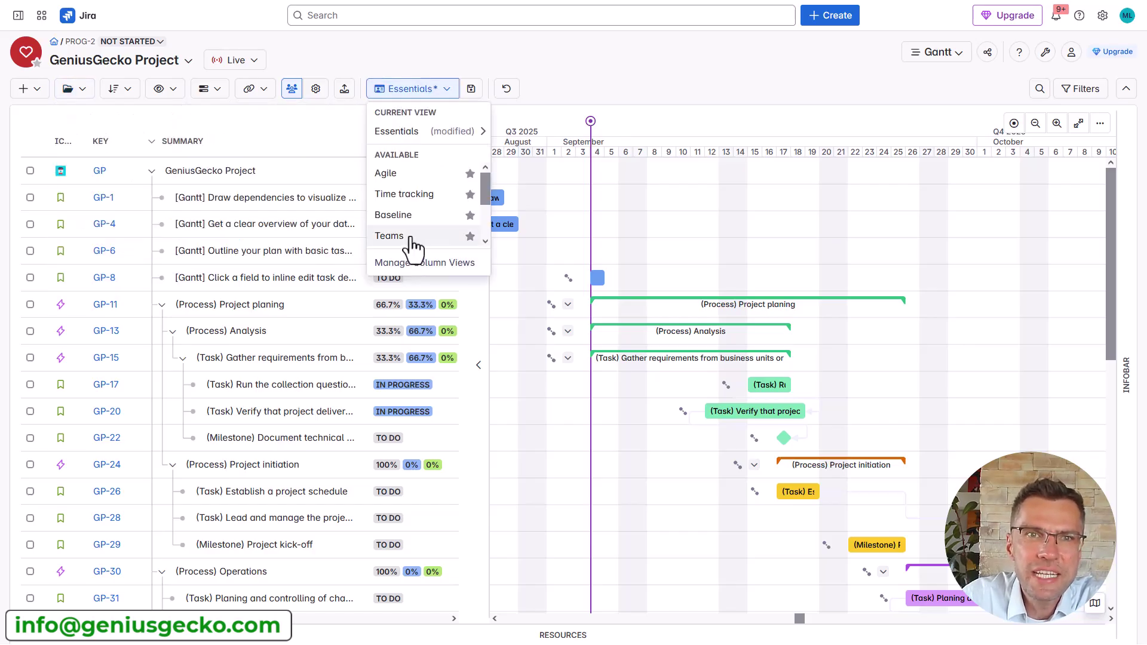
left_click(83, 90)
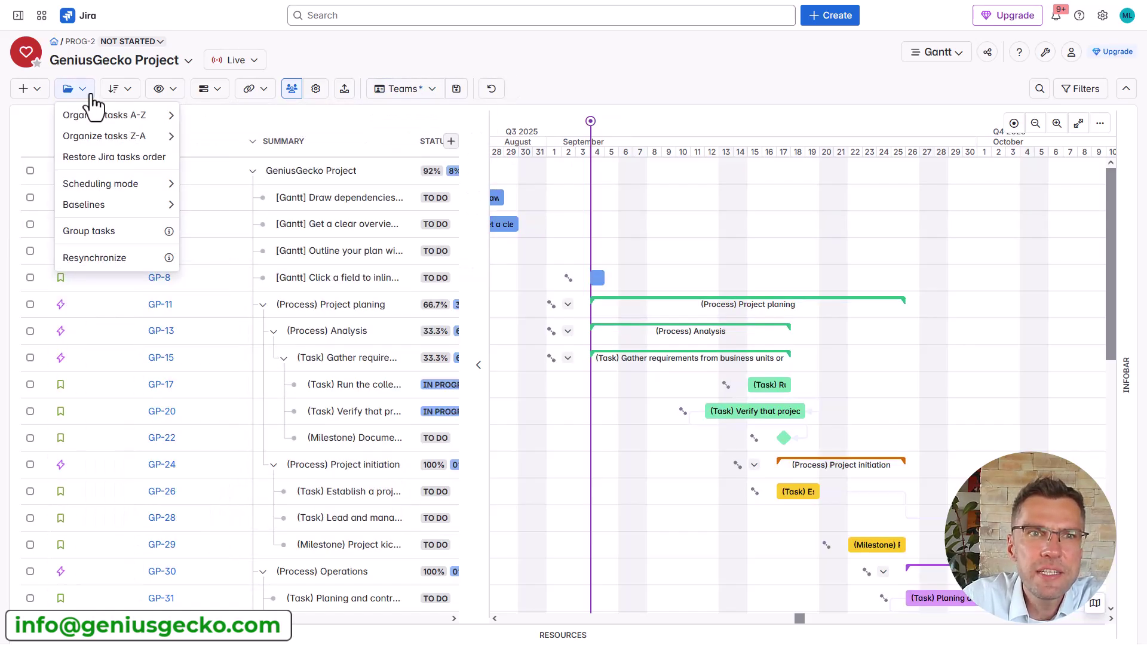
mouse_move(107, 116)
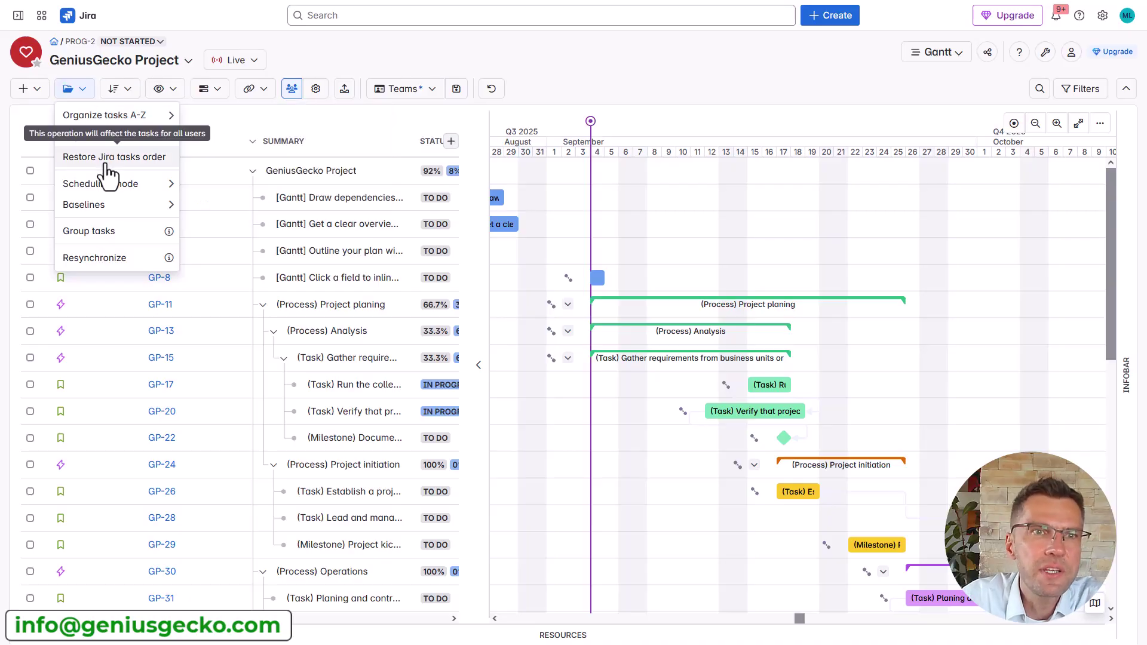
mouse_move(119, 190)
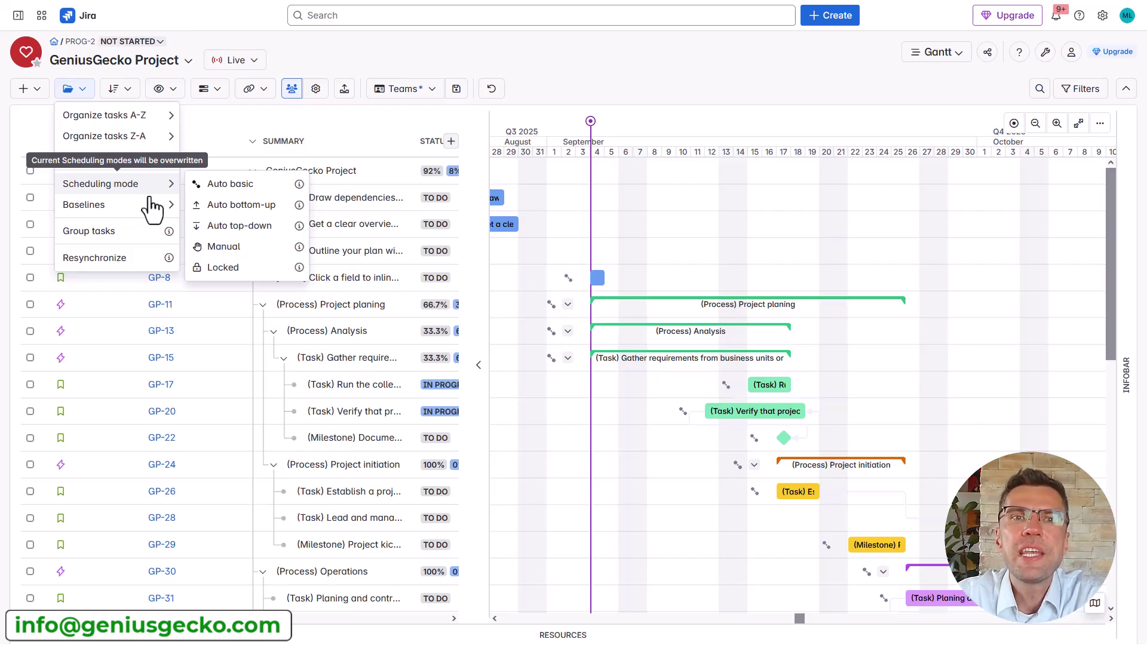
Move the Analysis process under Project planing to about 15–26 September.
scroll(487, 328, "up", 1)
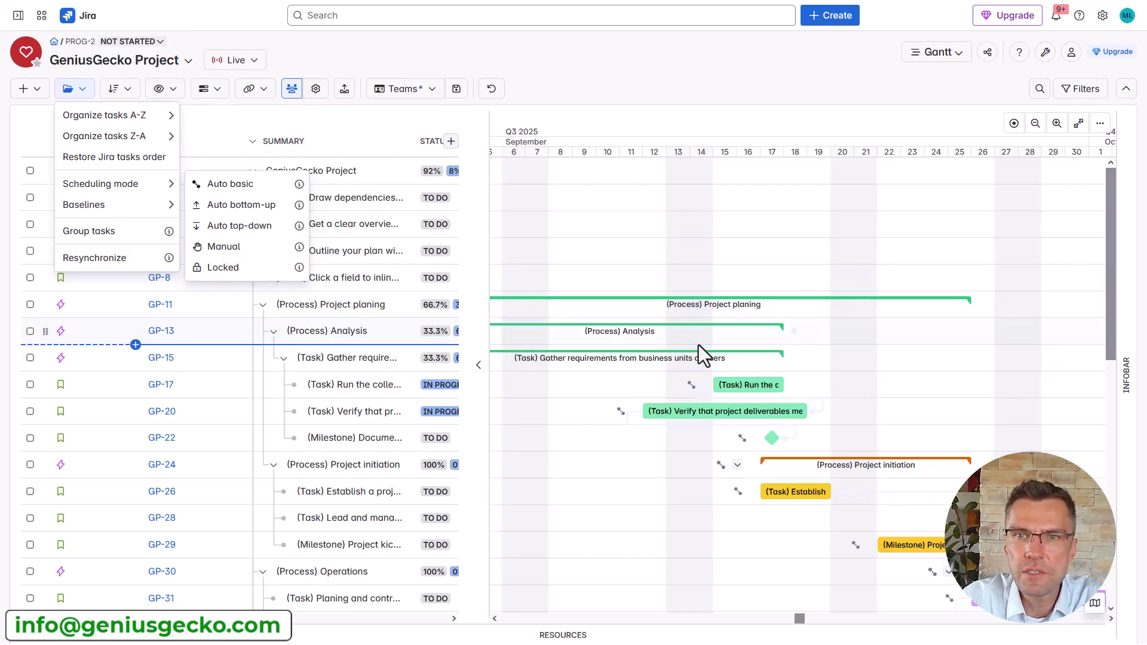
left_click_drag(665, 323, 876, 326)
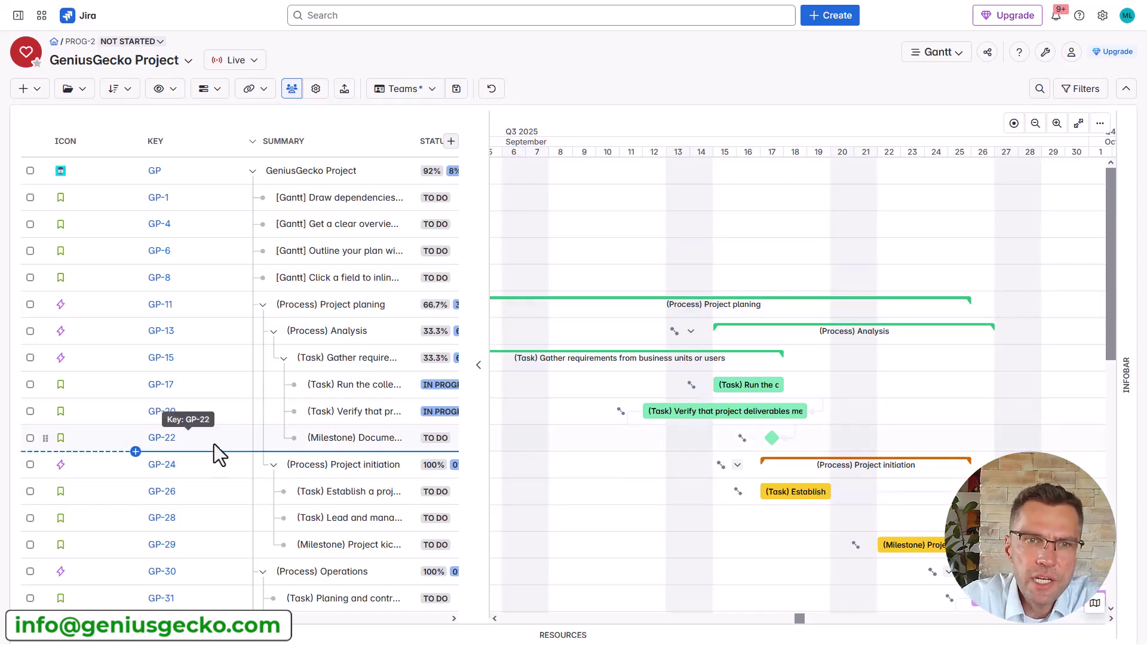
Collapse the task hierarchy and expand it to the 1st level.
left_click(274, 465)
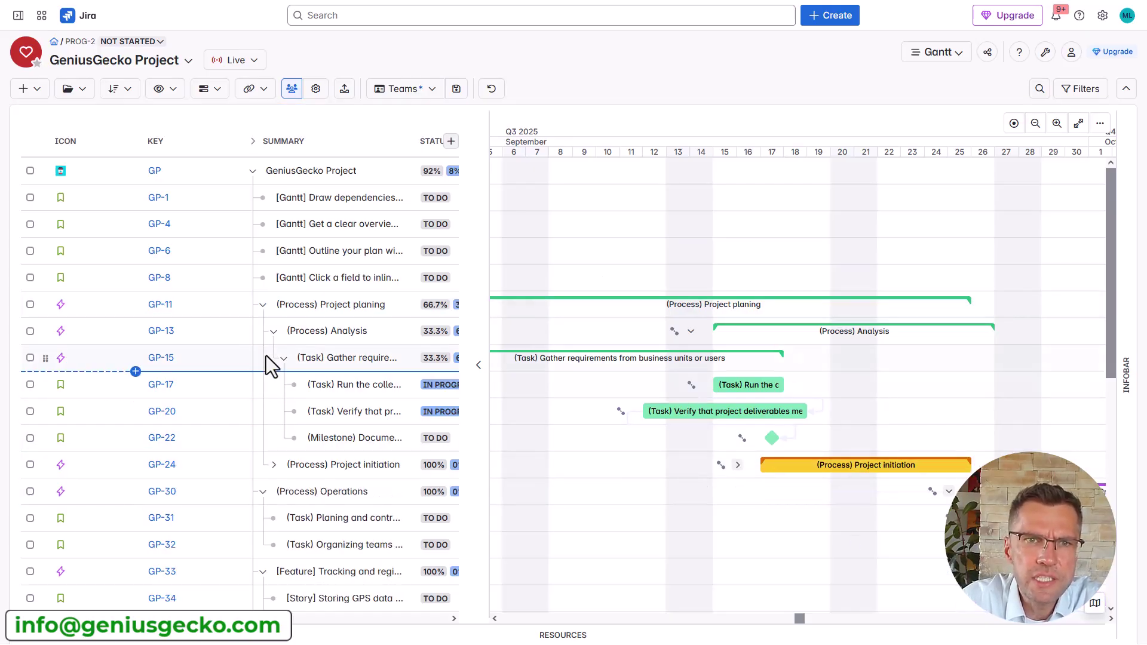
left_click(262, 306)
left_click(159, 89)
mouse_move(185, 122)
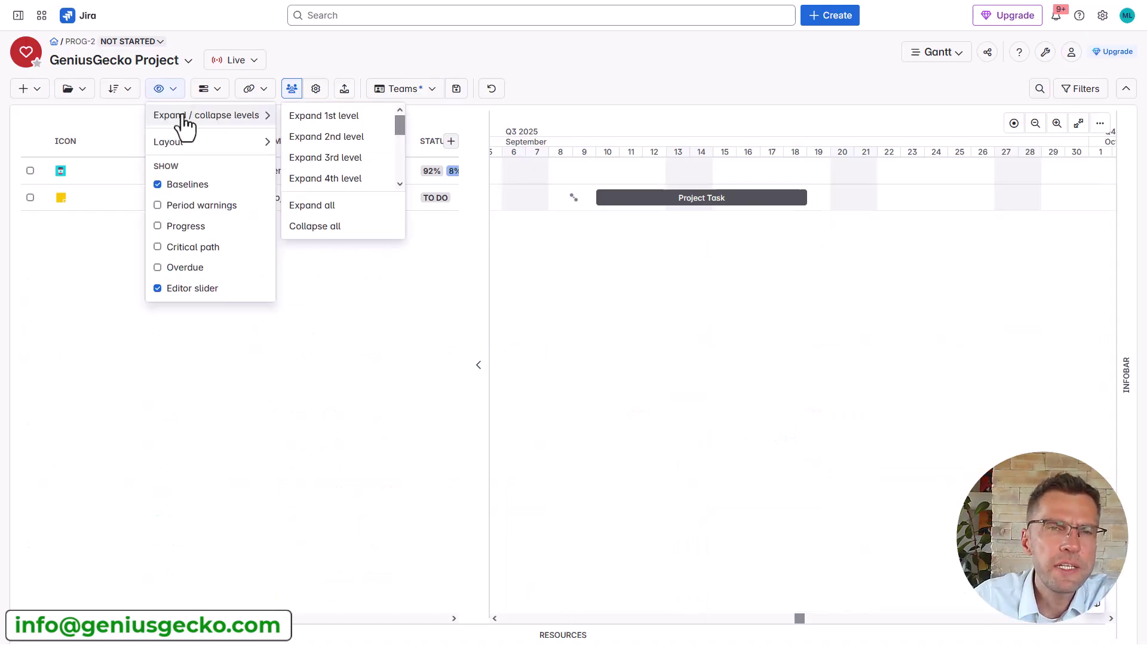
left_click(310, 119)
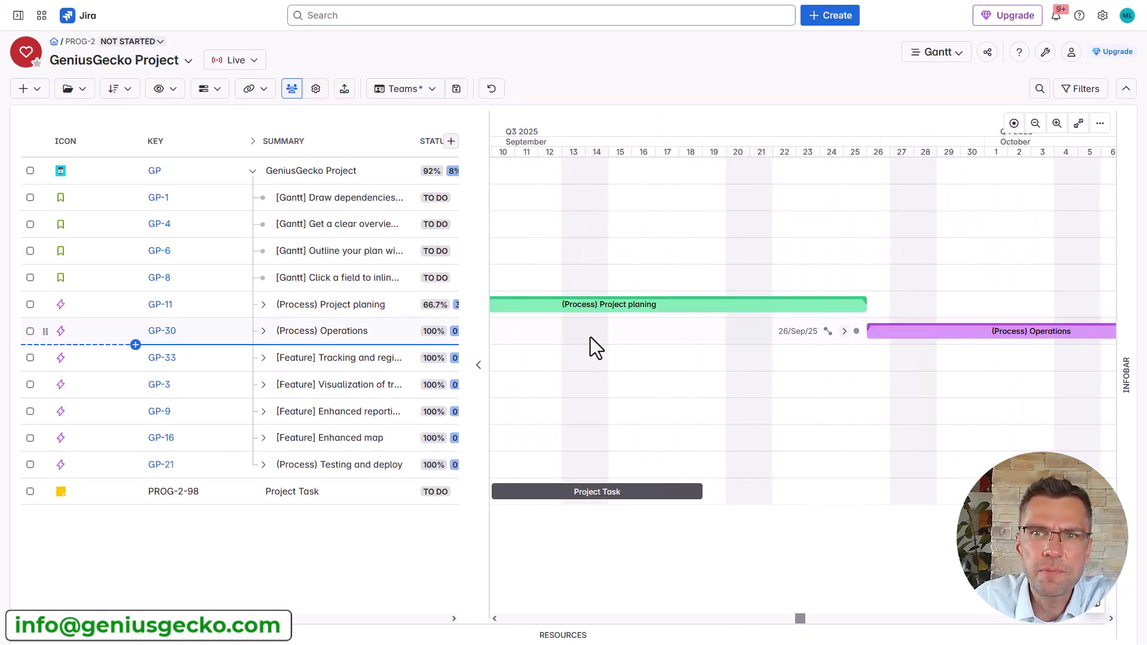
Show period warnings on the Gantt chart and inspect the parent and child date mismatches on Project planing and Operations.
left_click(174, 90)
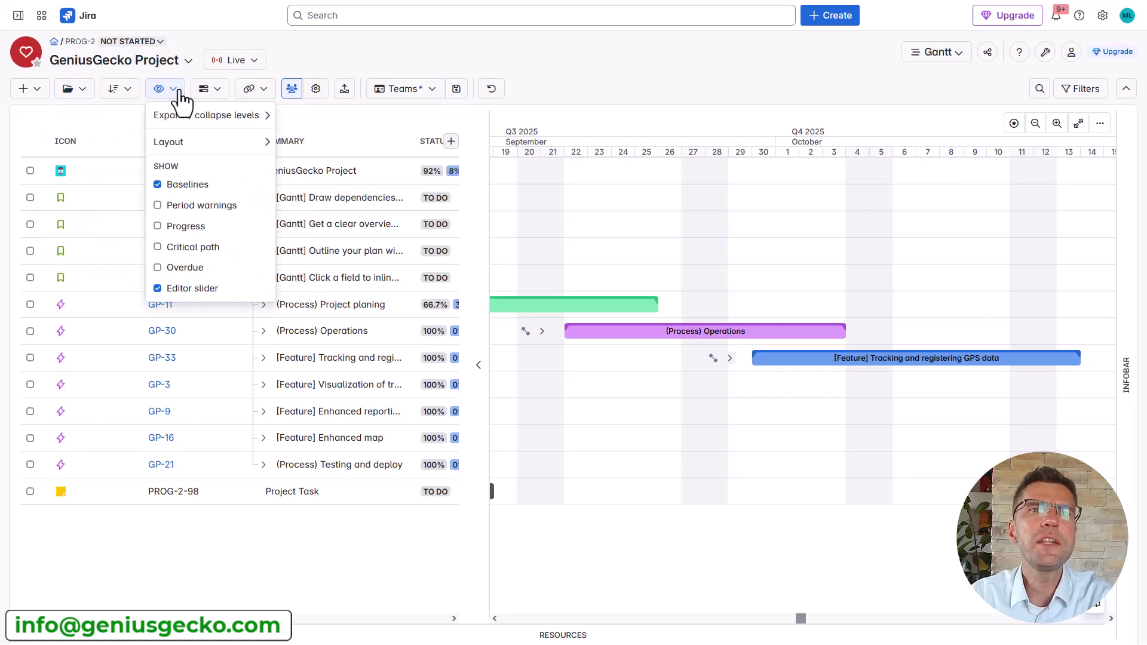
left_click(170, 206)
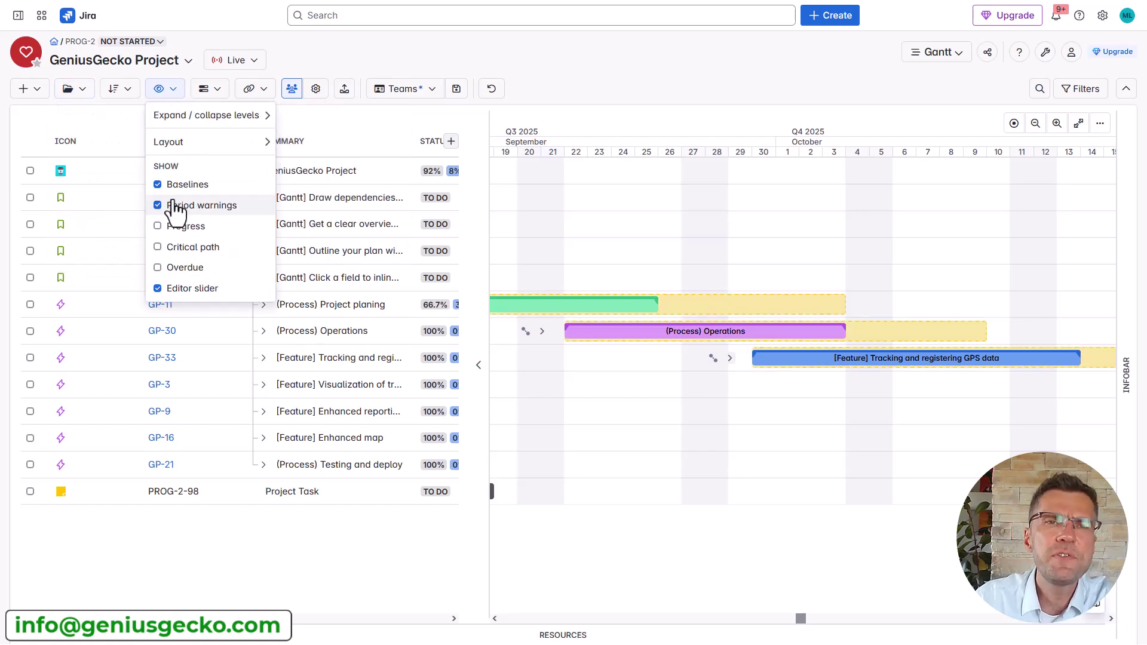
mouse_move(822, 305)
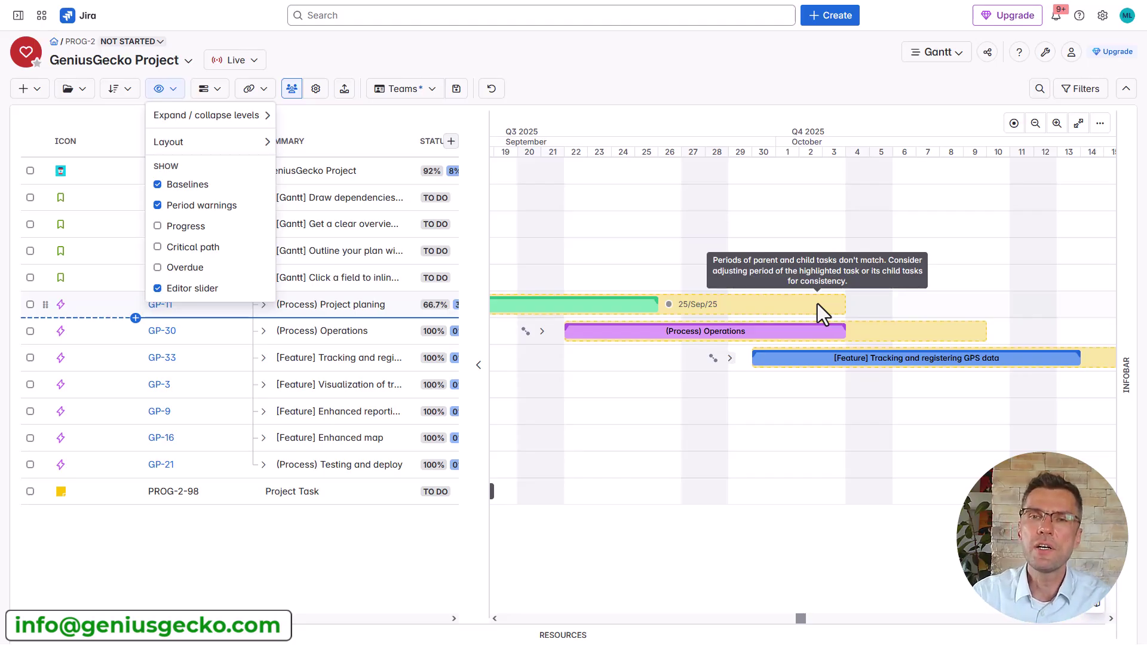
left_click(817, 304)
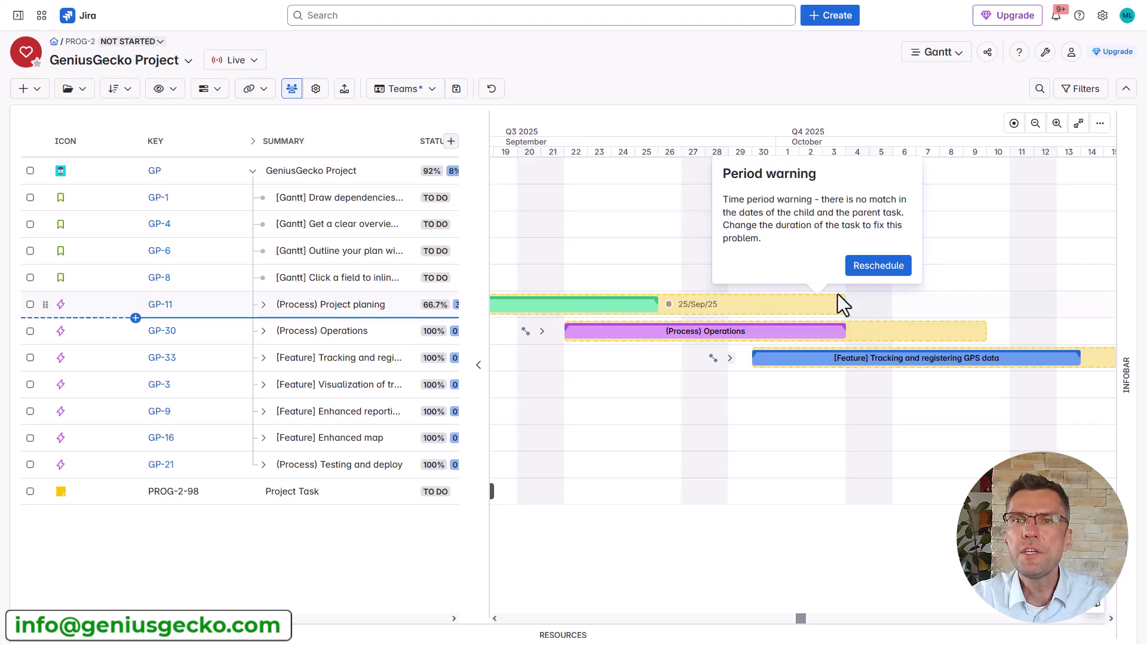
mouse_move(827, 302)
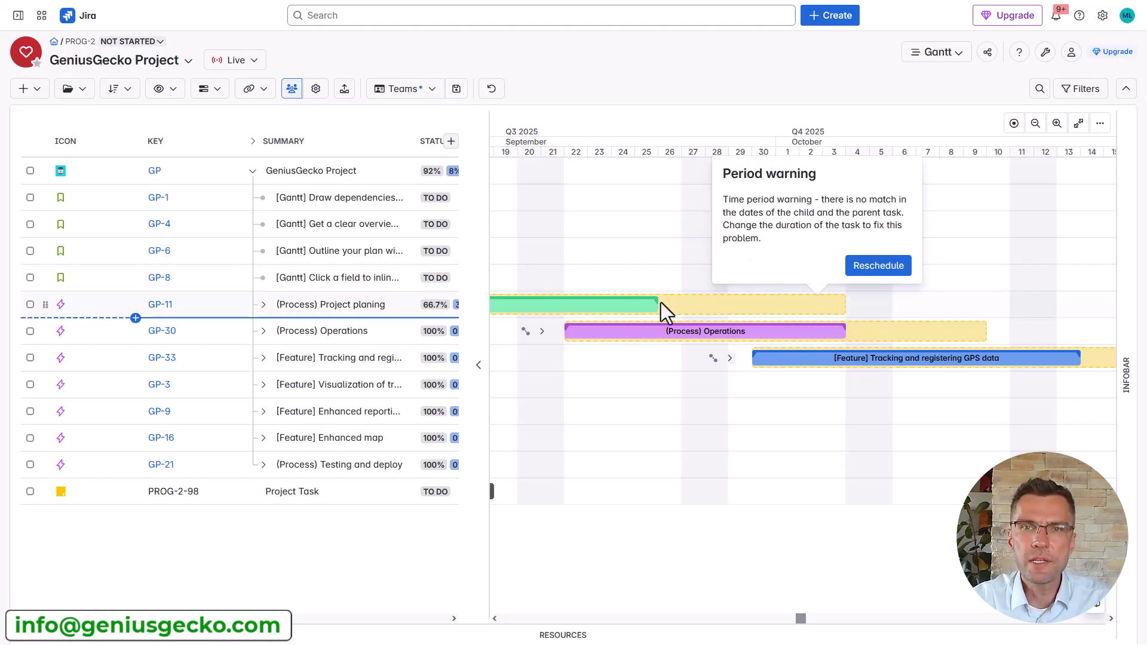
mouse_move(526, 334)
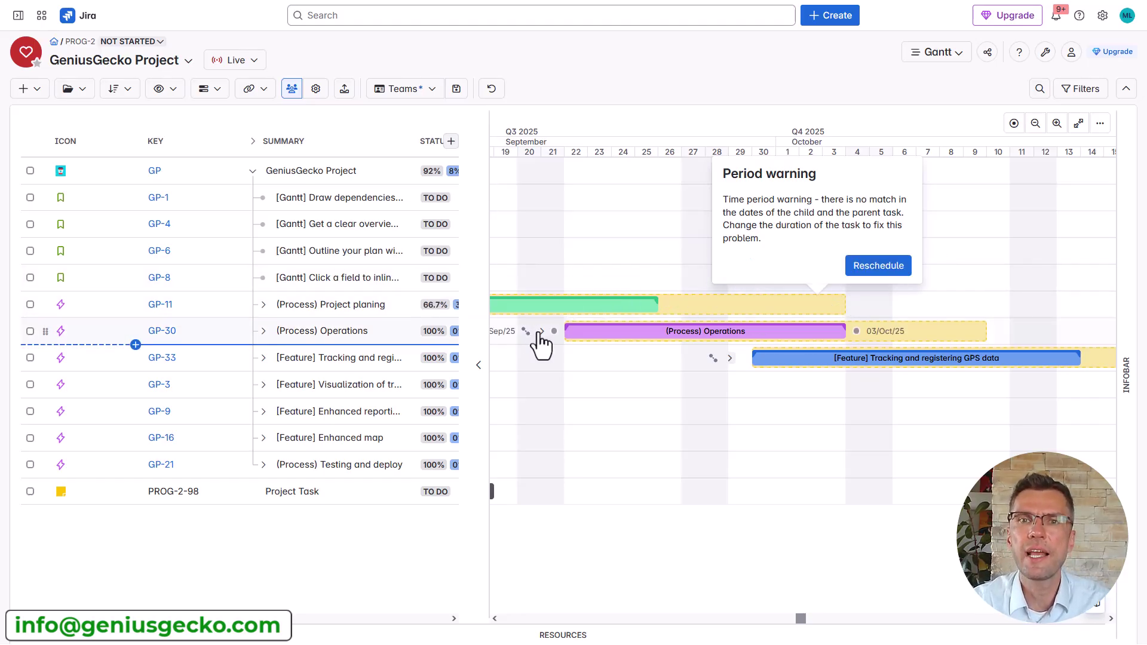
left_click(541, 333)
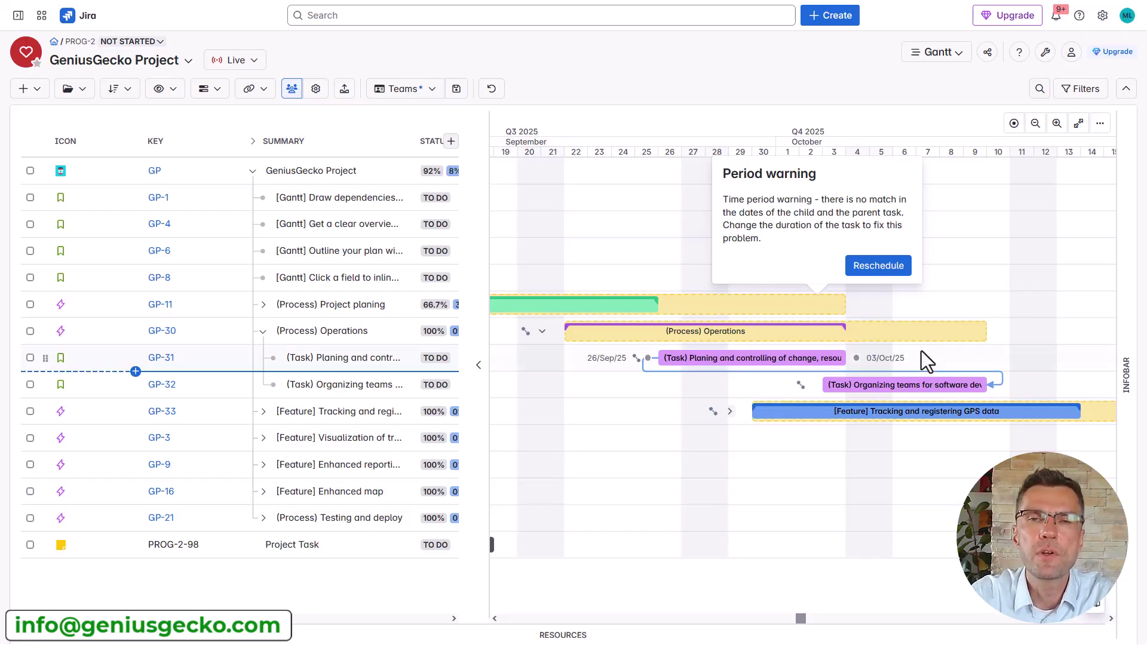
Create baselines for all tasks, overwriting existing ones, and move the Operations process to start about 30 September.
left_click(76, 90)
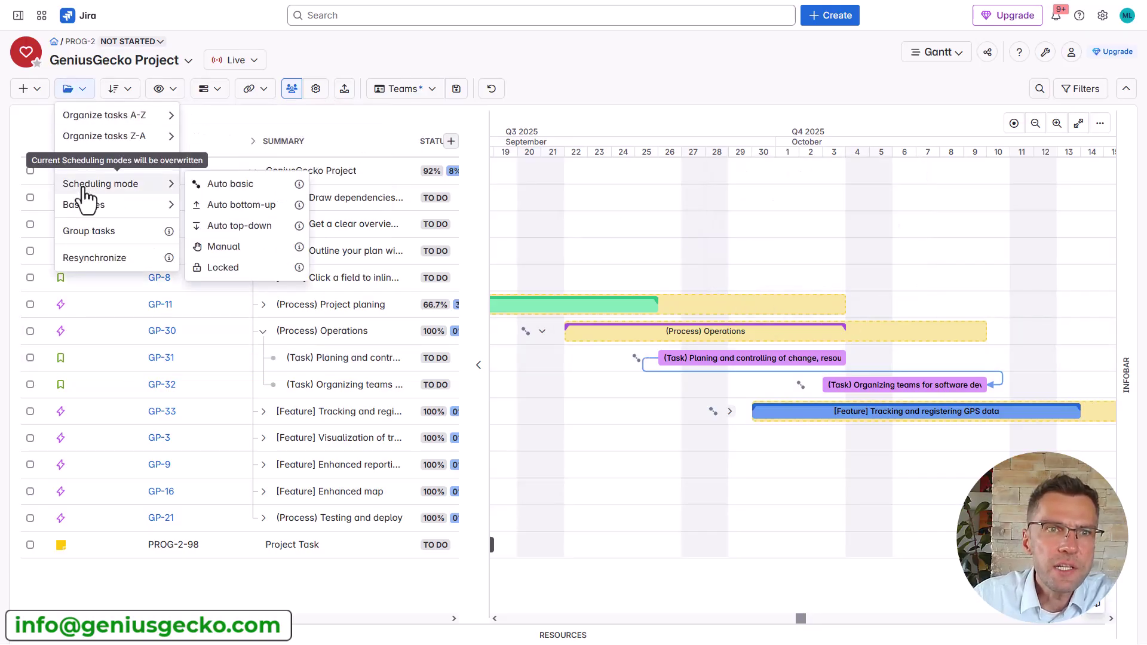
mouse_move(153, 206)
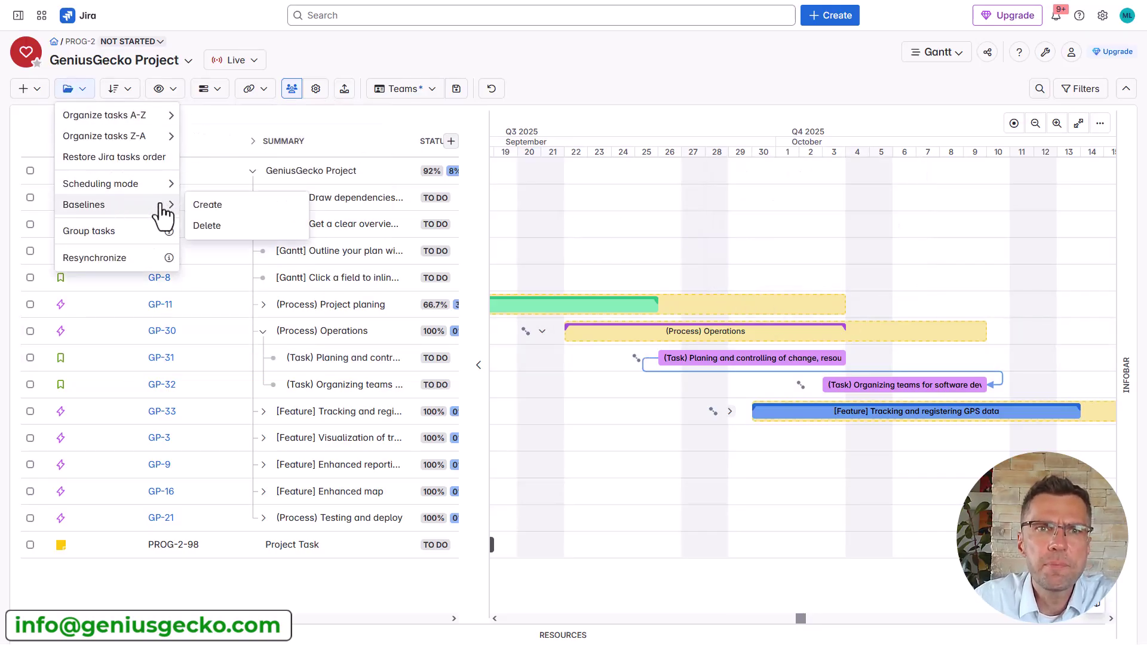
left_click(199, 206)
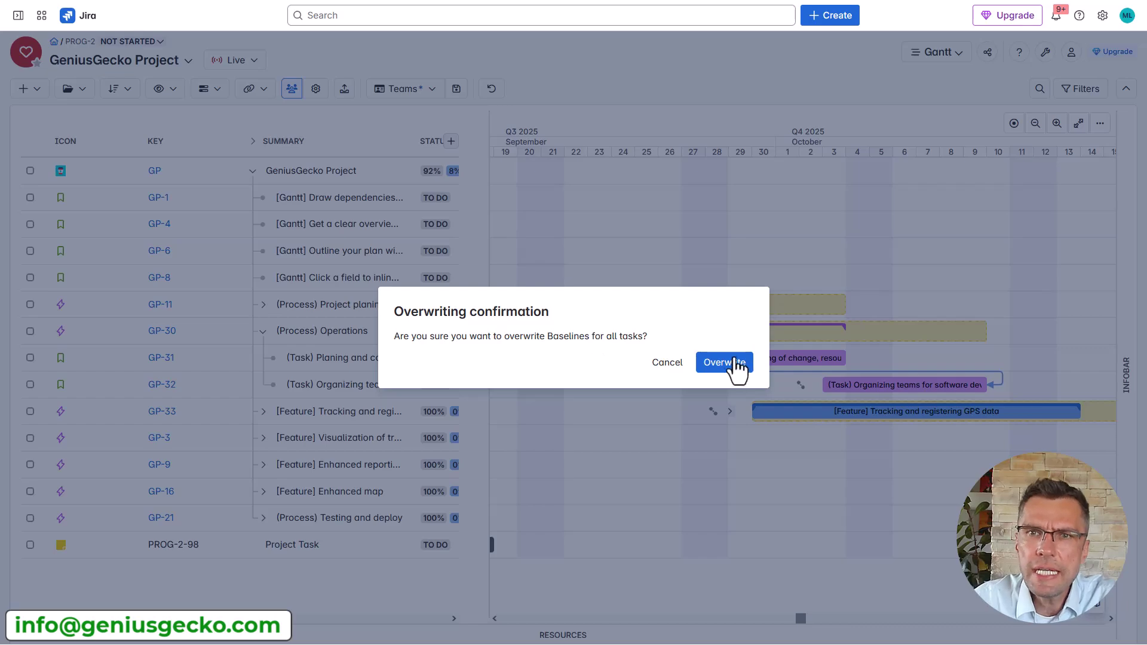
left_click(724, 362)
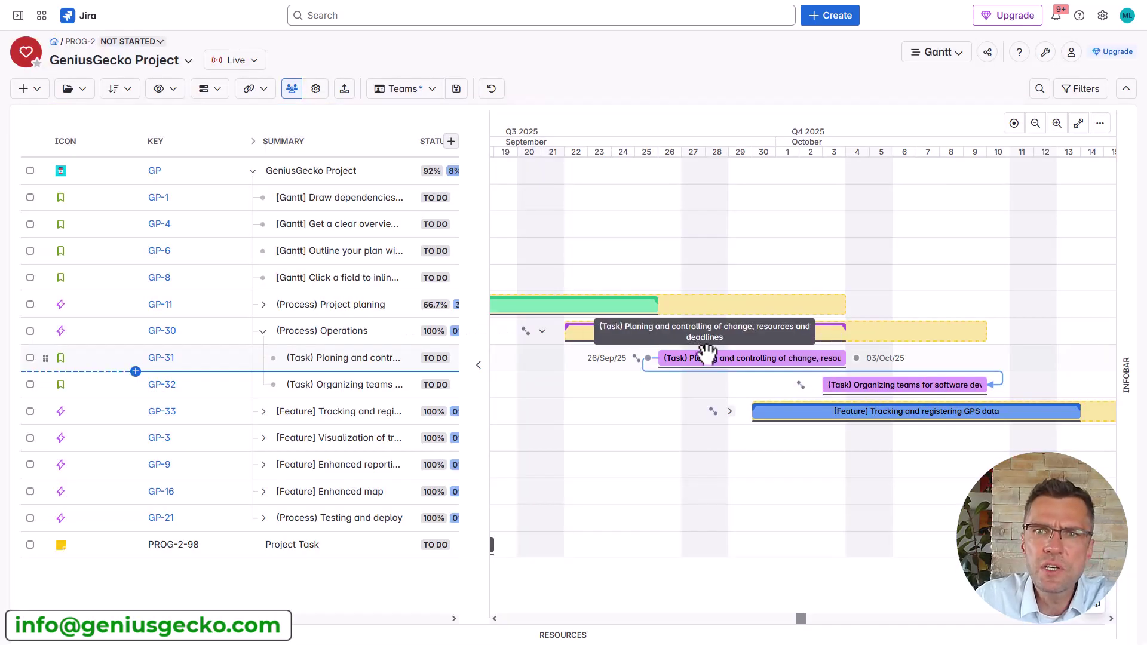
left_click_drag(687, 332, 878, 327)
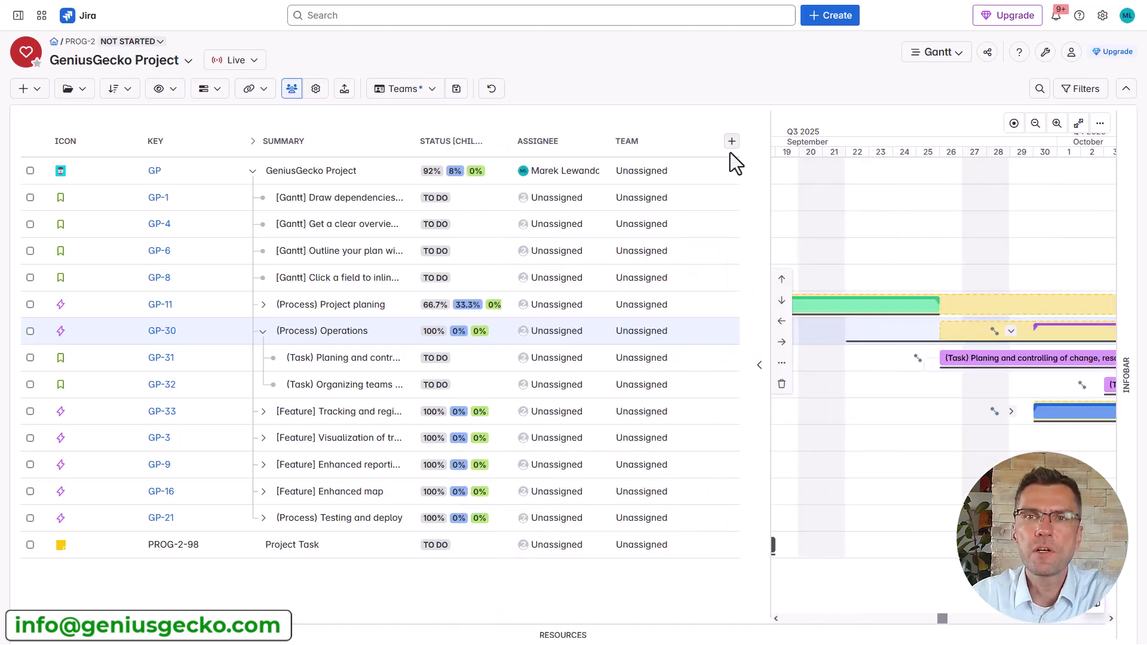
Add a Baseline End Date Discrepancy column to the Teams column view and open the new column's customization options.
left_click(732, 144)
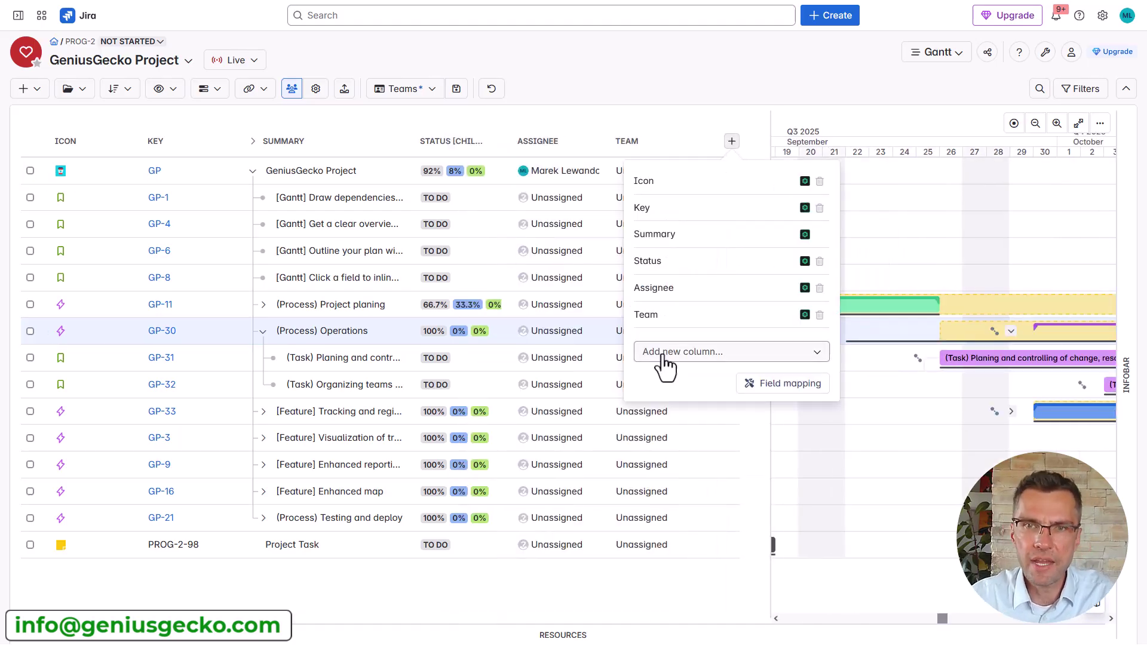
left_click(664, 353)
type("bs")
key("BackSpace")
type("a")
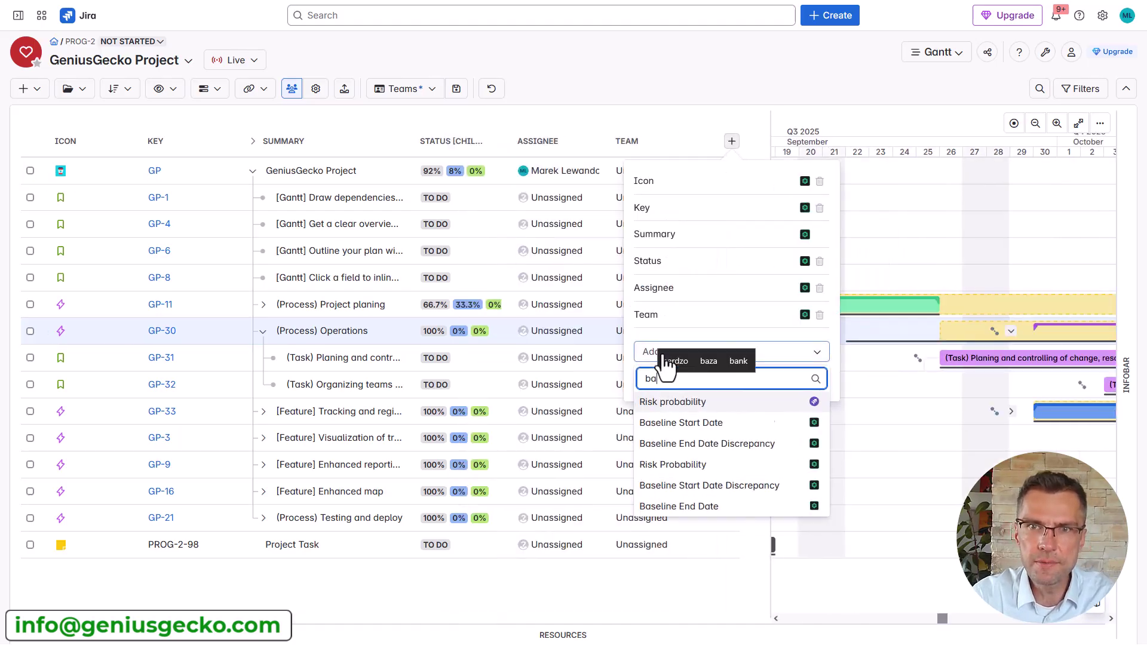
left_click(691, 433)
left_click(644, 100)
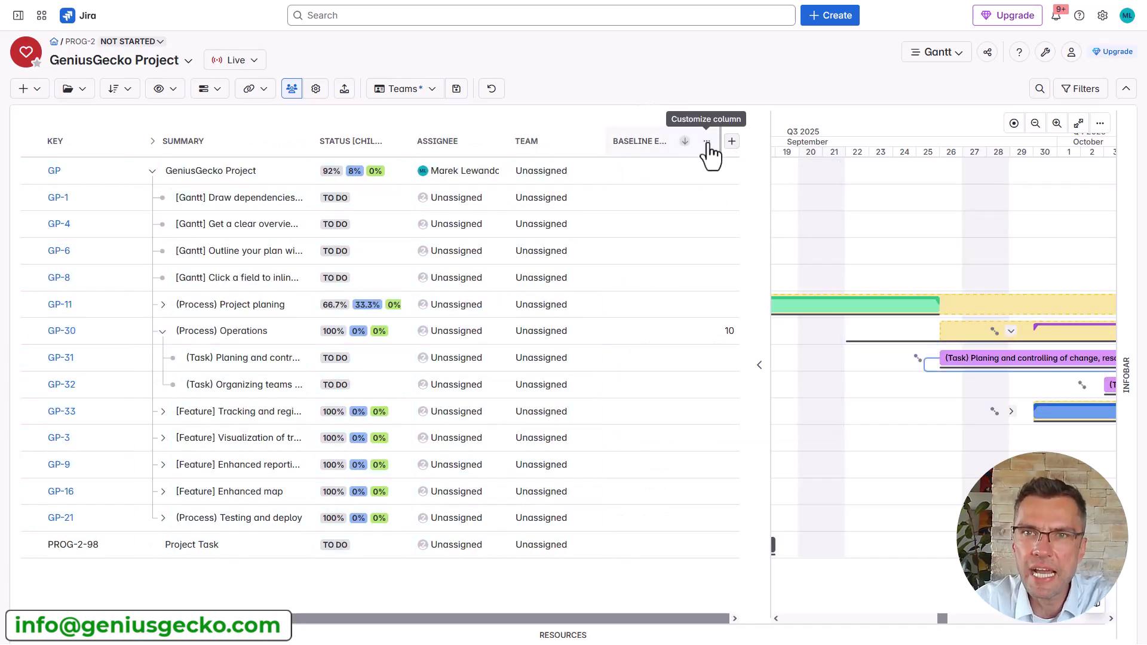
left_click(707, 142)
mouse_move(743, 209)
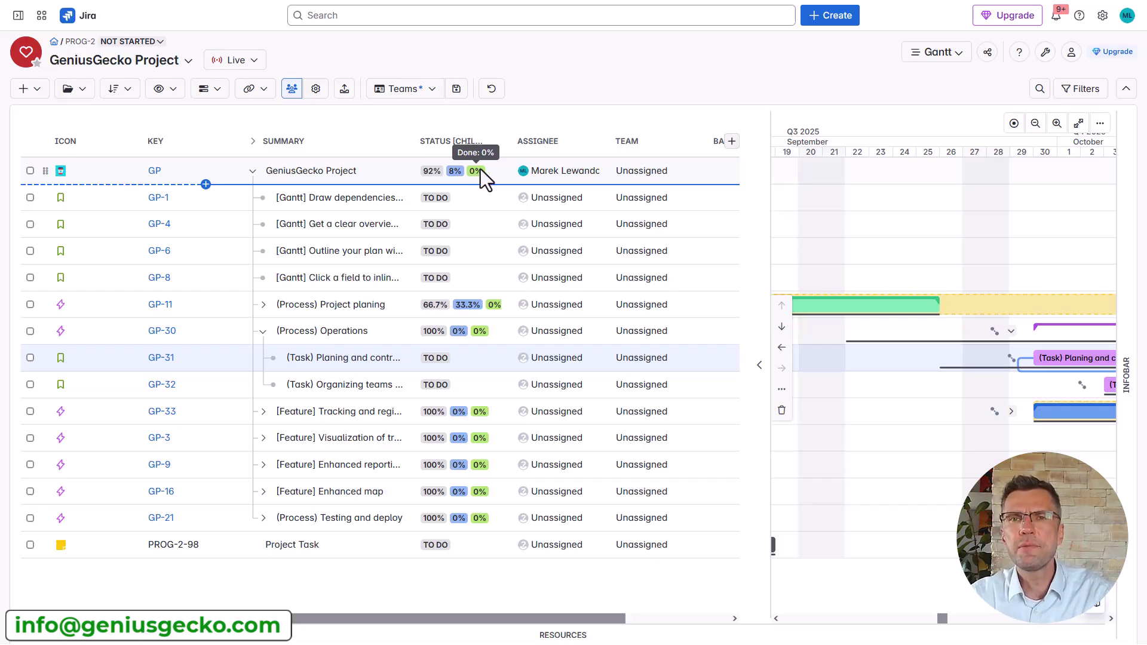
Switch to the Time tracking column view and check which elements it offers for grouping tasks.
left_click(418, 90)
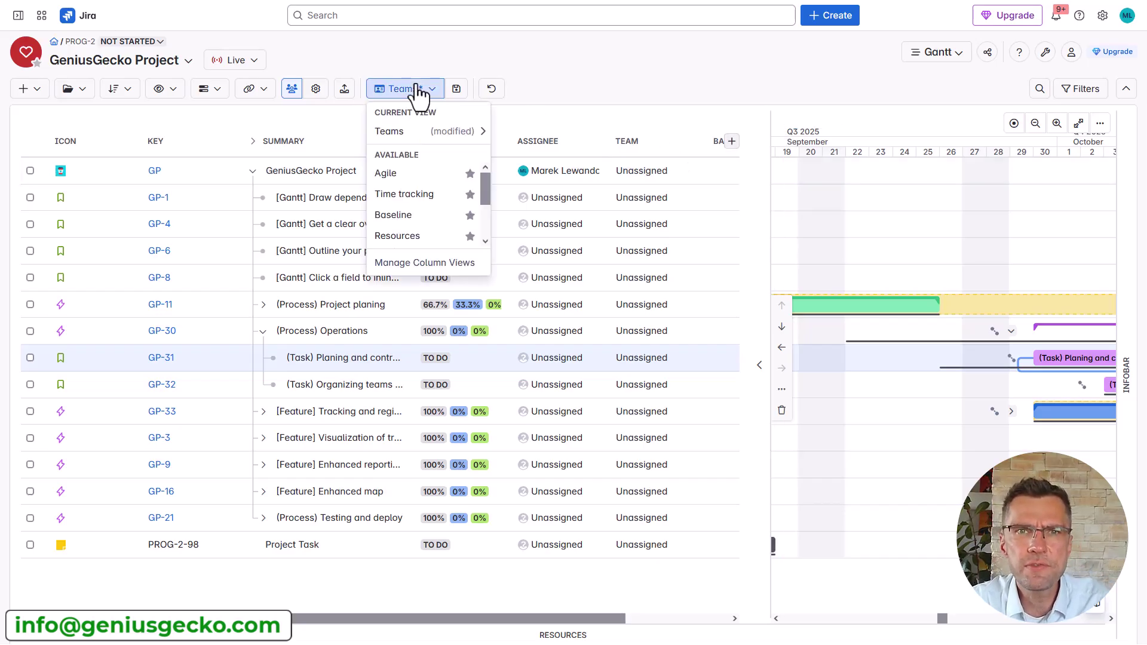
left_click(405, 195)
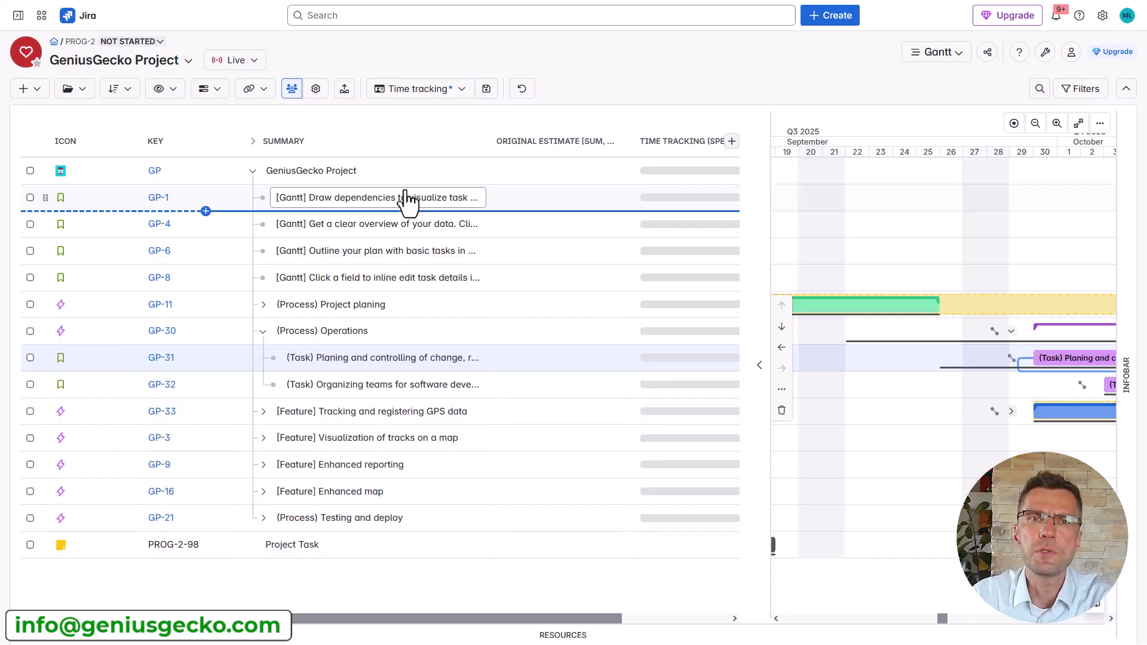
left_click(74, 88)
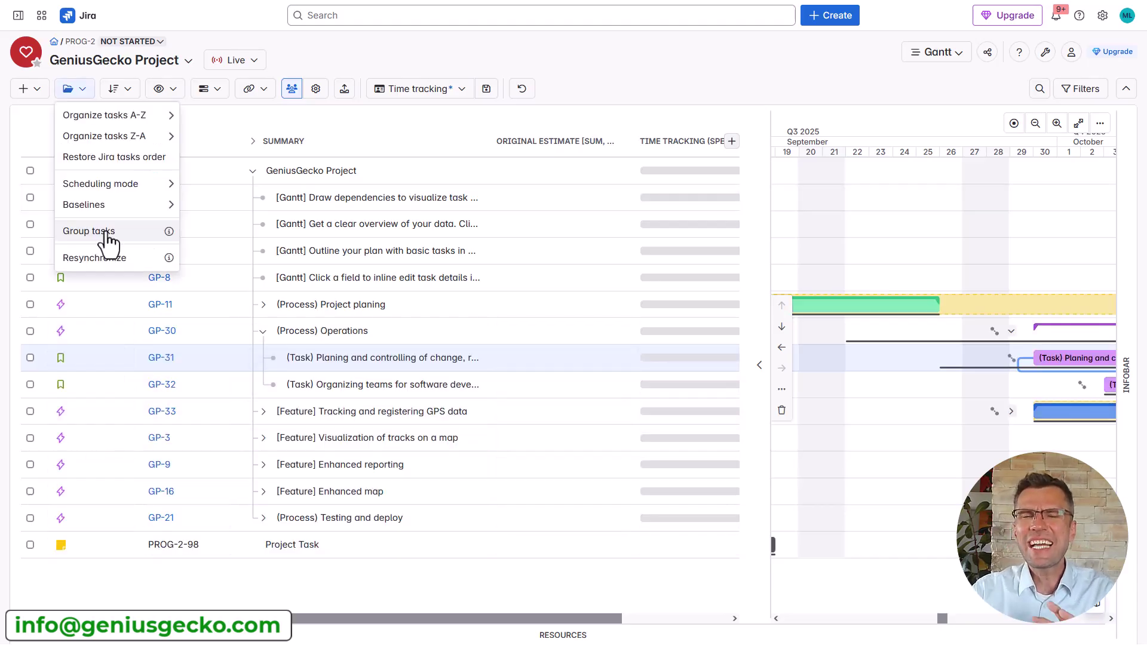
left_click(108, 233)
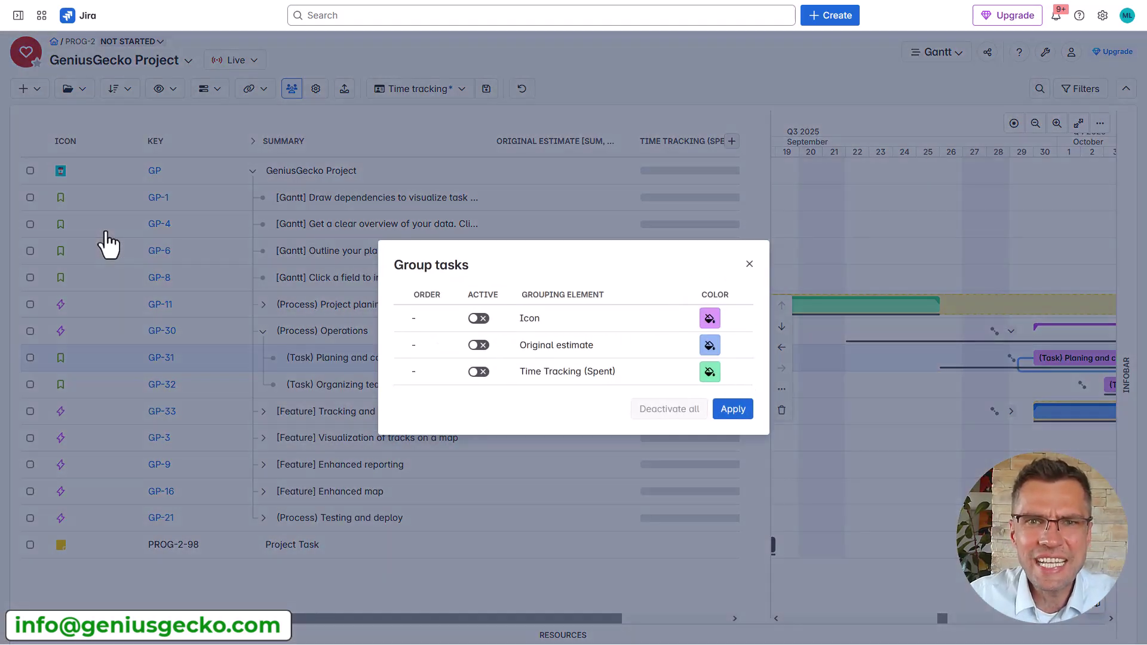
left_click(749, 265)
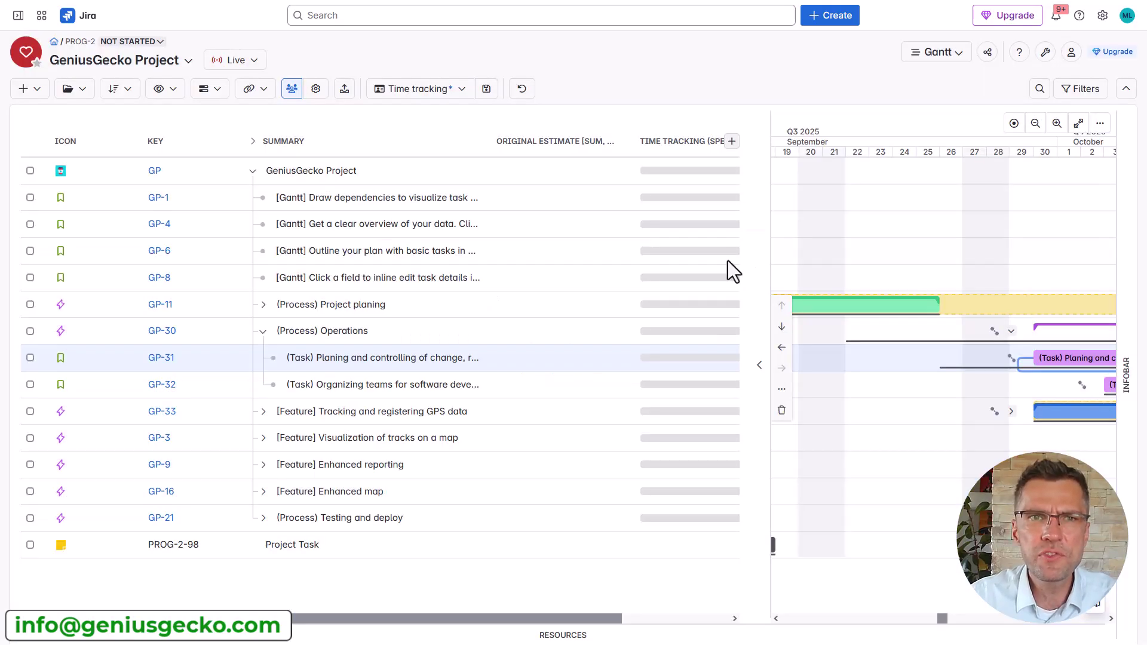
left_click(84, 89)
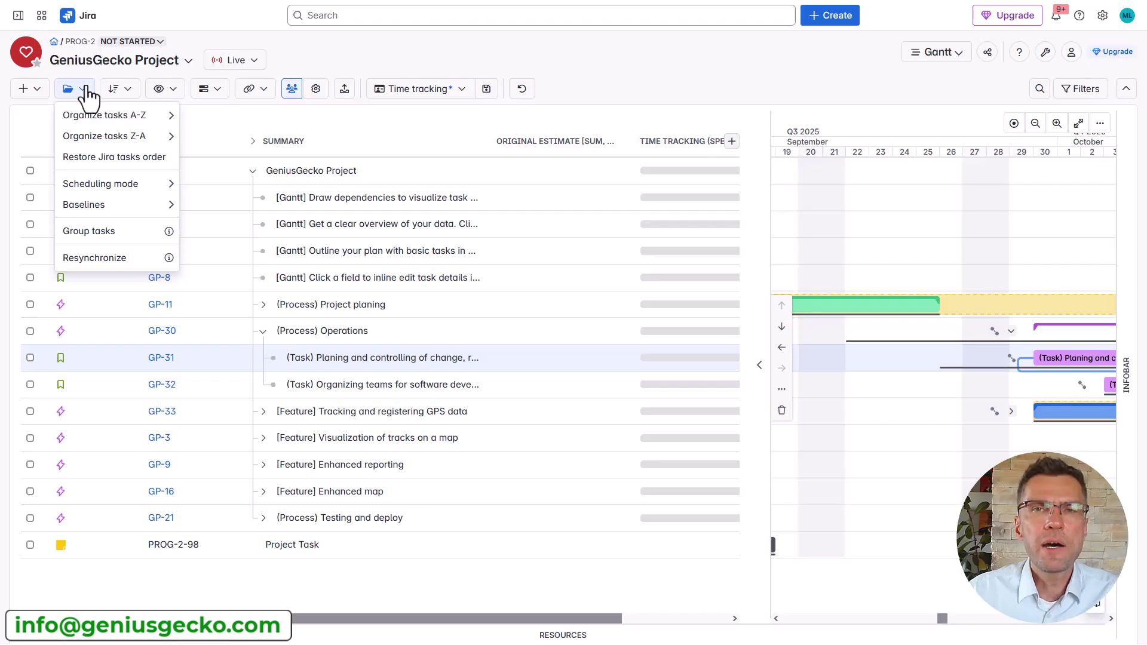
left_click(89, 232)
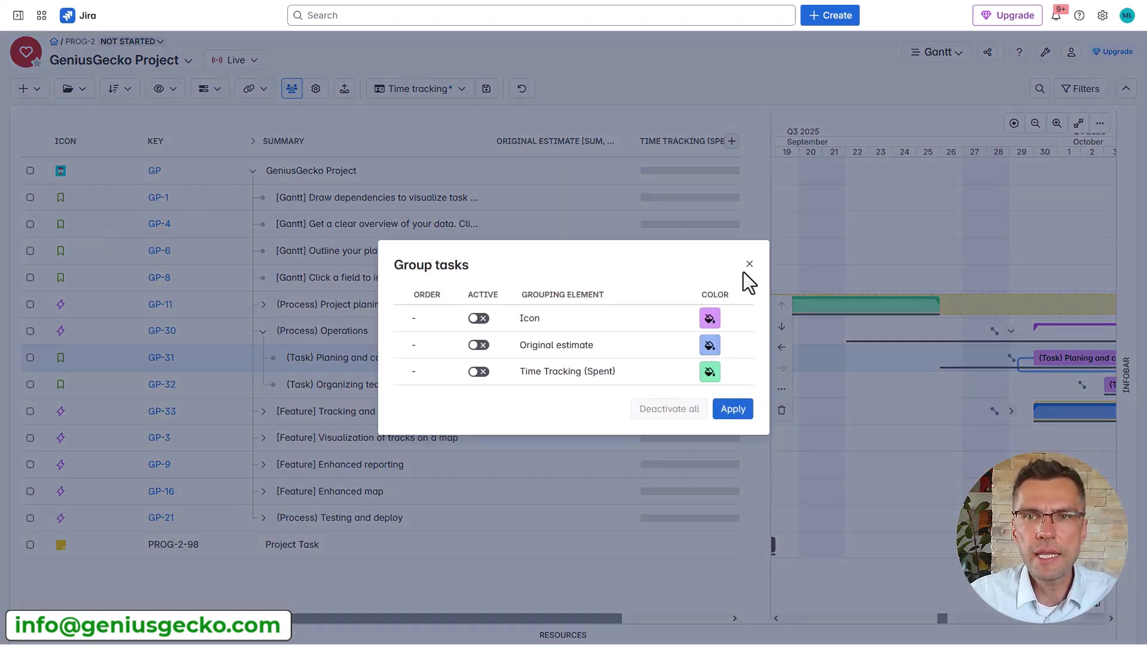
left_click(750, 265)
Switch to the Resources column view and assign task GP-6 to the available team member.
left_click(418, 90)
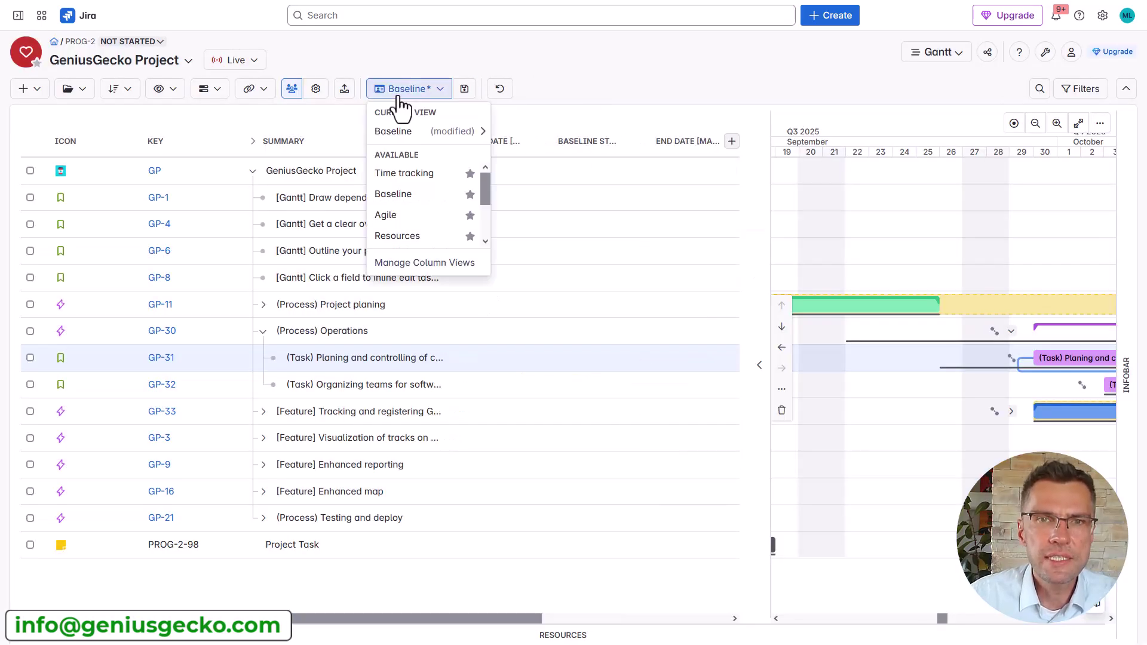
left_click(397, 236)
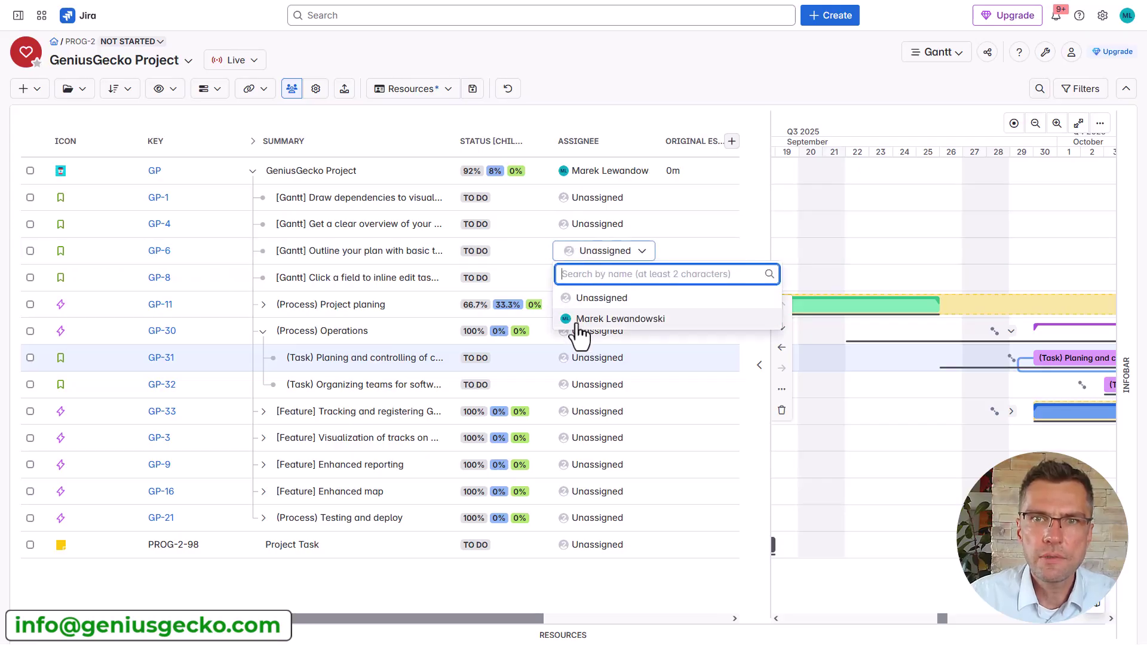
left_click(620, 319)
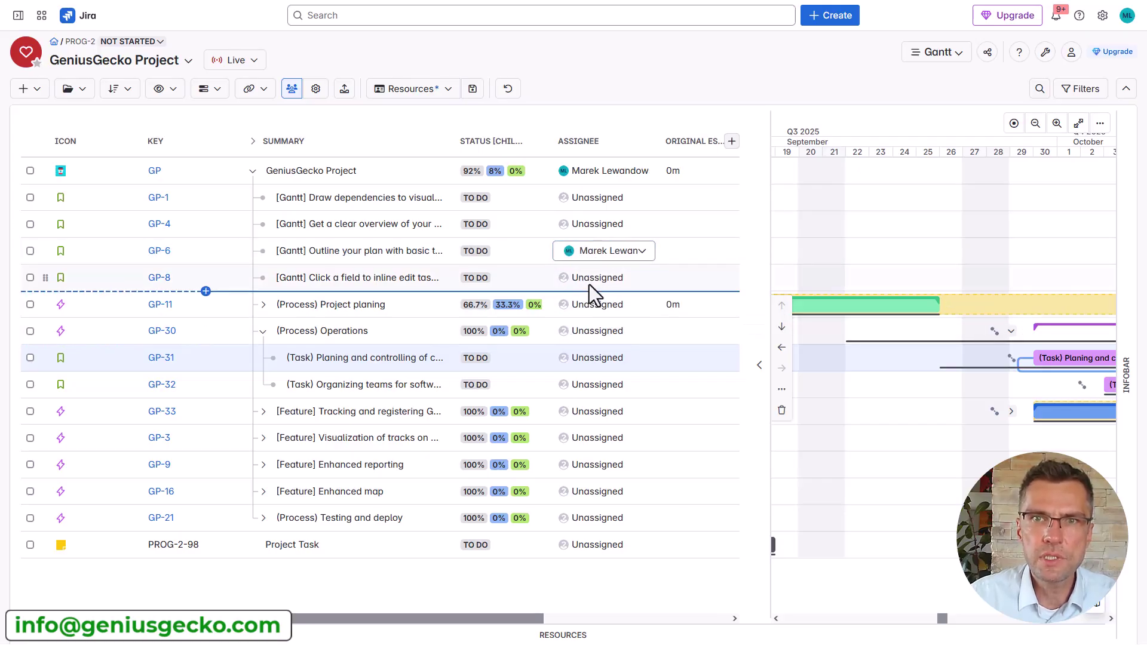
Group the tasks by Skills, Assignee and Status, in that order.
left_click(74, 88)
mouse_move(98, 206)
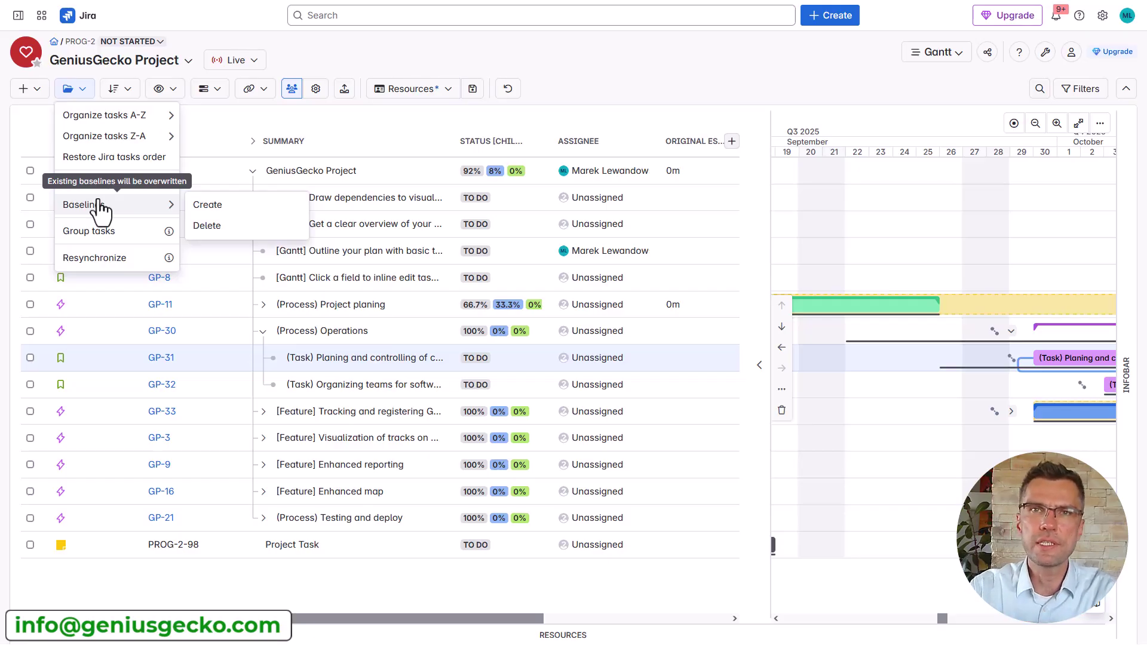
left_click(91, 232)
left_click(478, 306)
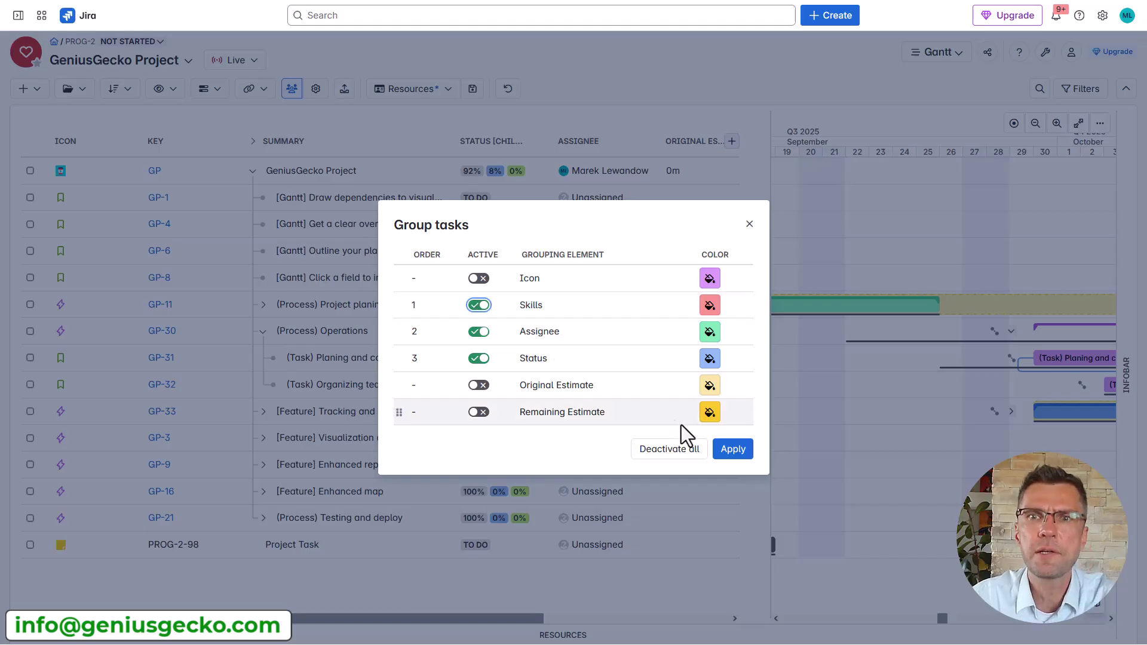
left_click(730, 454)
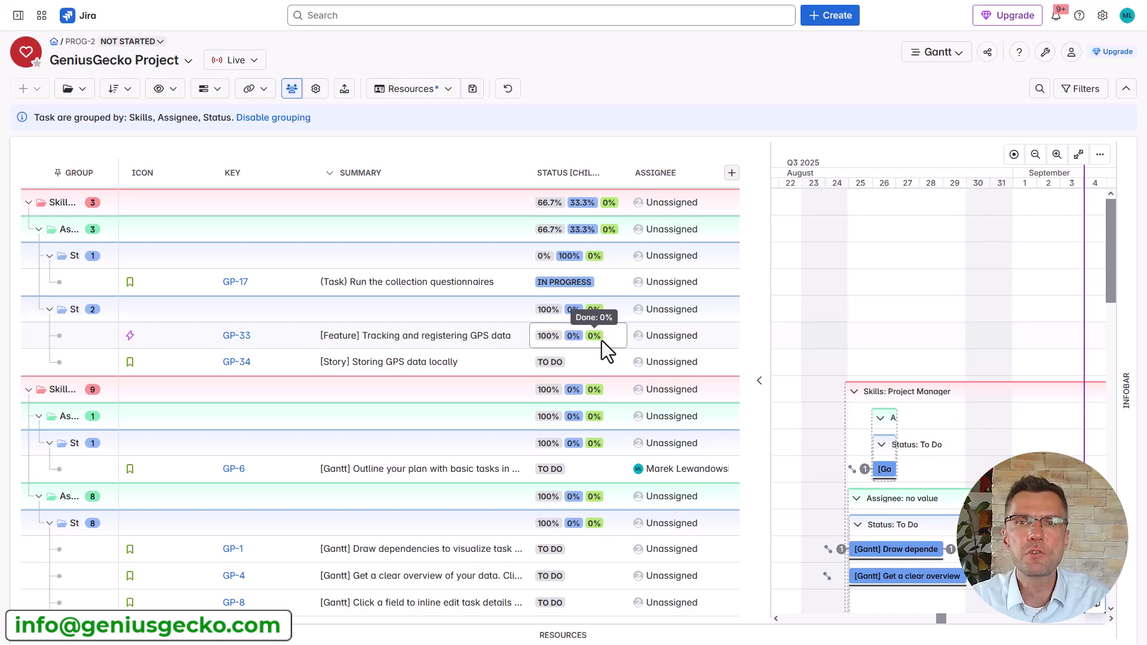
Review the grouped tasks and their skills, and deactivate the task grouping.
scroll(601, 341, "down", 9)
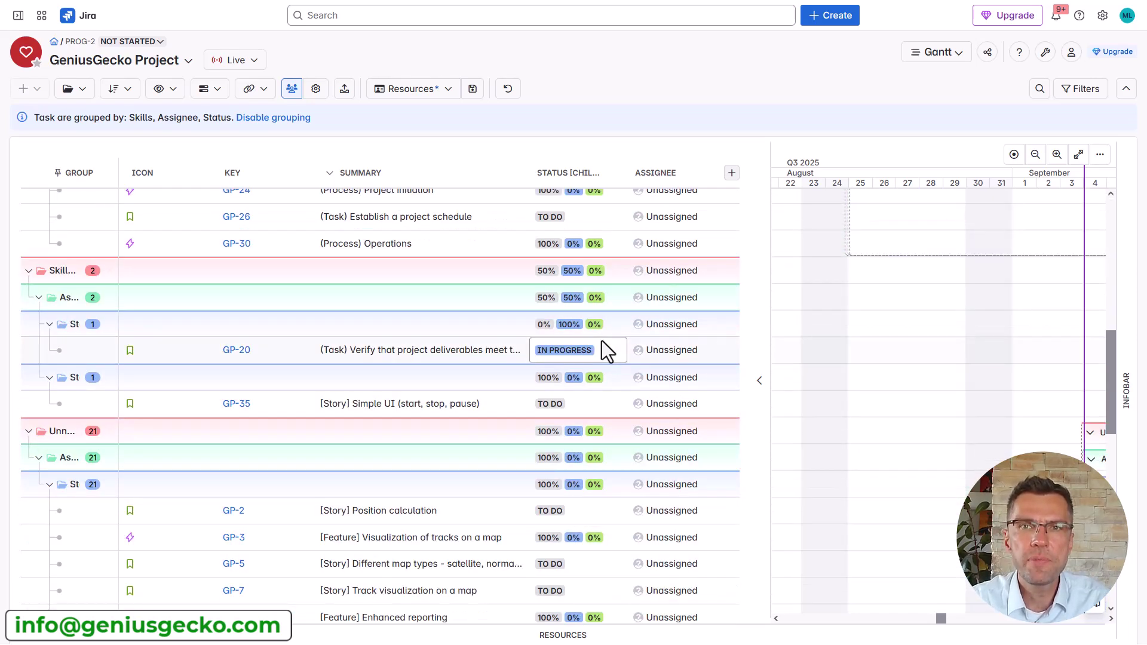
scroll(601, 340, "right", 5)
scroll(601, 340, "down", 1)
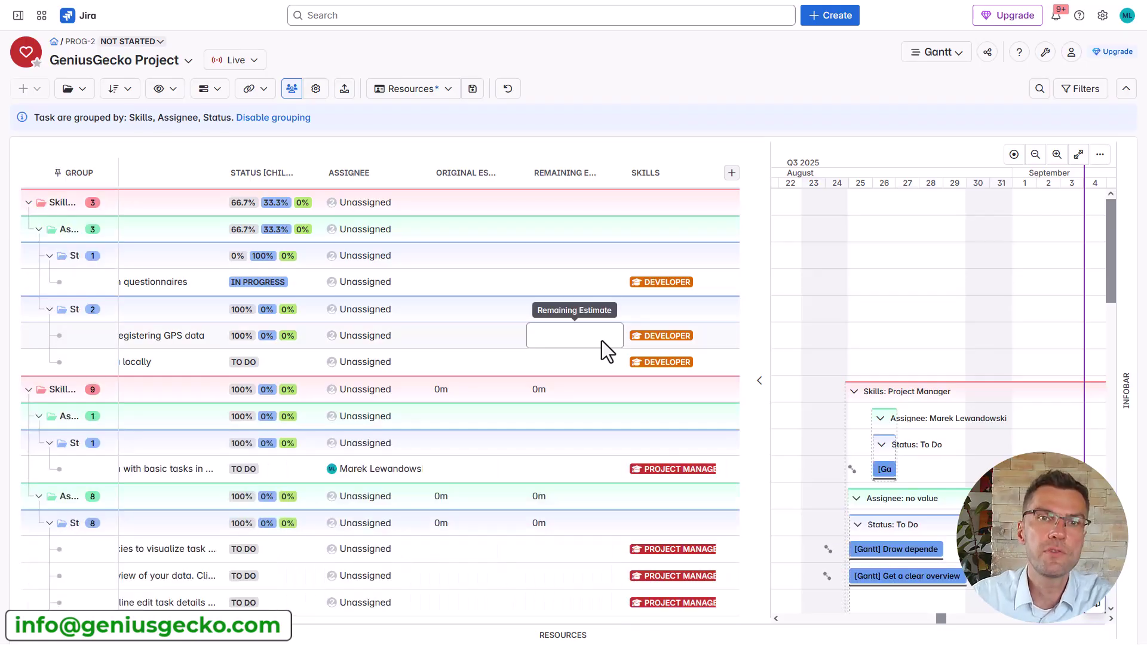
scroll(602, 341, "left", 5)
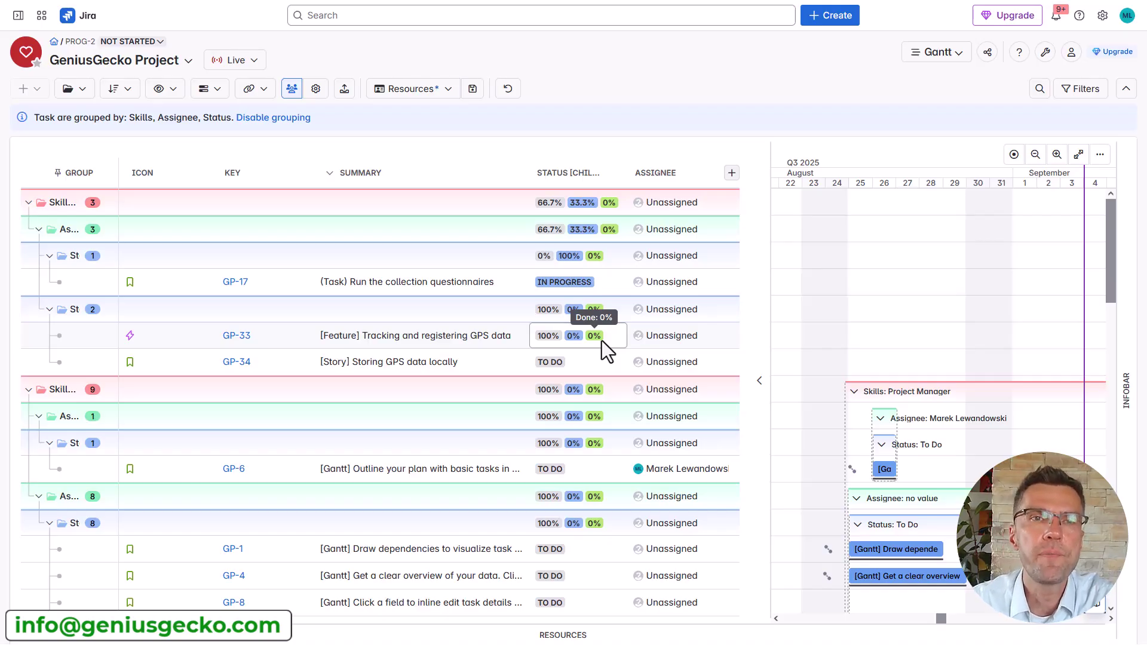
left_click(81, 91)
left_click(117, 232)
Show overdue tasks on the Gantt chart and move task GP-4 to about 28 August–3 September.
left_click(159, 89)
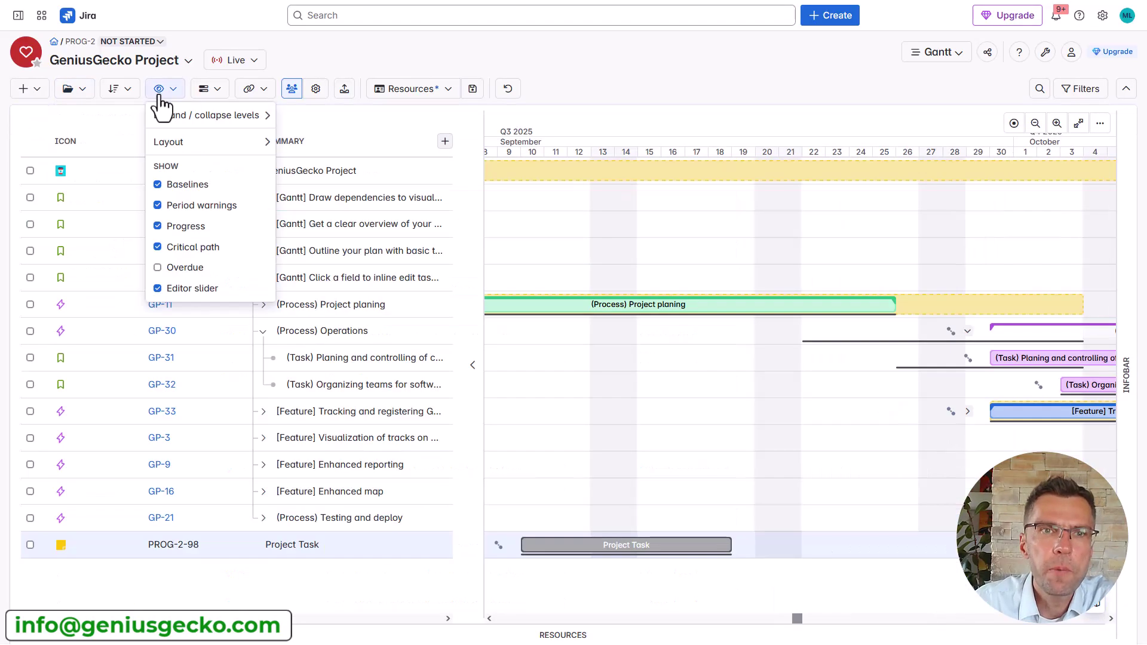
left_click(187, 269)
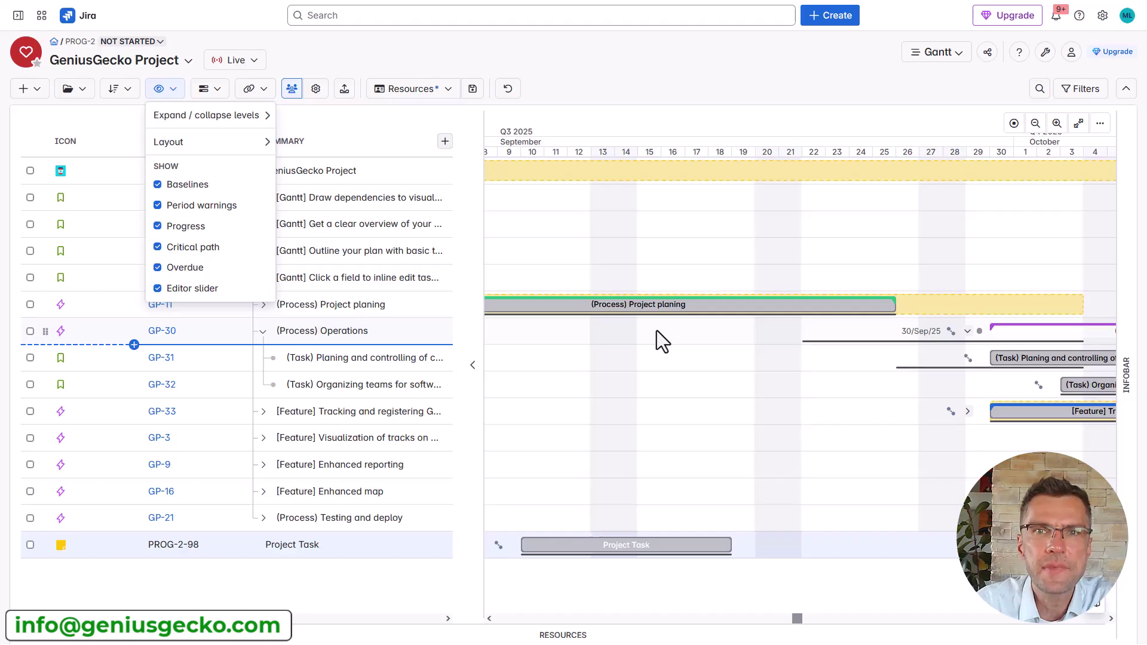
scroll(657, 331, "left", 10)
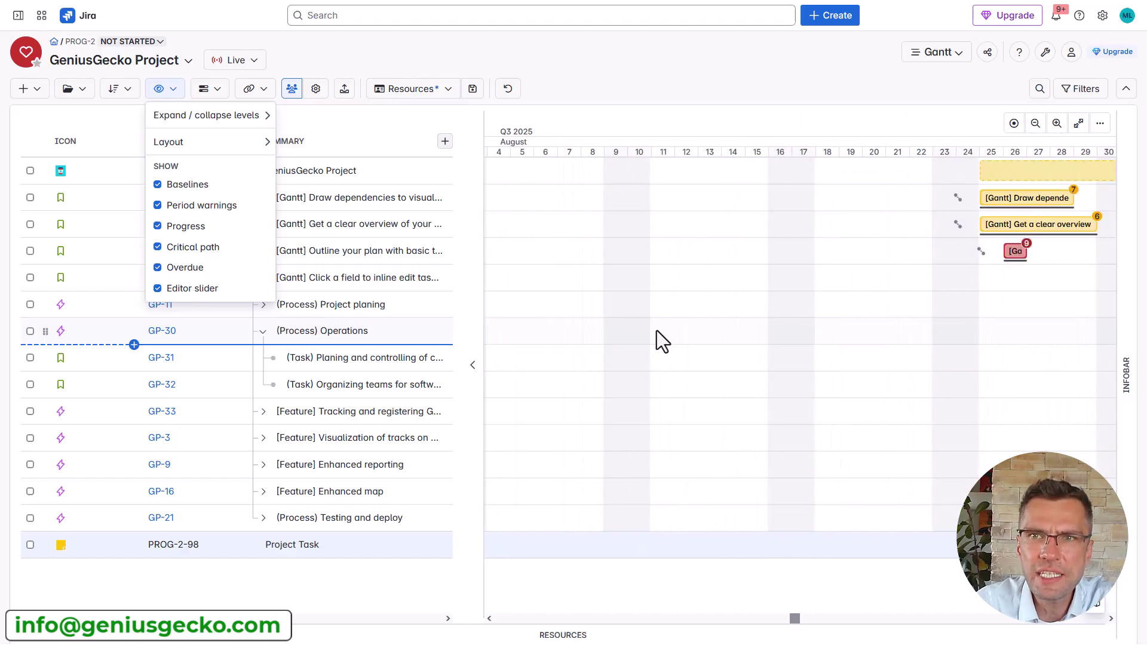
left_click(814, 219)
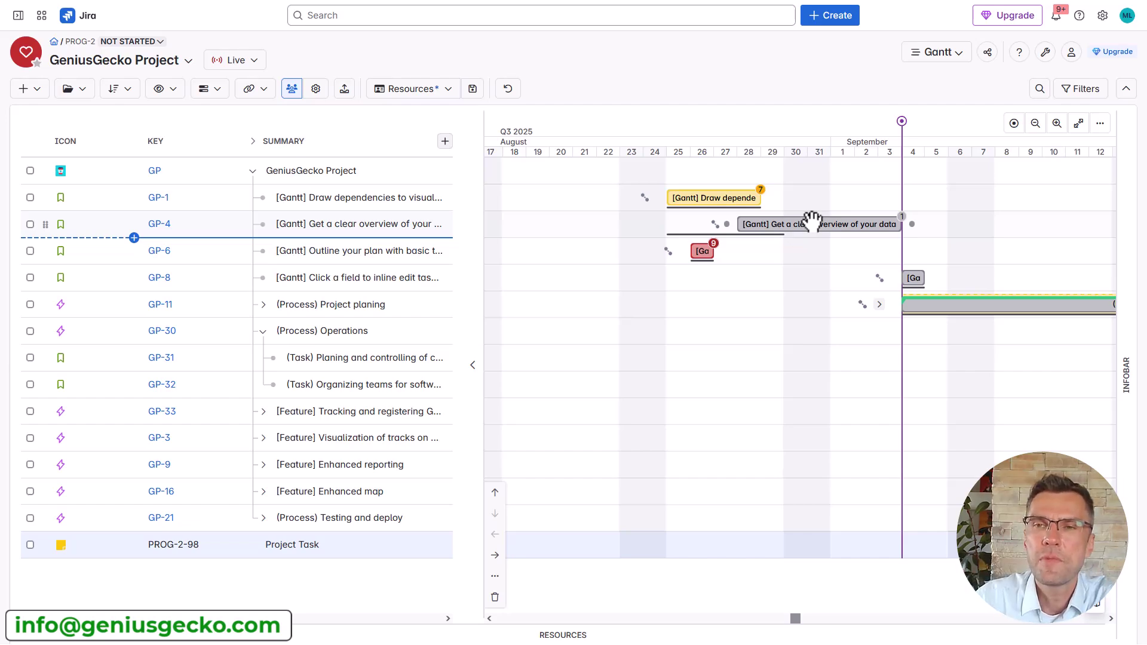
Review the overdue tasks and milestones lists in a widened infobar, and convert task GP-6 to a milestone.
left_click(1124, 370)
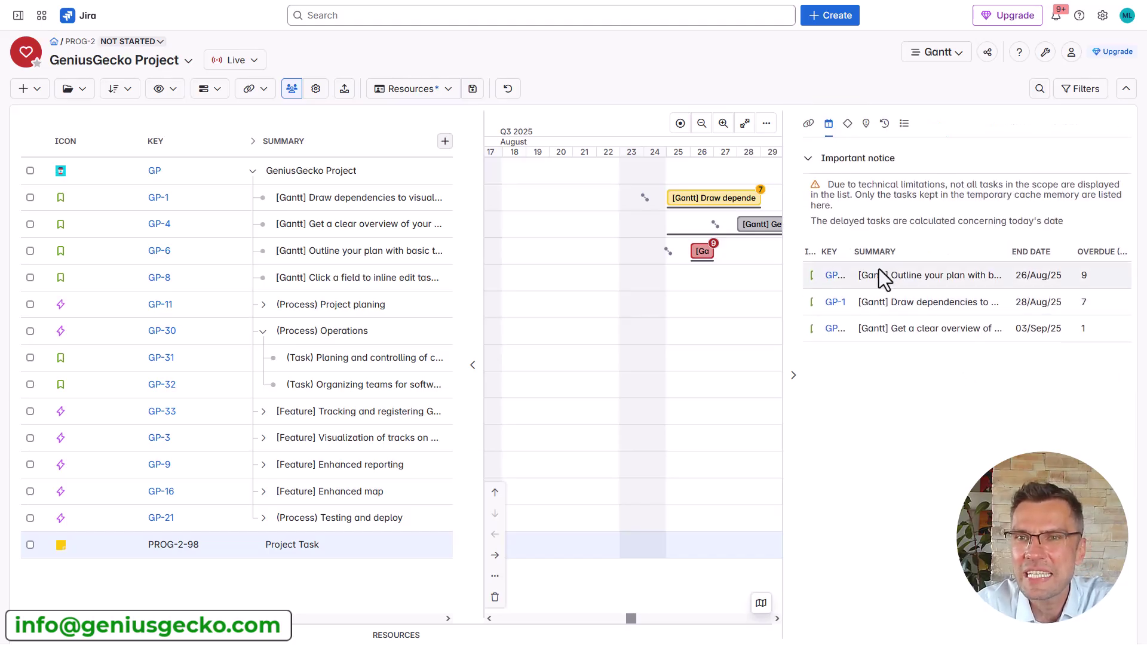
left_click_drag(782, 199, 702, 199)
left_click(765, 123)
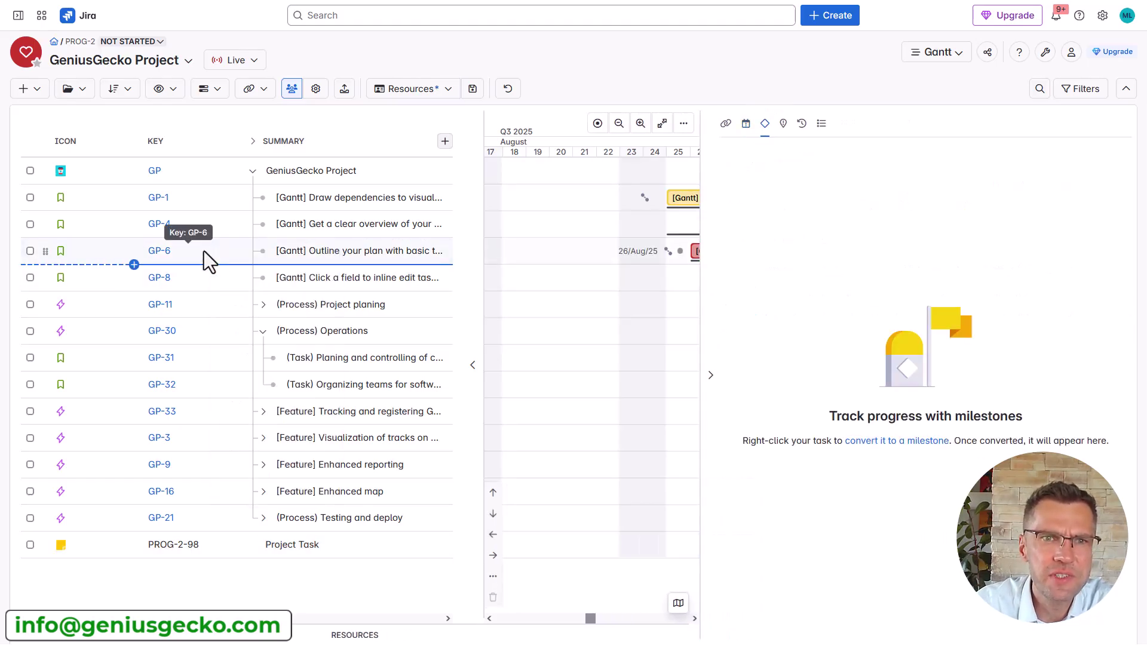
right_click(228, 256)
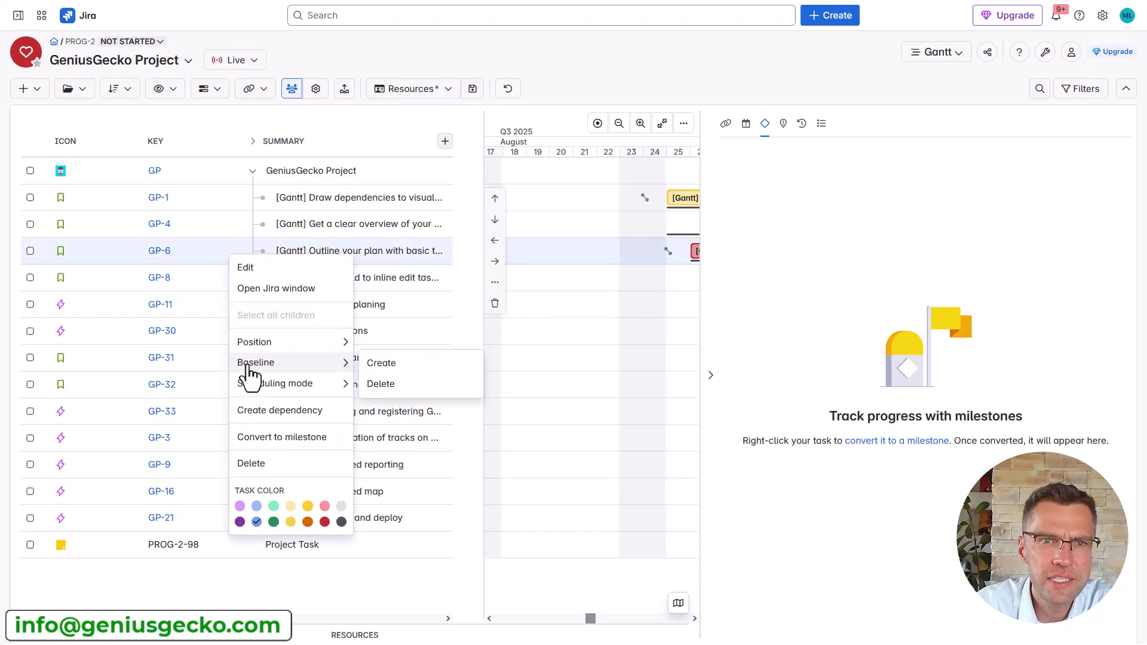
left_click(269, 438)
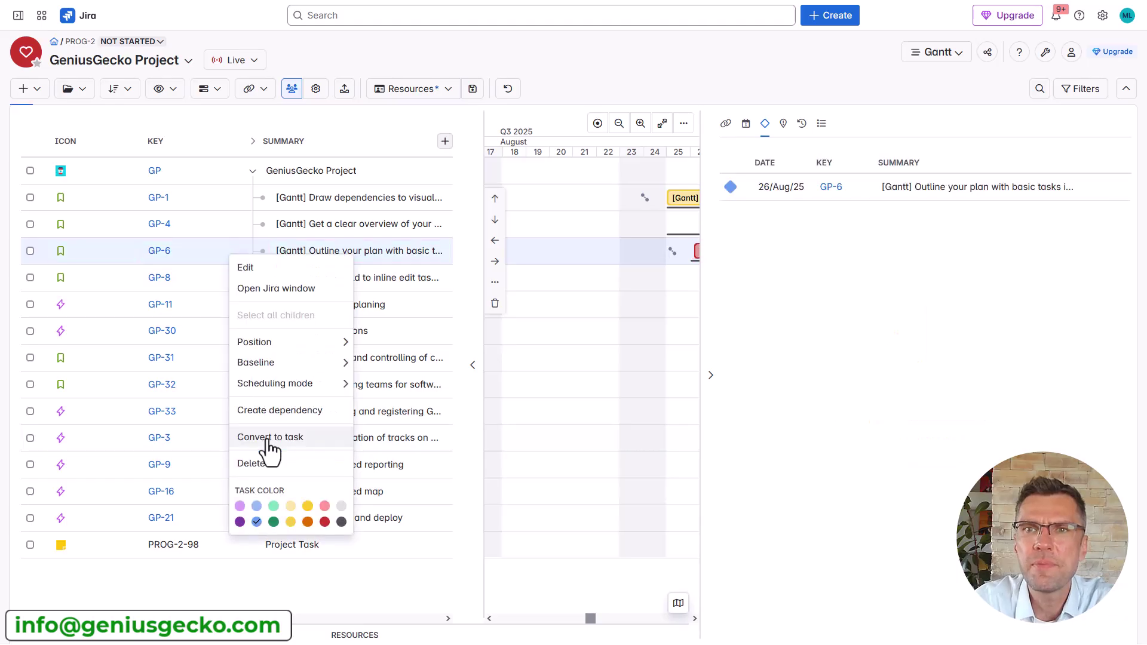
Examine the dependency lists and the history of task changes in the infobar.
left_click(784, 127)
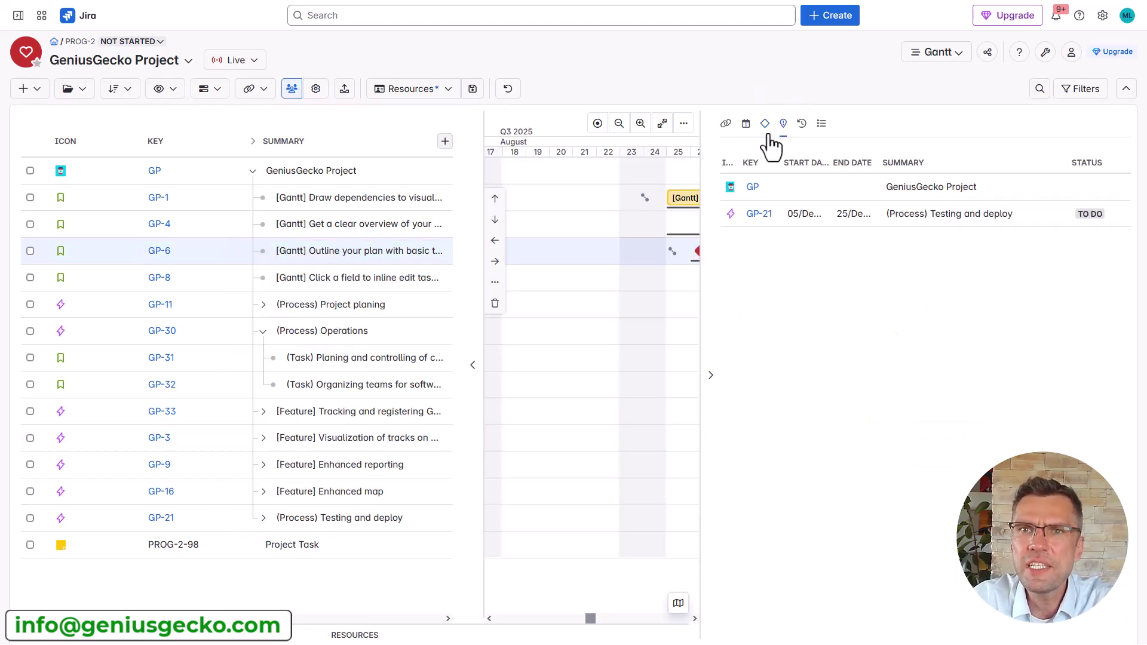
left_click(726, 123)
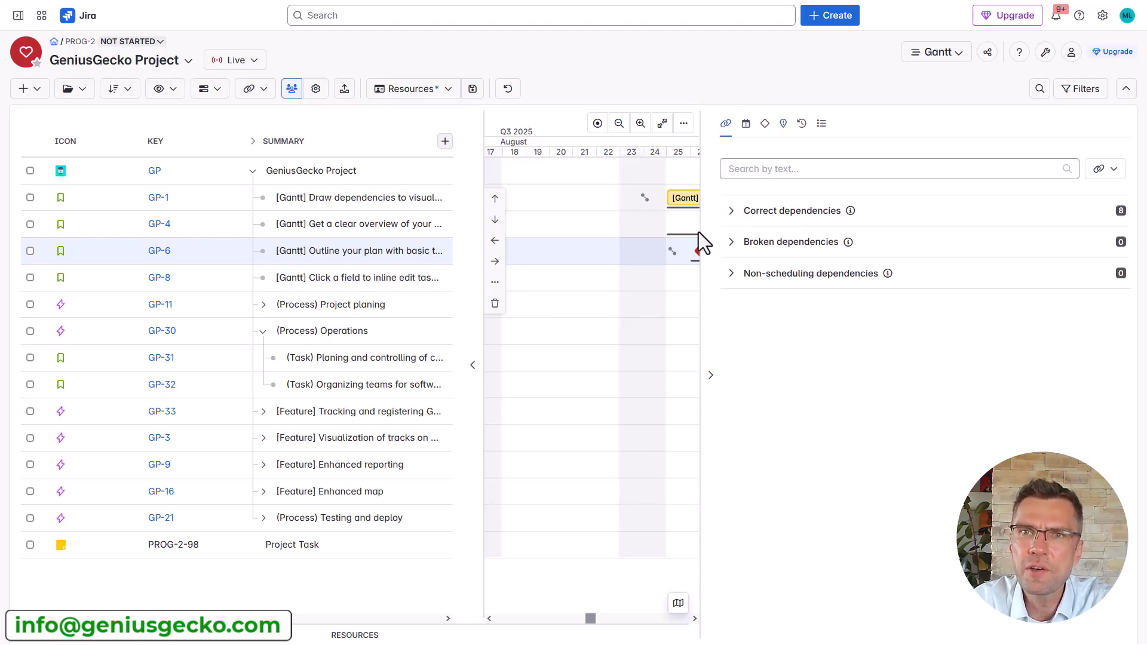
left_click_drag(700, 231, 781, 232)
left_click(883, 126)
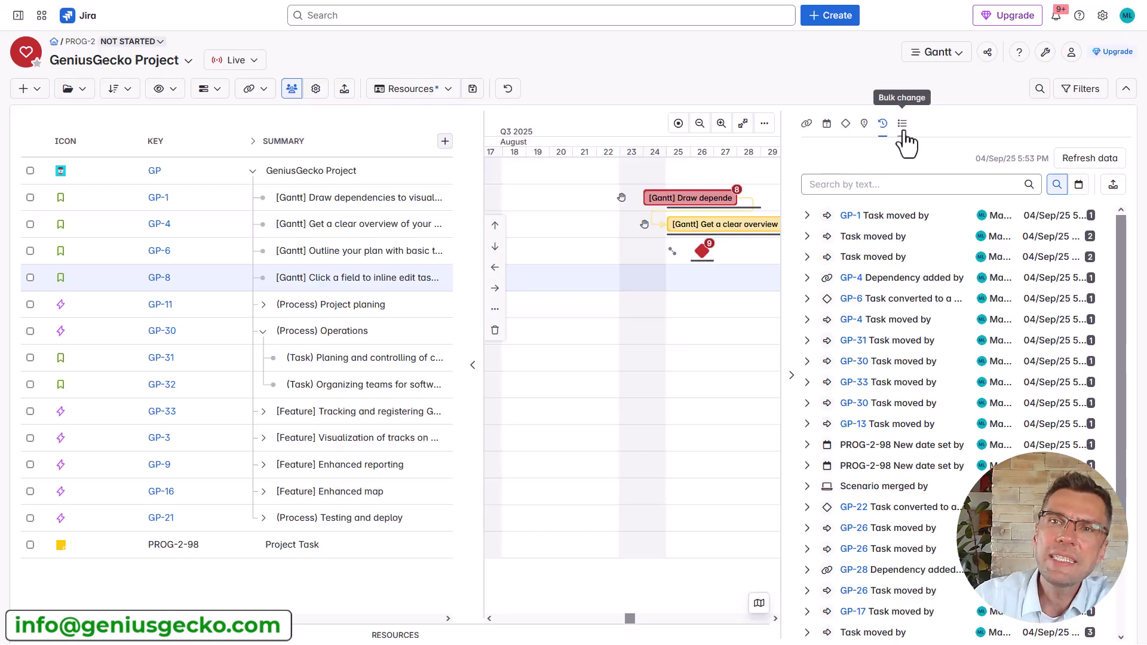
Select tasks GP-1, GP-4 and GP-11 for a bulk change and view the available field types.
left_click(902, 125)
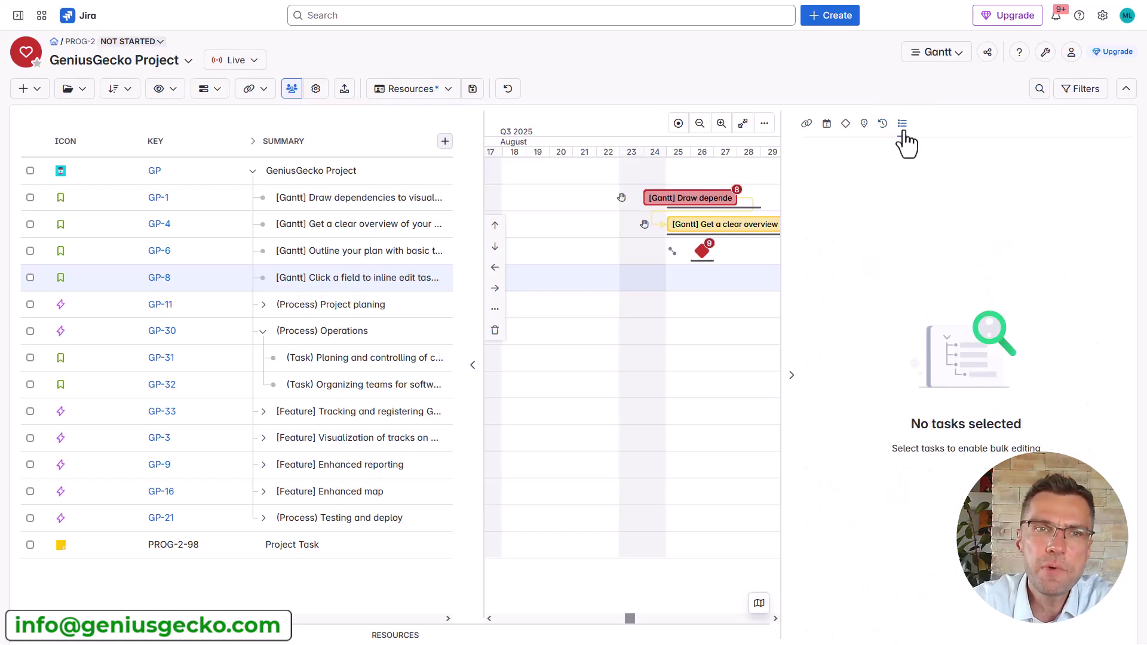
left_click(30, 198)
left_click(29, 224)
left_click(30, 305)
left_click(840, 201)
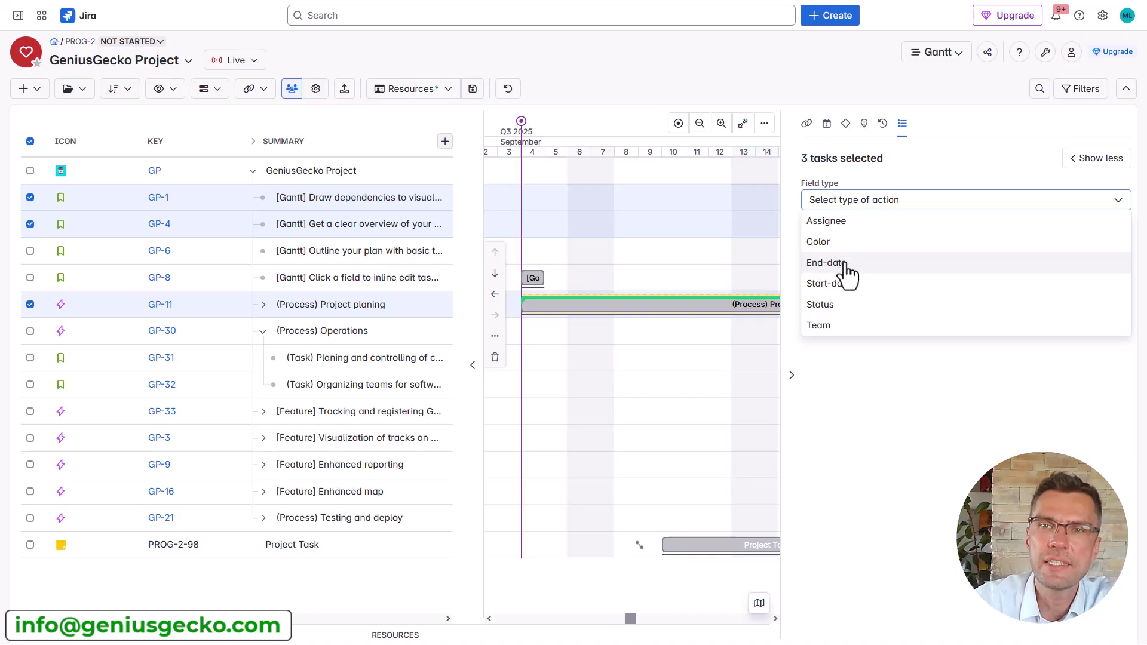
Show other scope info and dates on the Gantt task bars.
left_click(215, 95)
left_click(215, 281)
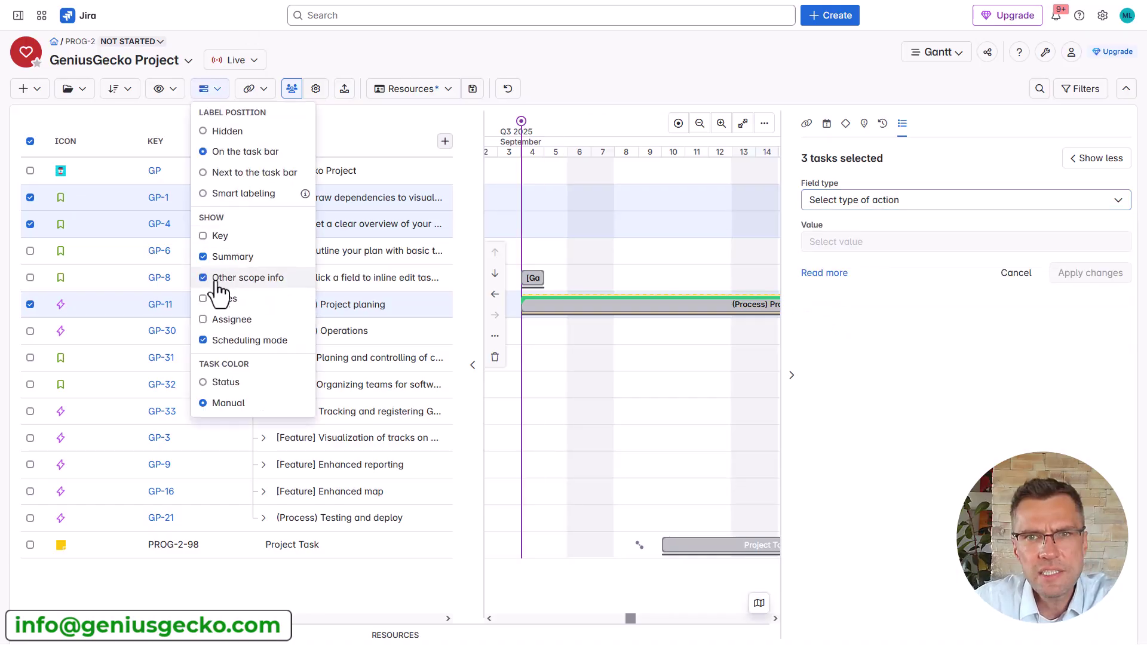
left_click(217, 299)
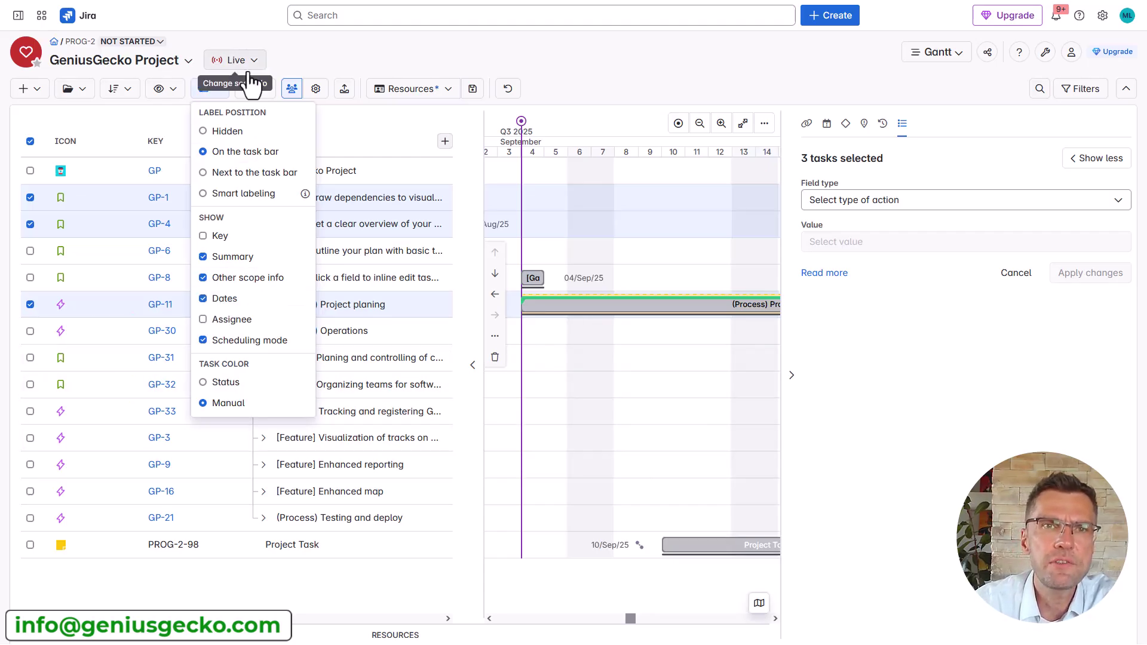
Draw a dependency between Project Task and GP-8 on the Gantt chart and collapse the infobar.
left_click(254, 89)
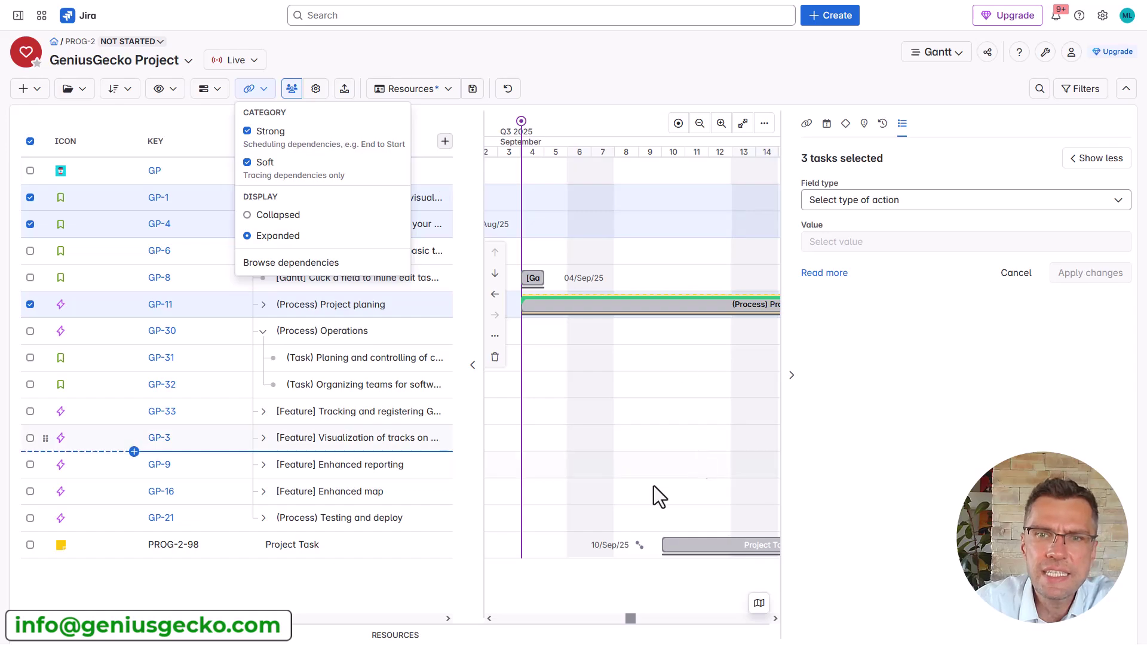
left_click_drag(641, 545, 622, 278)
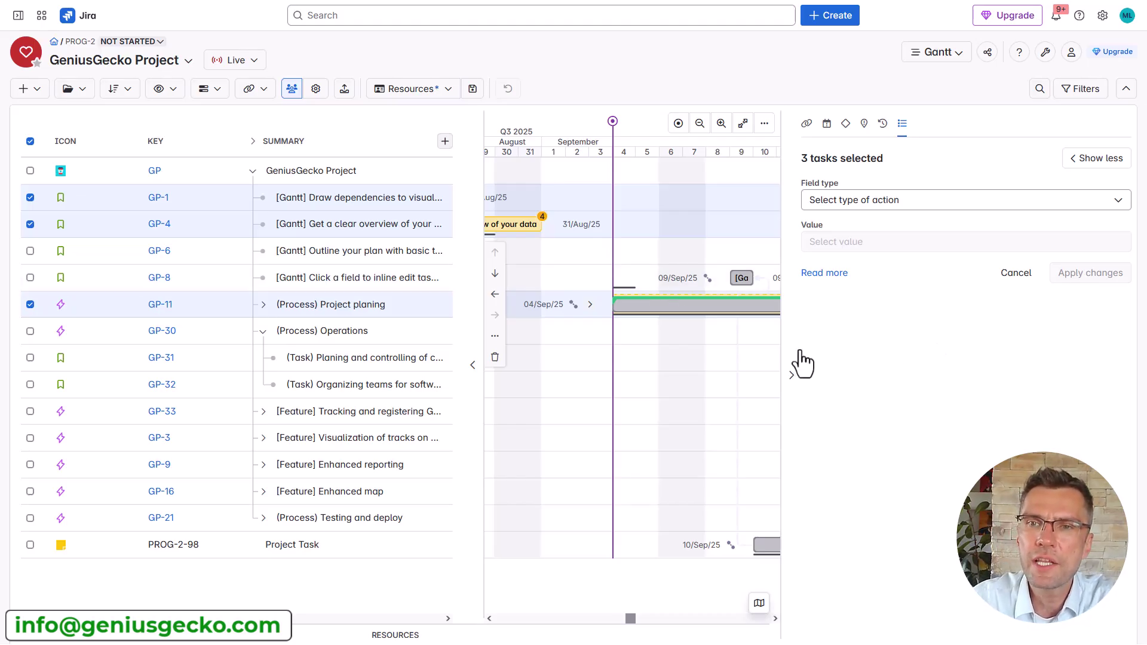
left_click(792, 375)
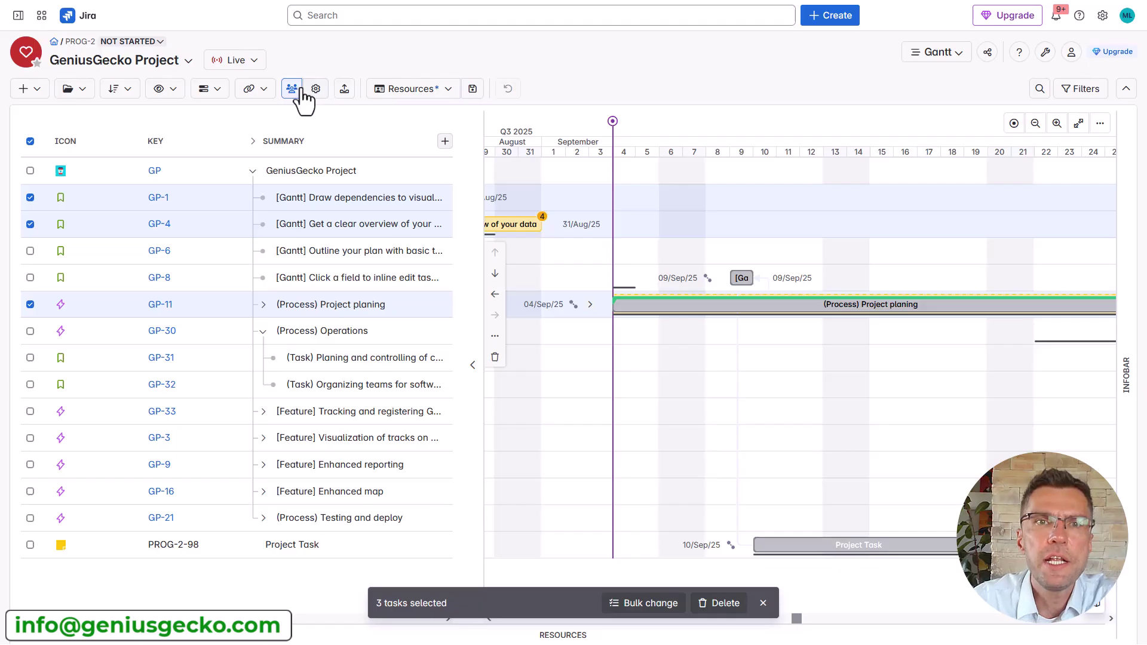
Expand the resources section below the Gantt and try to set GP-6's original estimate to 1w.
left_click(385, 638)
left_click(673, 171)
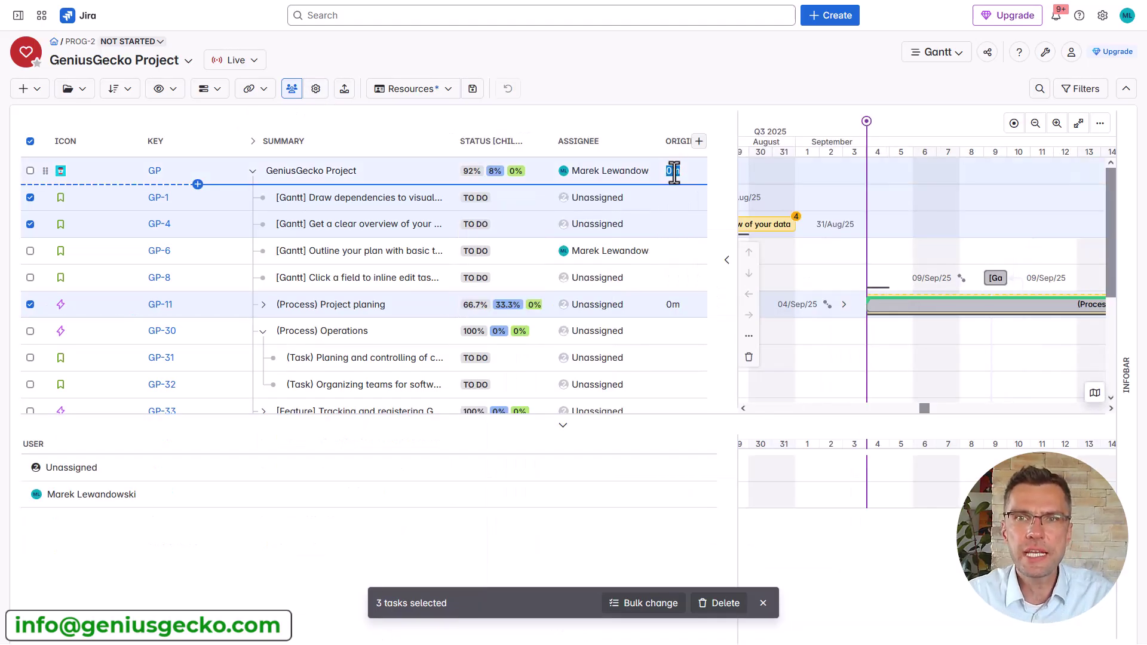
left_click(679, 306)
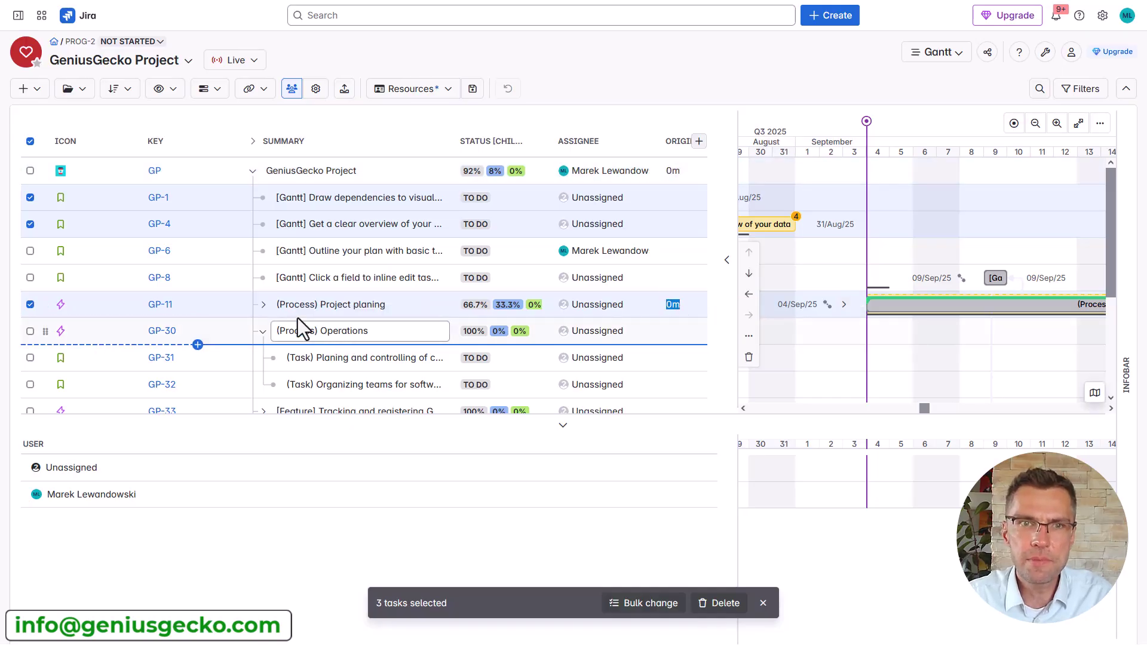
left_click(669, 250)
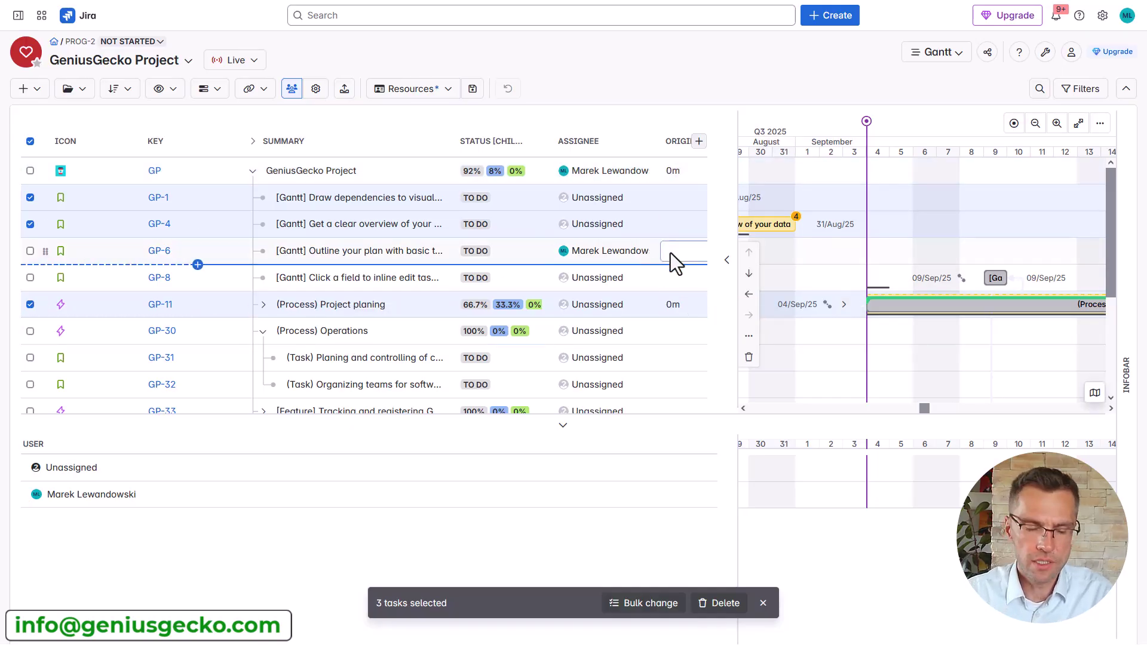
type("1w")
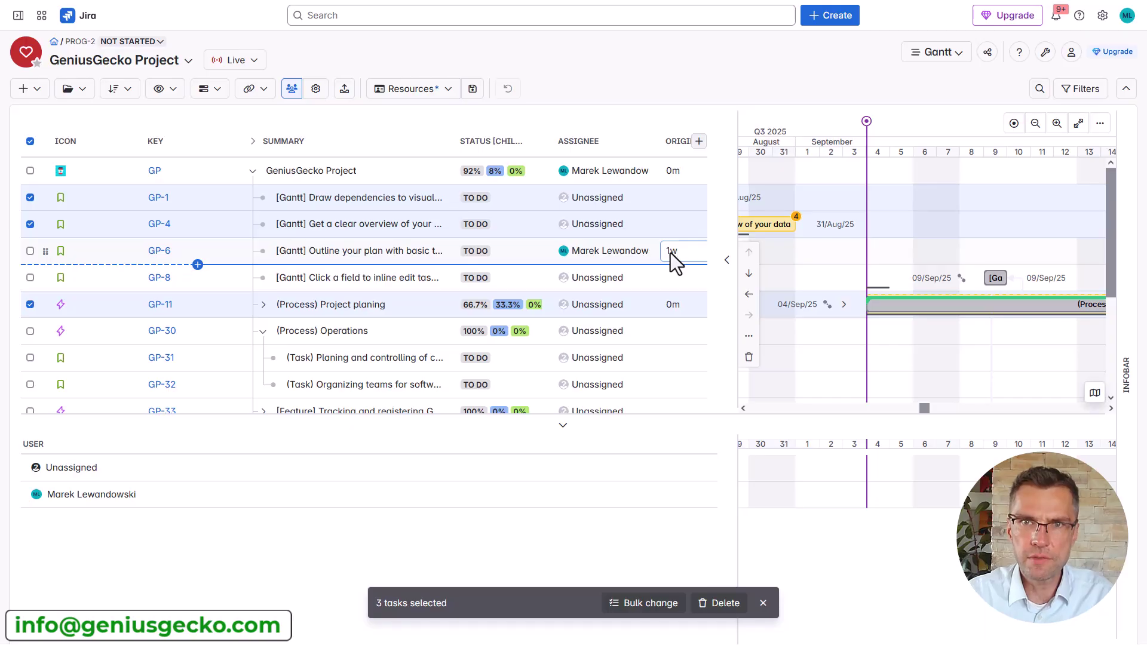
Set GP-4's original estimate to 2w, assign it to the listed team member and clear the three-task selection.
left_click(671, 226)
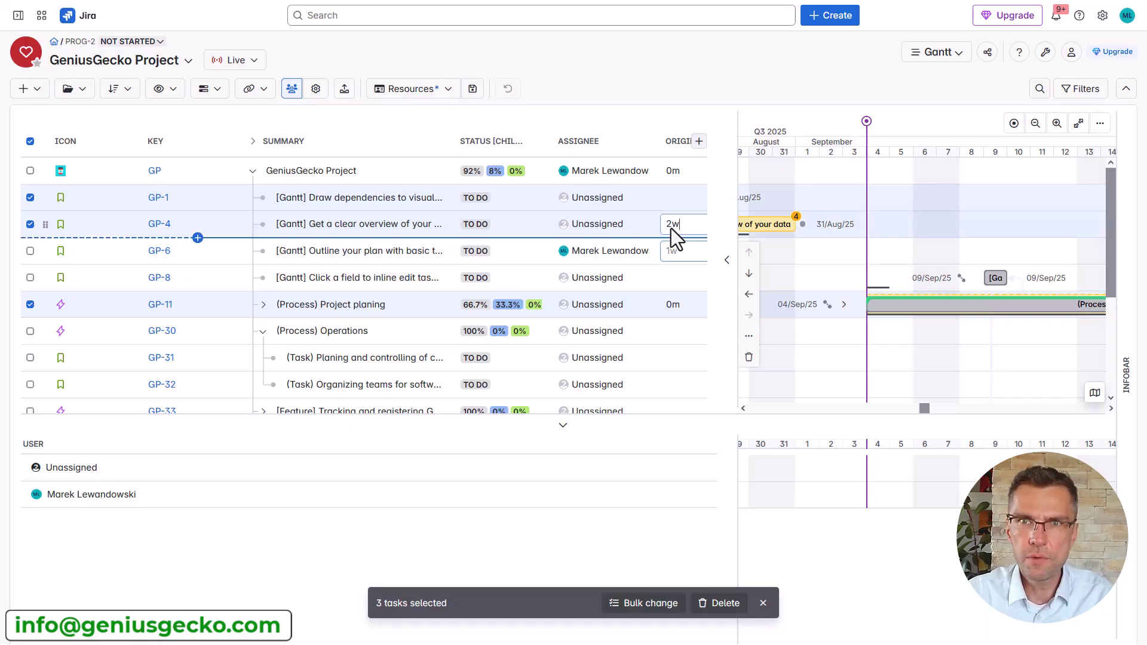
left_click(678, 337)
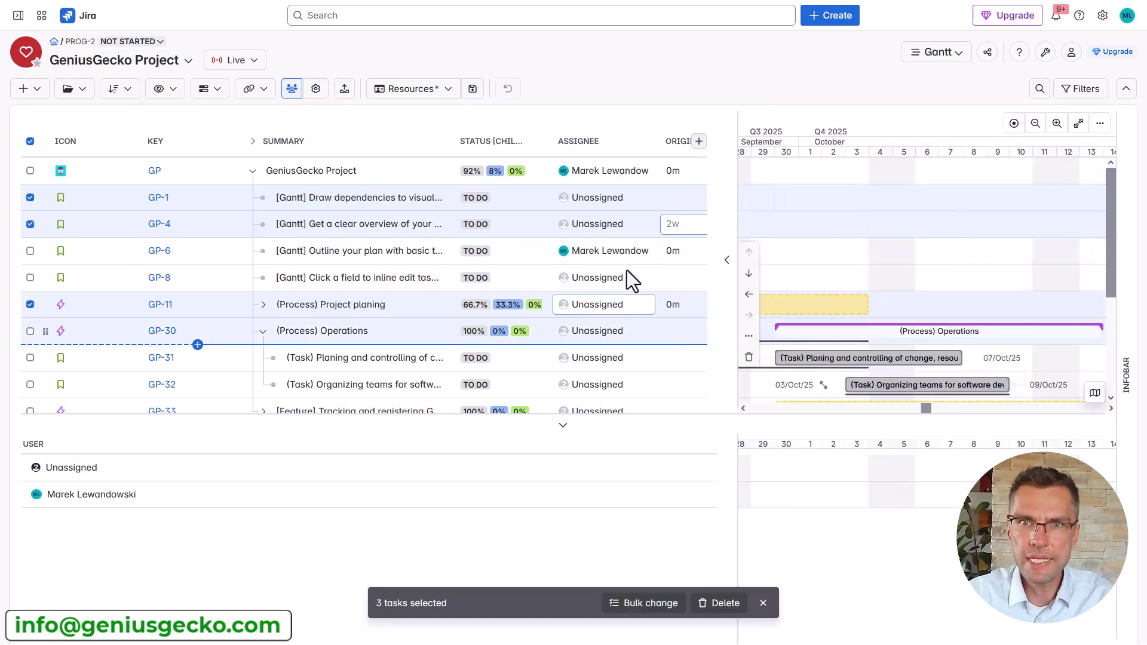
left_click(601, 229)
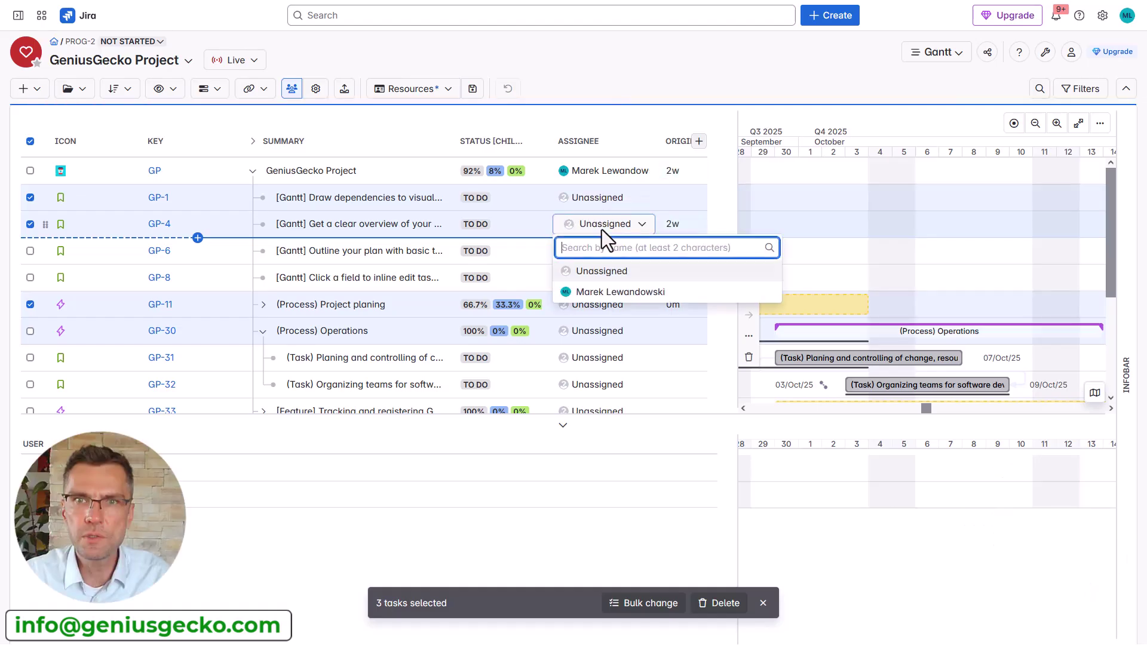
left_click(620, 291)
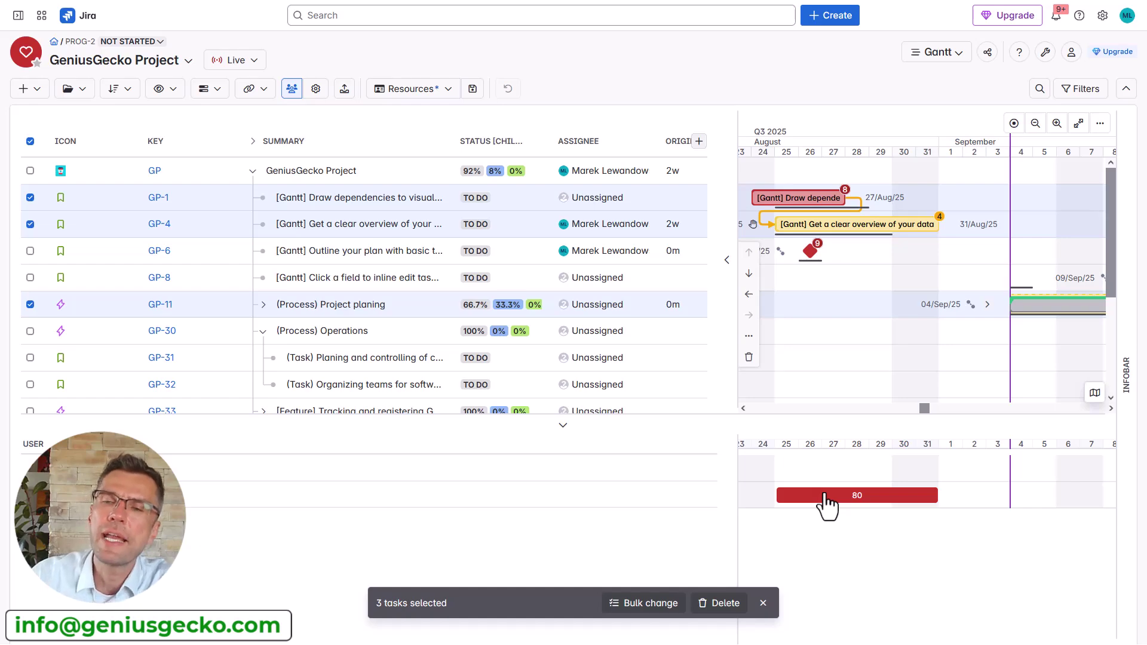
left_click(764, 604)
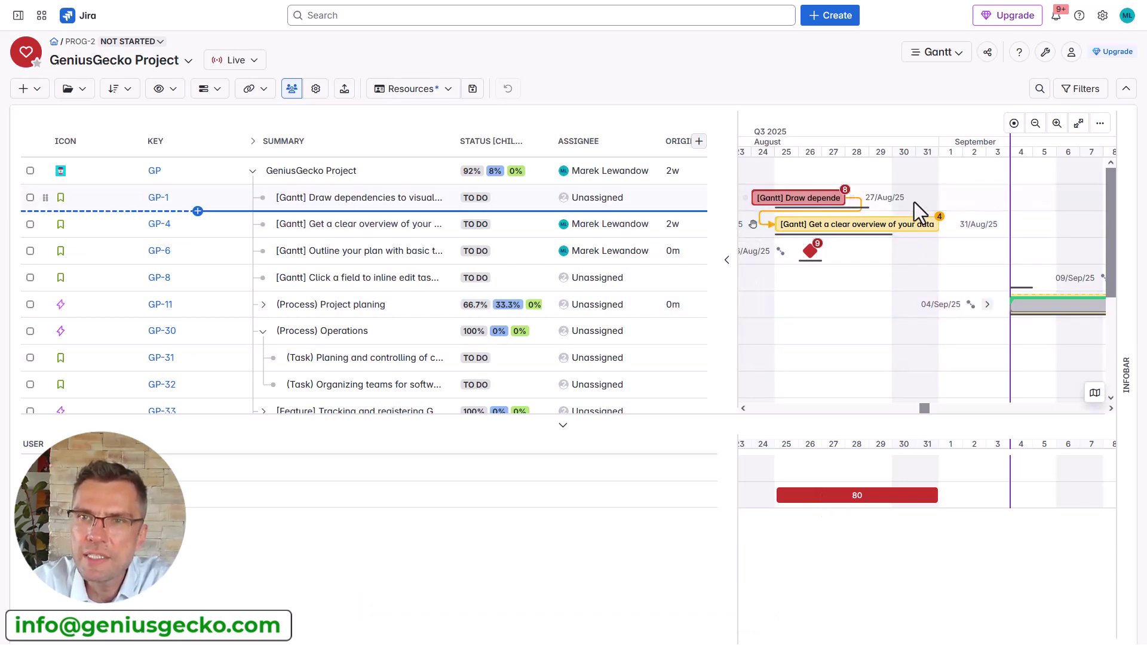
Reschedule GP-4 to run from 02/Sep/25 to 15/Sep/25 and extend GP-1 to end on 29/Aug/25.
left_click_drag(881, 225, 1041, 234)
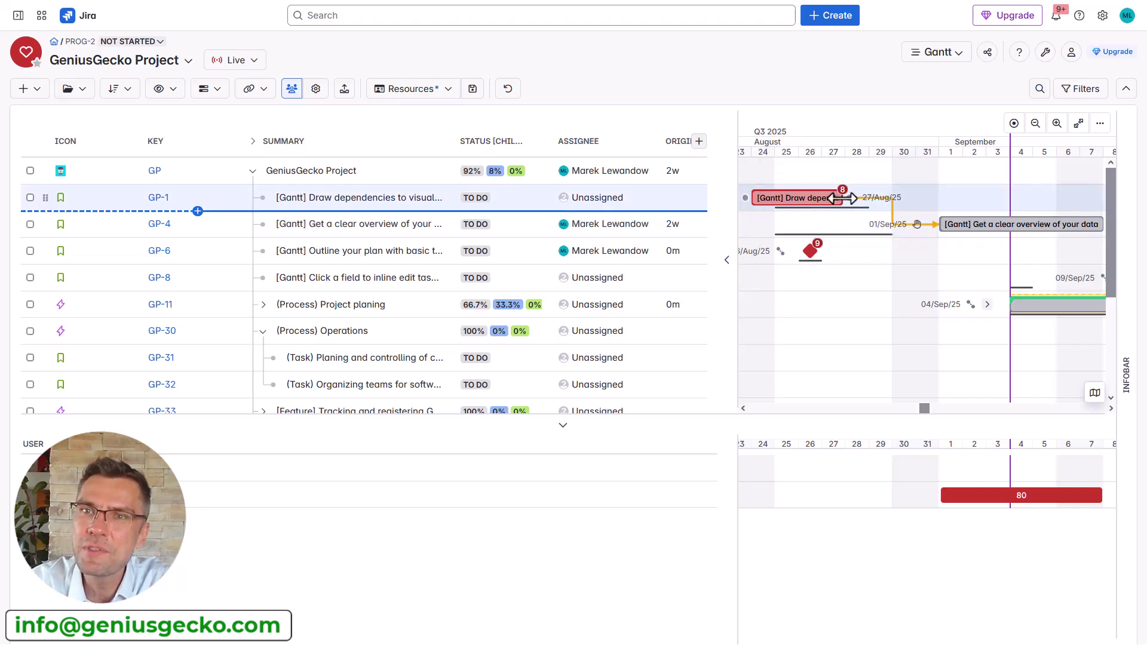
left_click_drag(851, 206, 890, 195)
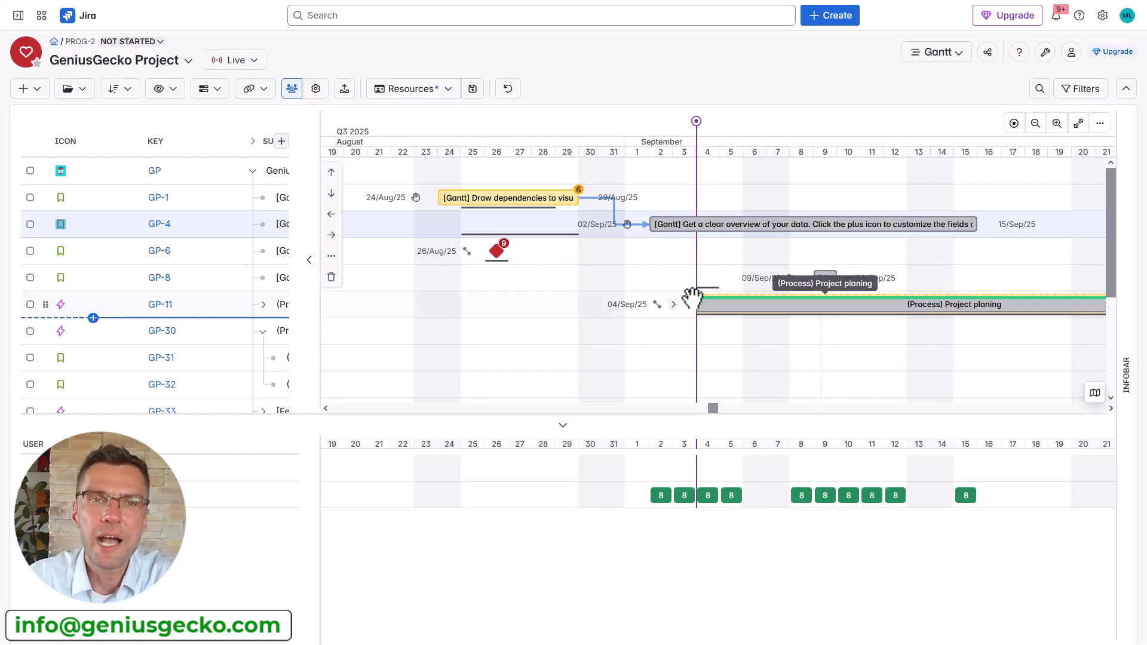
left_click_drag(321, 224, 490, 223)
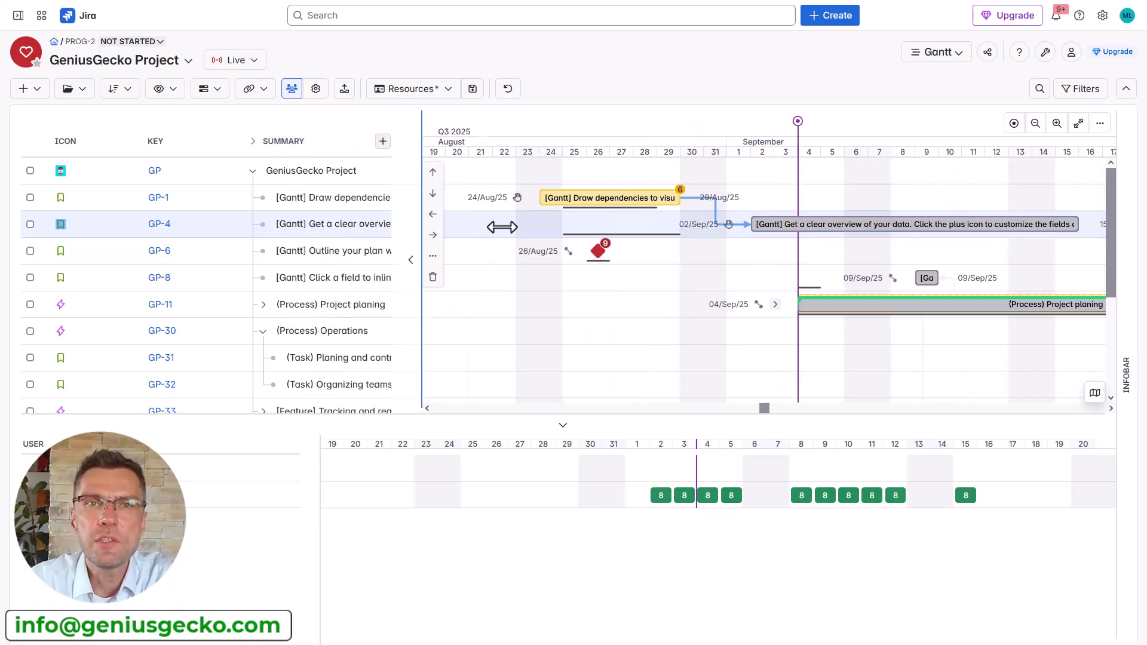
View the data export options without exporting anything.
left_click(344, 89)
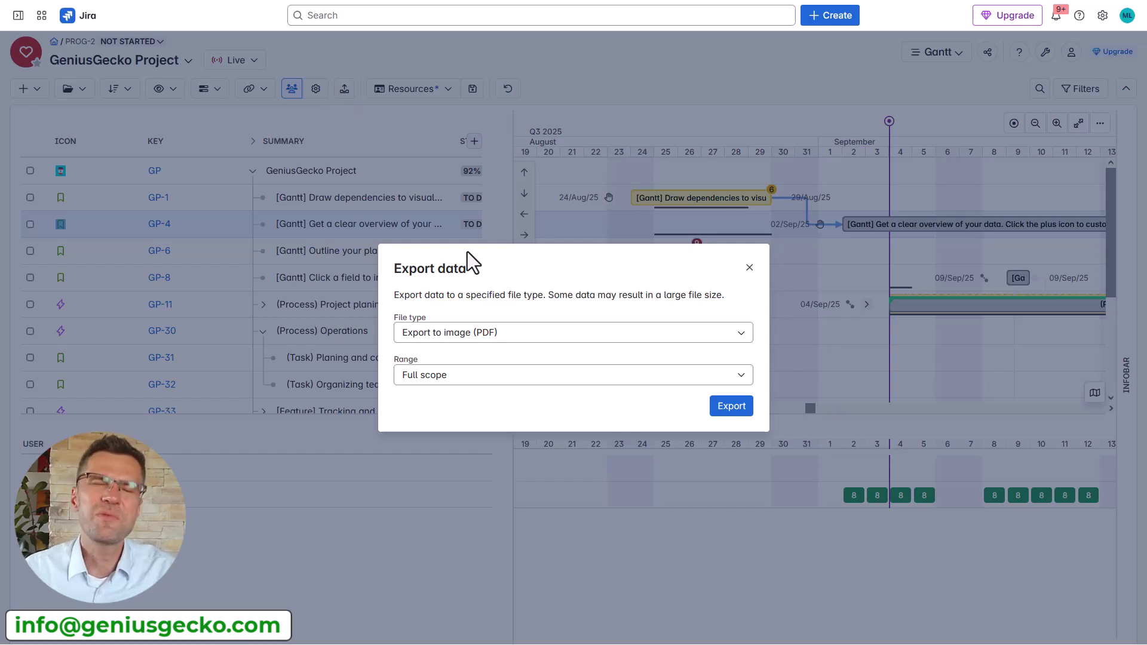
left_click(750, 268)
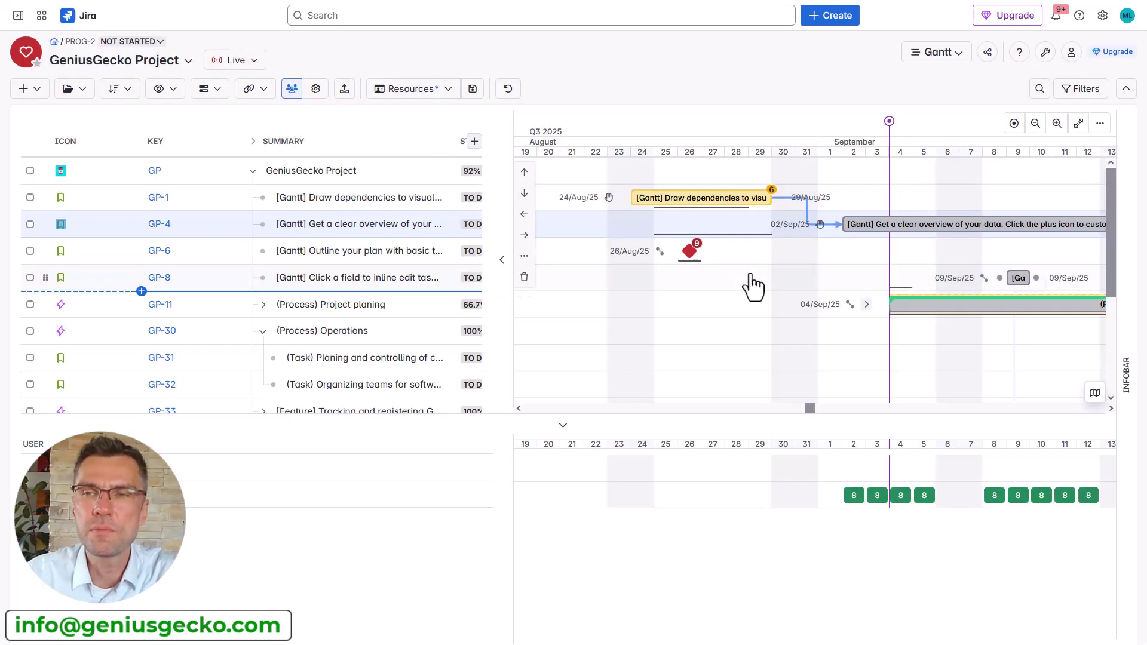
Show the task search field and switch it from text to JQL mode.
left_click(1062, 105)
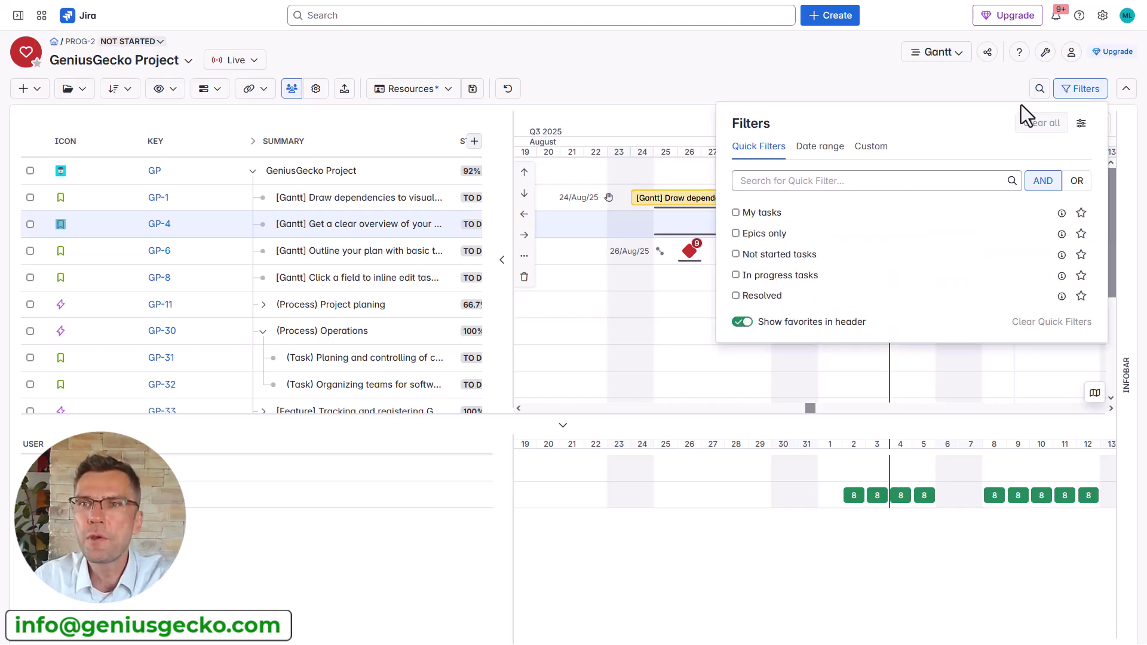
left_click(1039, 90)
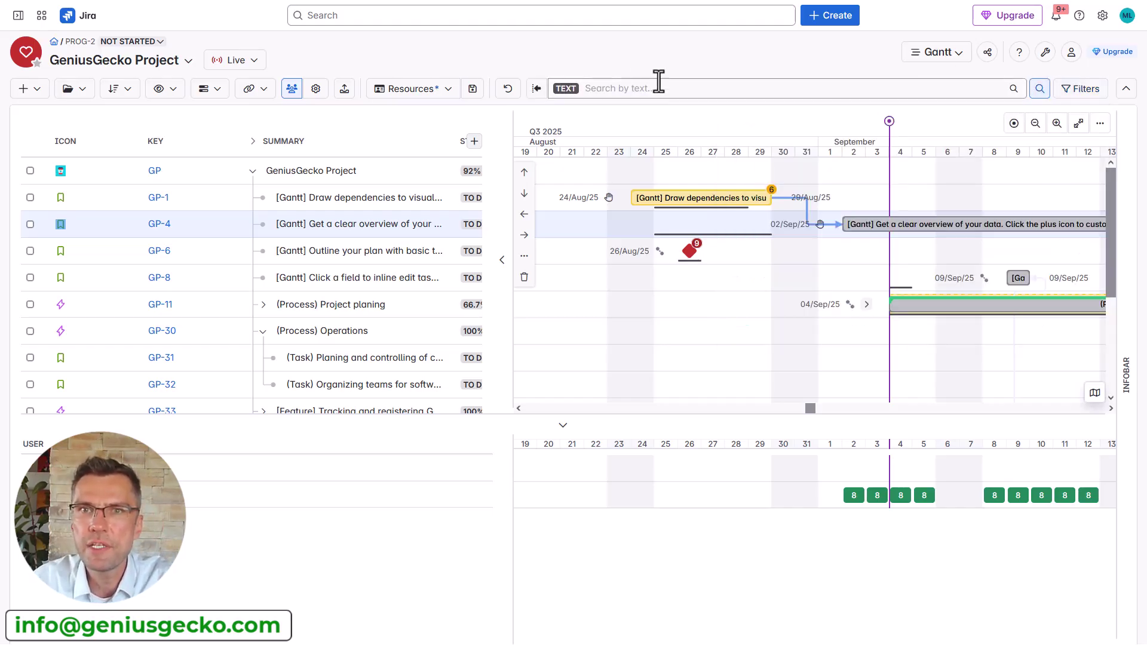
left_click(567, 90)
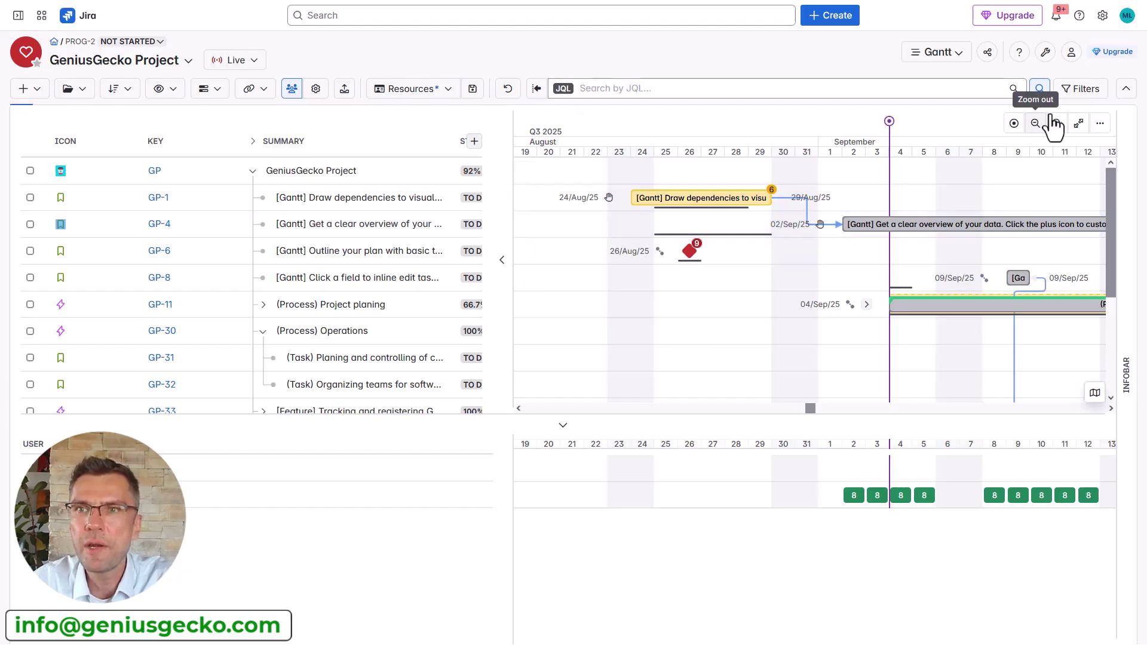
Check the filter options and apply the My tasks quick filter.
left_click(1079, 89)
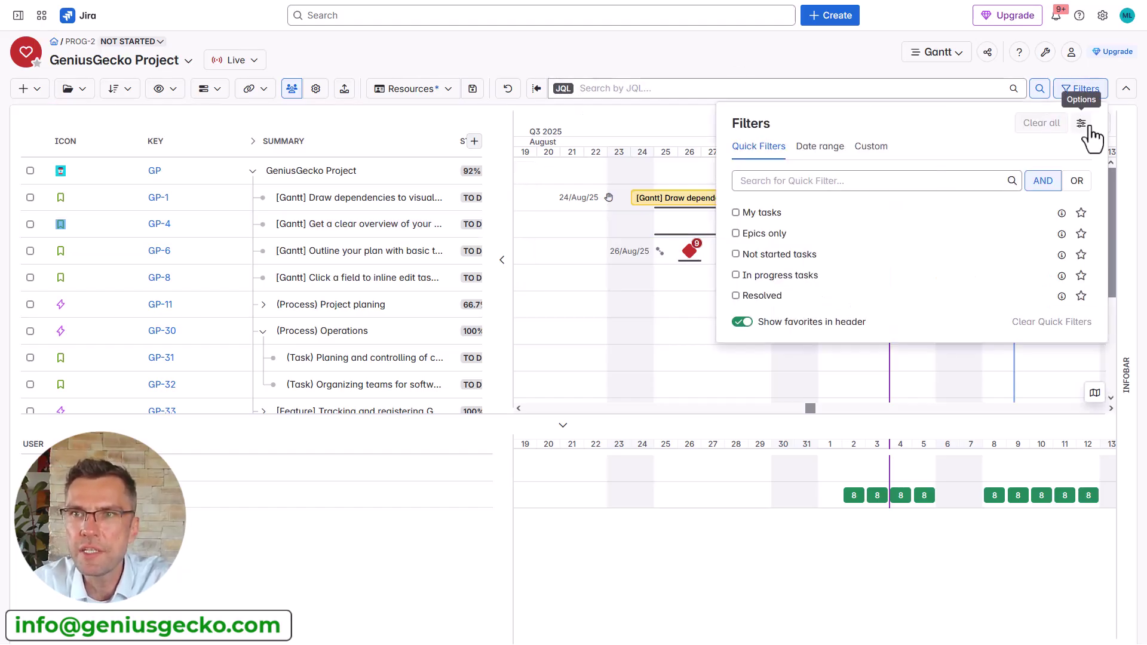
left_click(1082, 123)
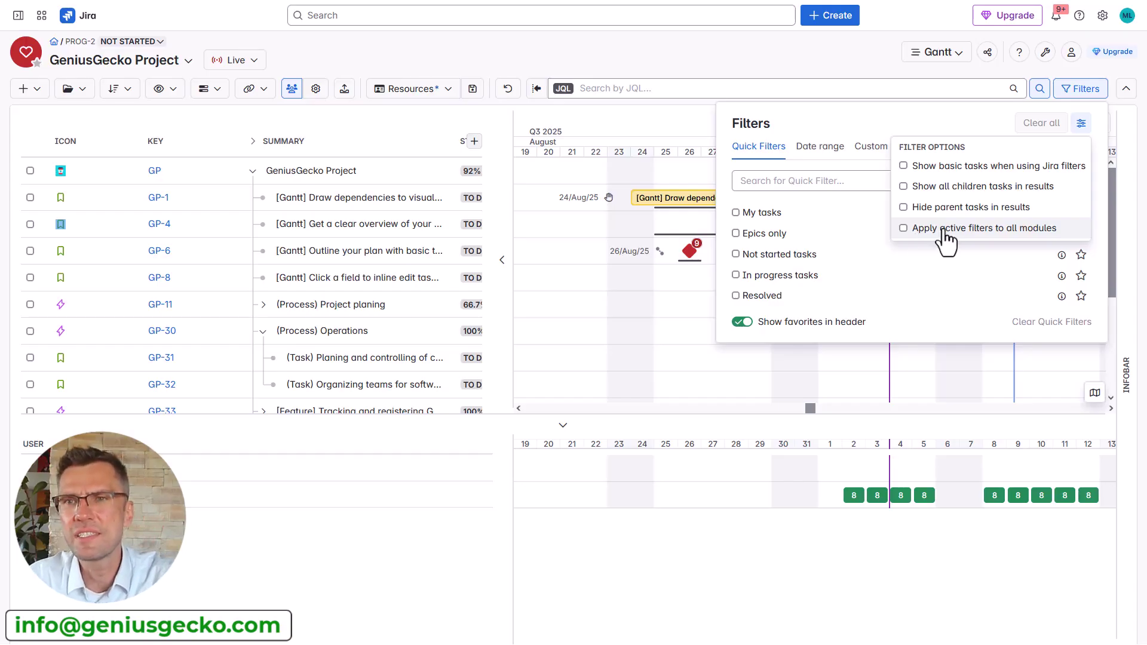
left_click(872, 226)
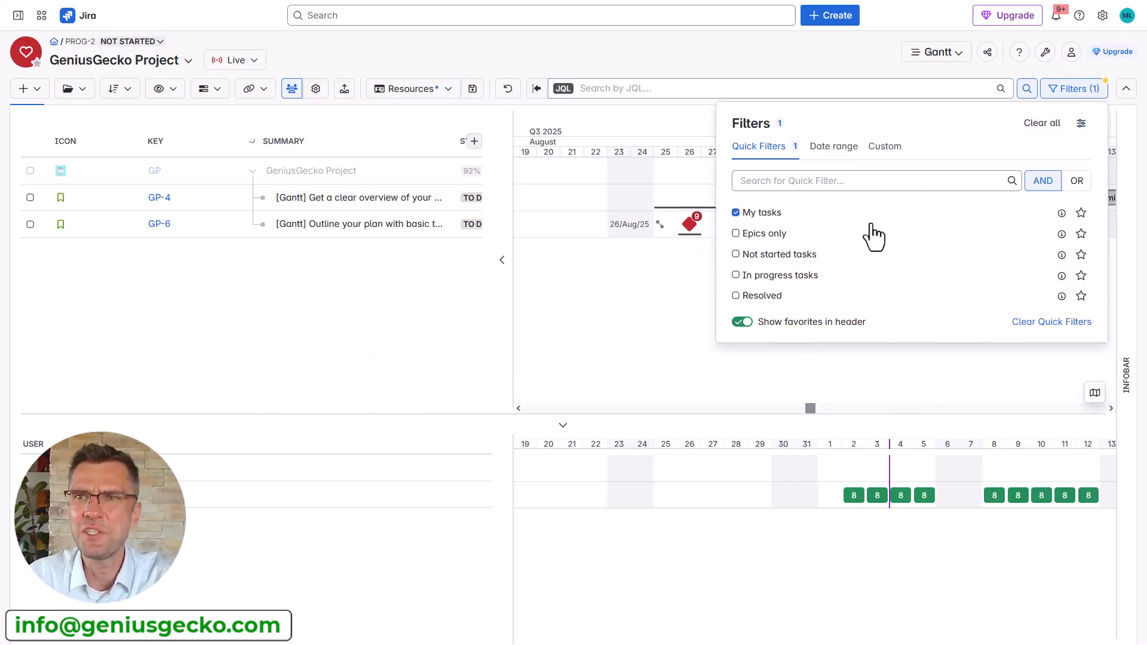
View the date range filter presets and the fields available for custom filters.
left_click(840, 154)
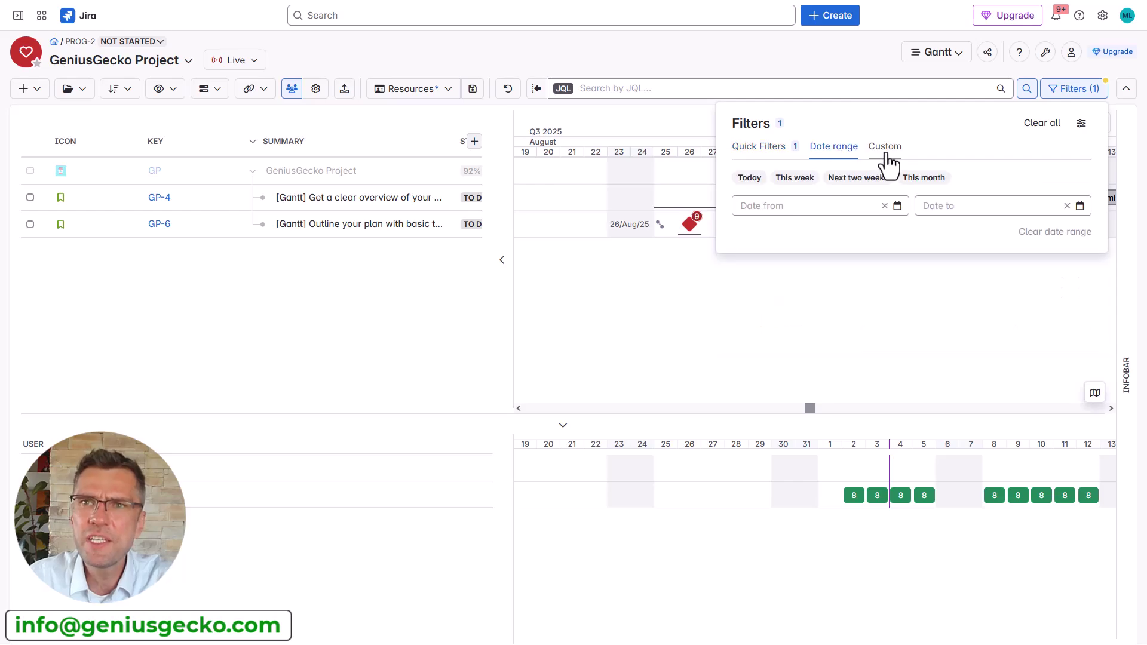
left_click(886, 149)
left_click(859, 183)
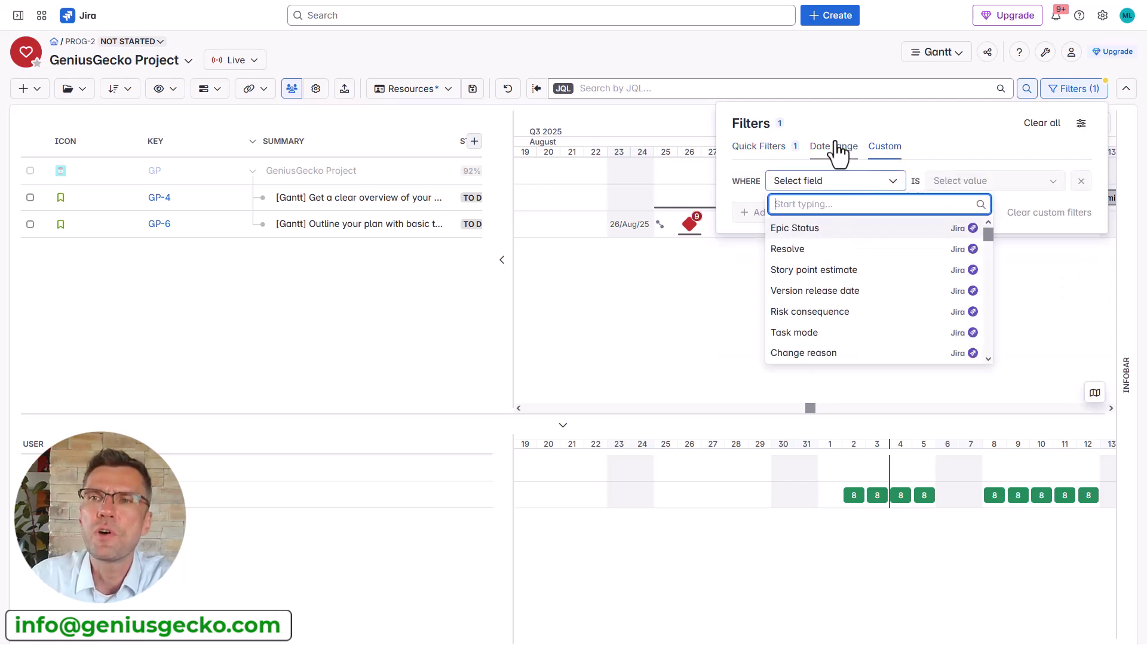
left_click(1124, 254)
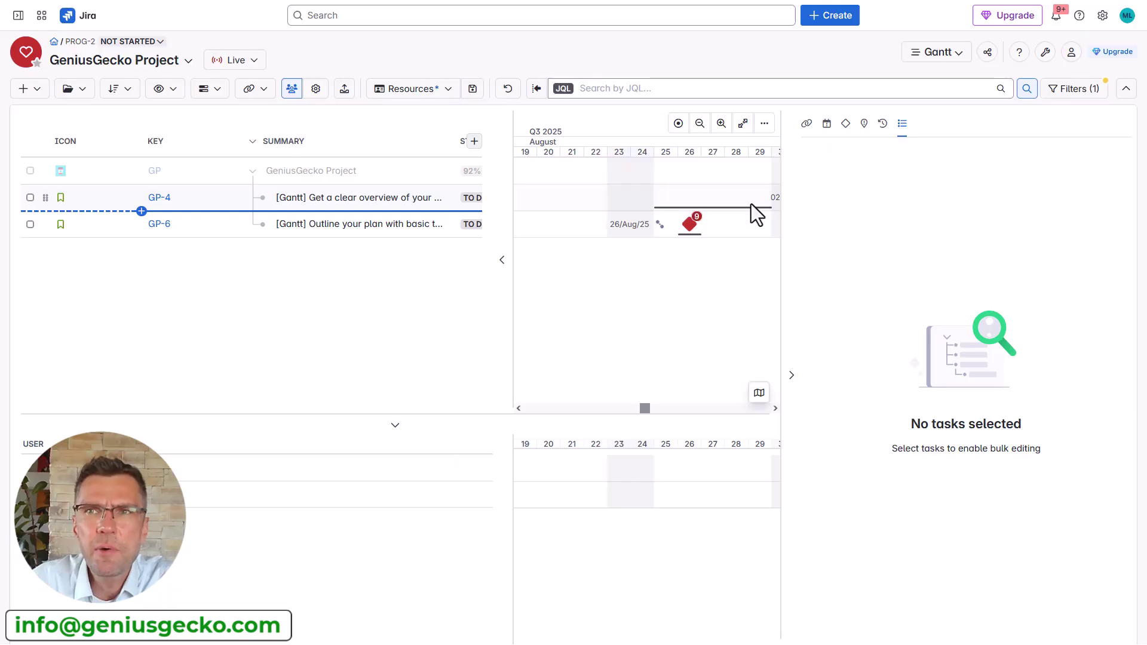
Open the program configuration and view the scope definition for its tasks.
left_click(954, 53)
left_click(954, 154)
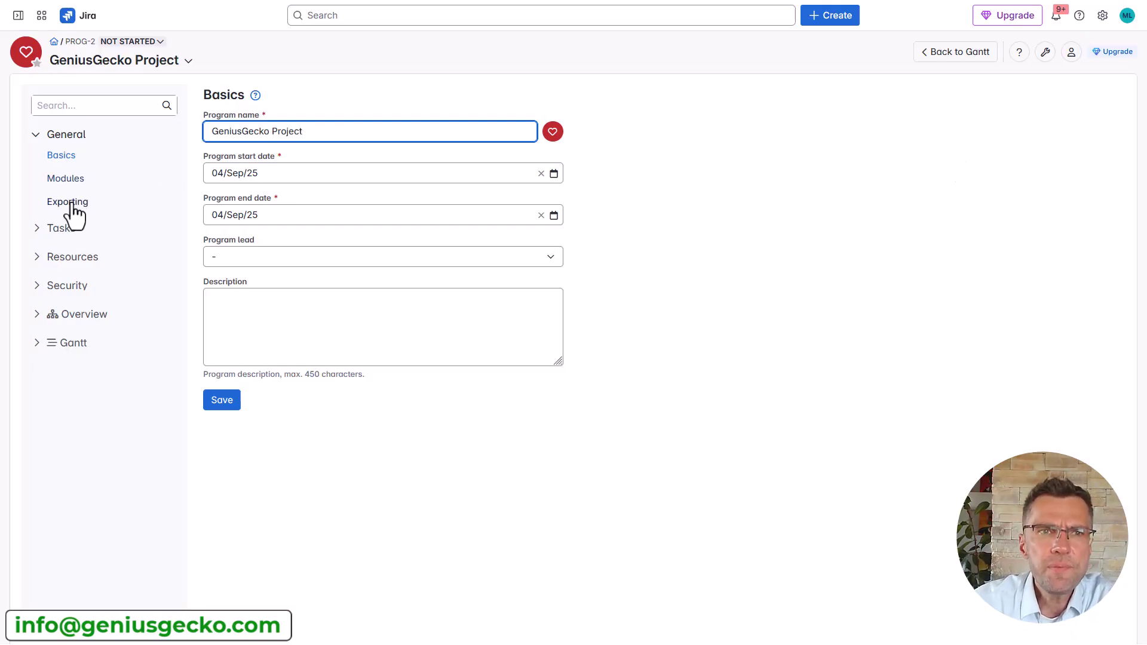
left_click(53, 229)
left_click(68, 251)
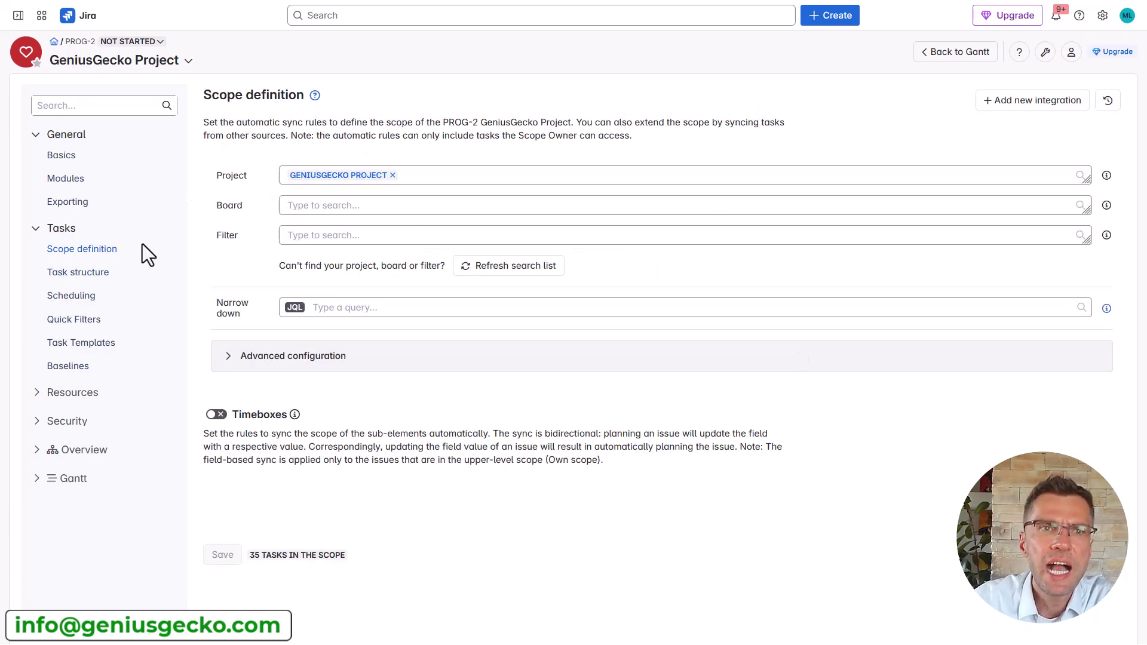
Examine the task structure presets and the structure builders in the advanced configuration.
left_click(90, 274)
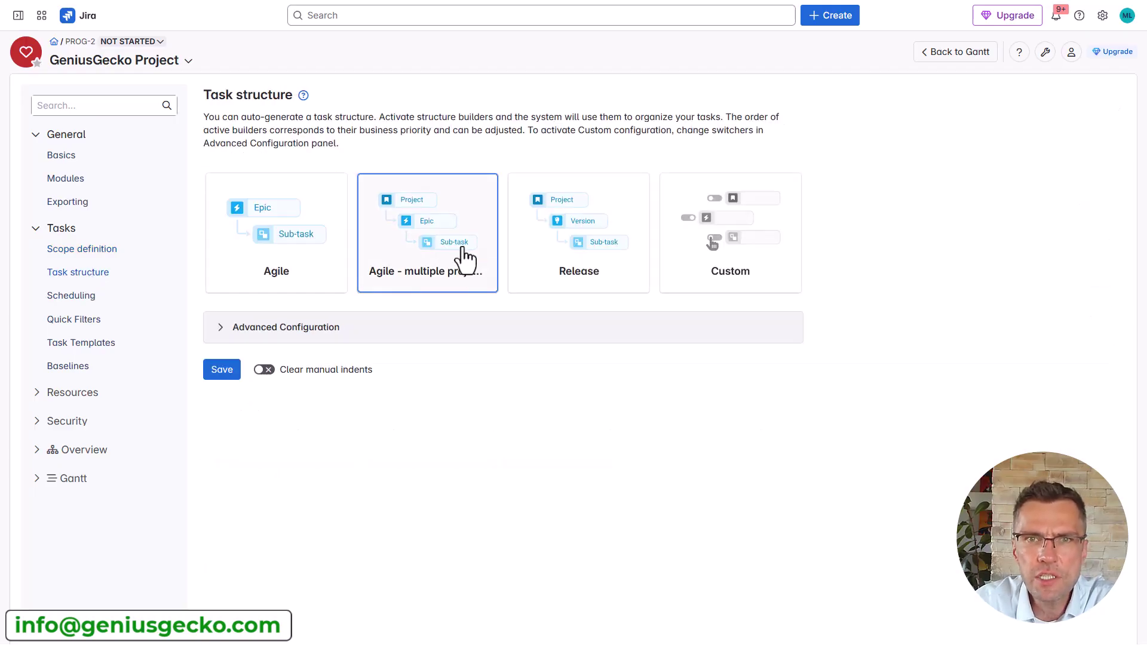
left_click(669, 327)
scroll(805, 372, "down", 3)
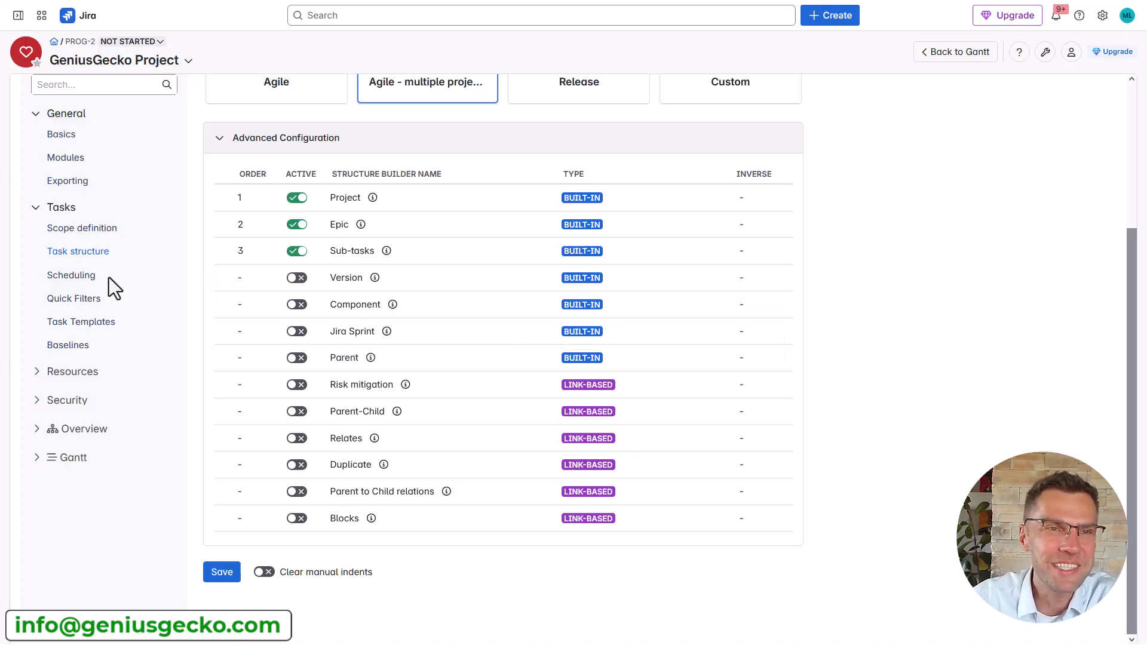
Review the scheduling modes per task type and the configured quick filters.
left_click(71, 276)
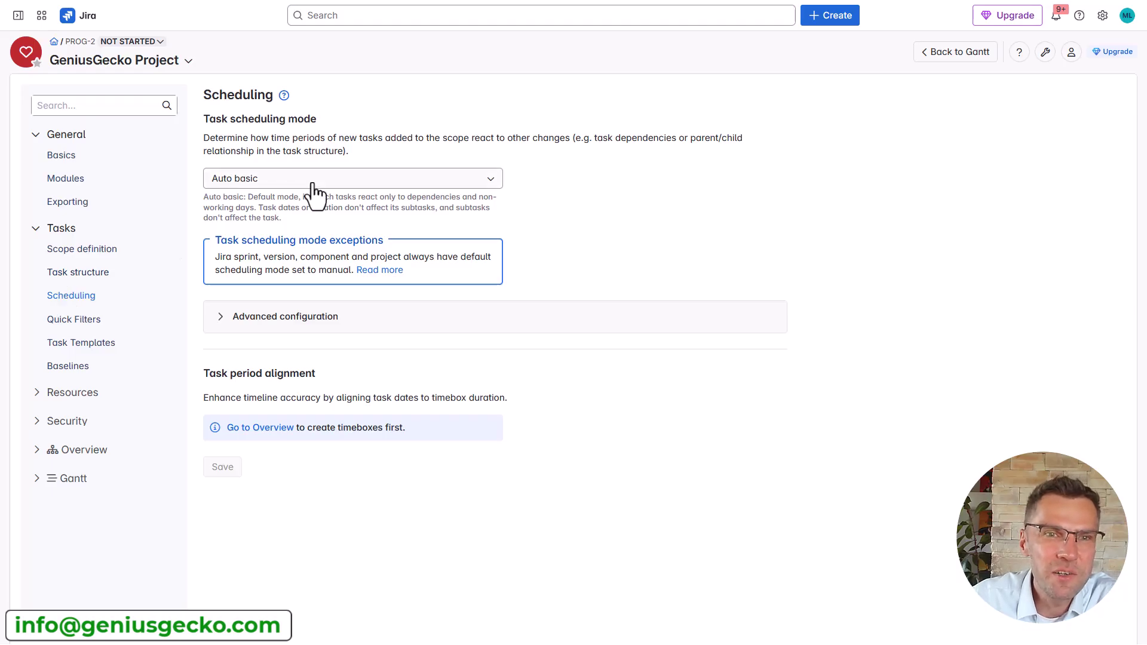
left_click(222, 327)
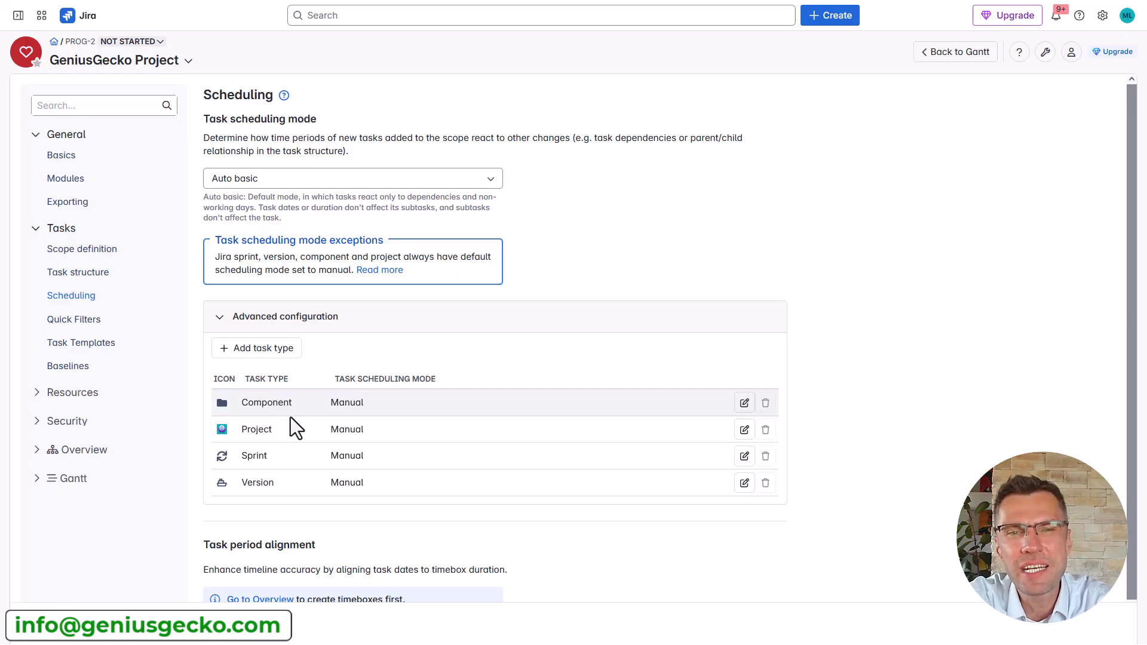
left_click(73, 322)
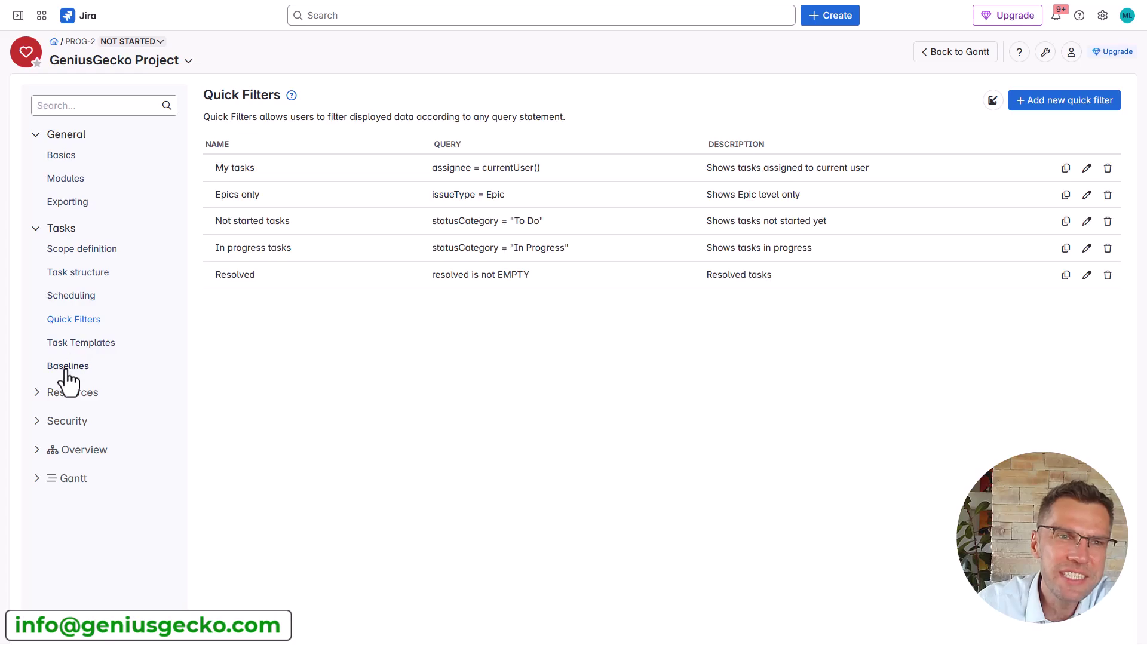
View the Story Point conversion ratio and the hierarchy column views of the Overview module.
left_click(52, 405)
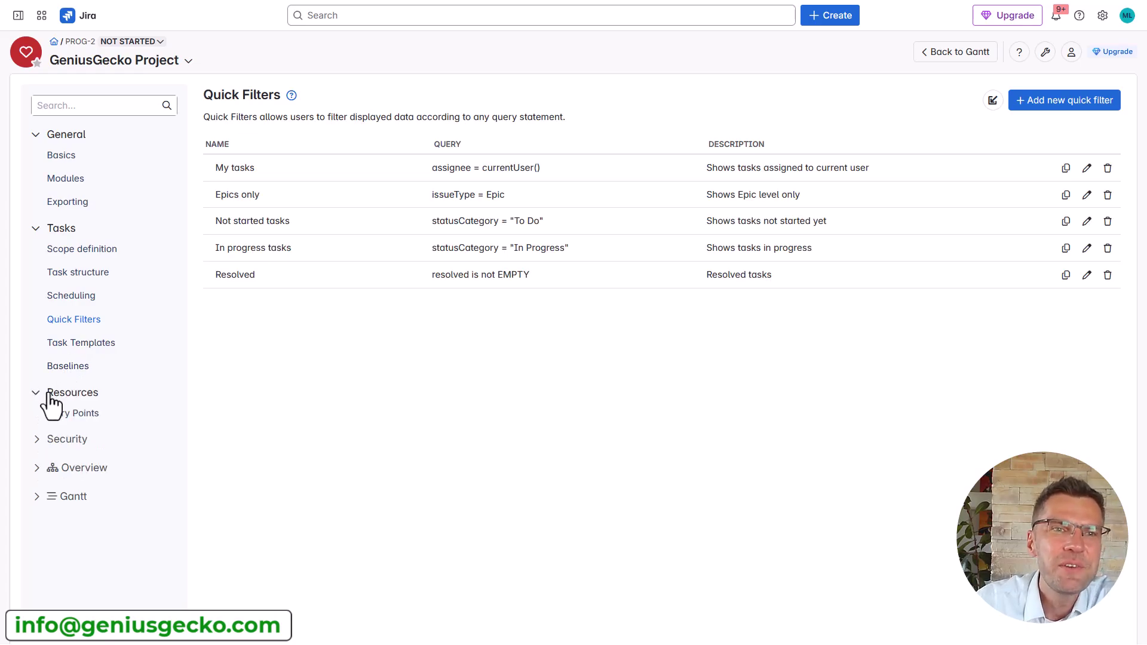
left_click(51, 413)
left_click(42, 438)
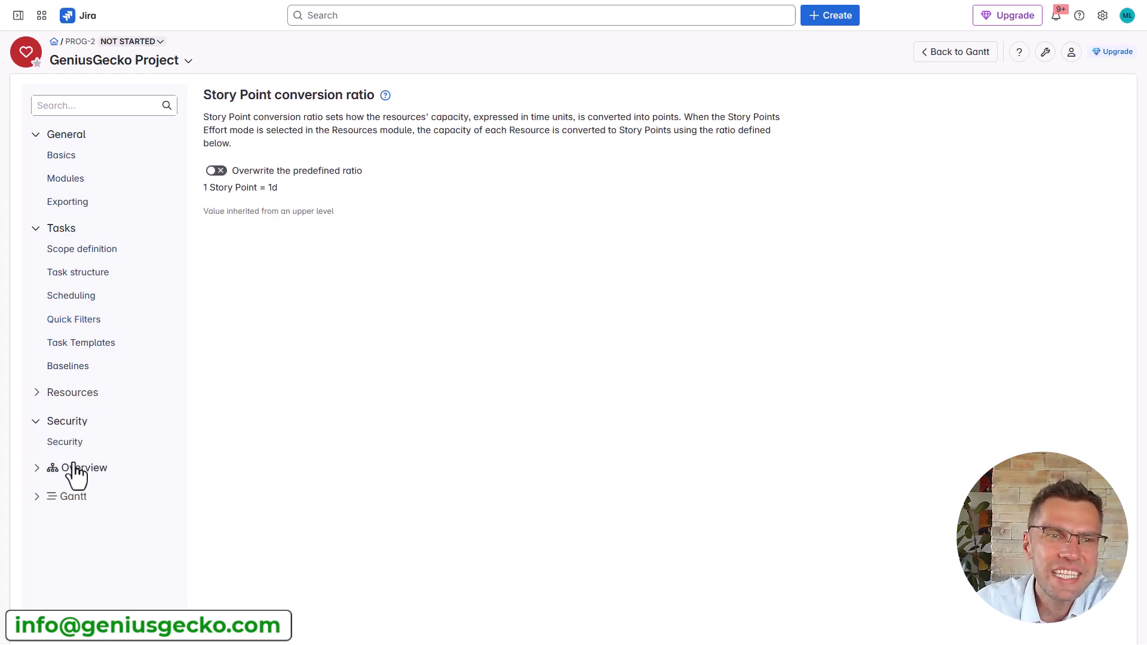
left_click(54, 470)
left_click(69, 493)
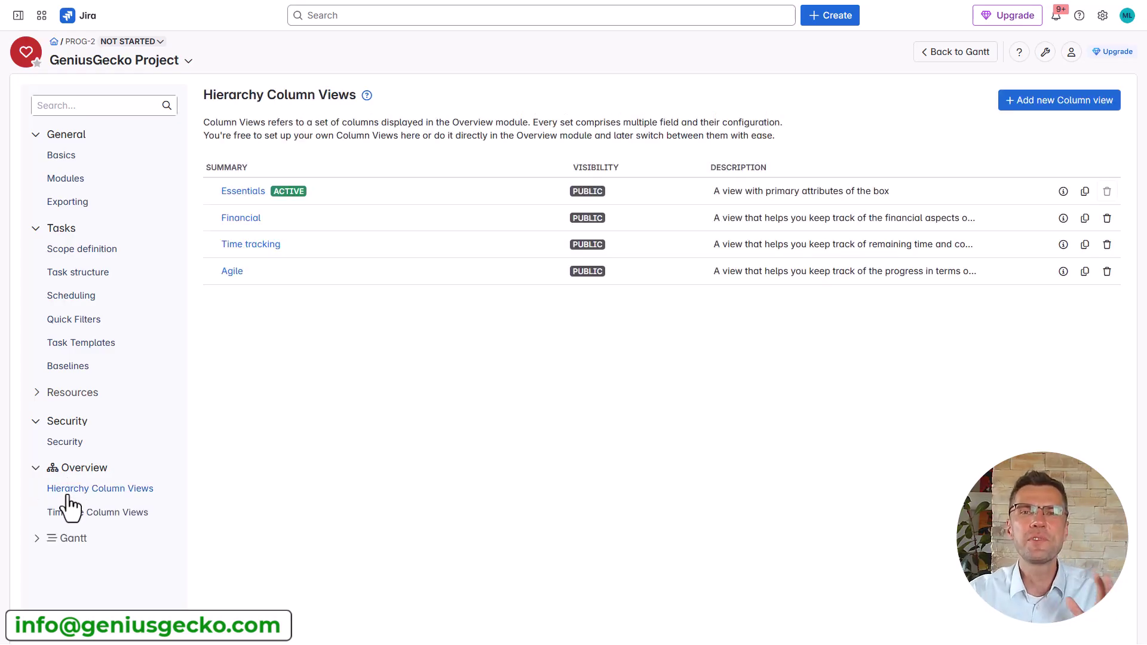